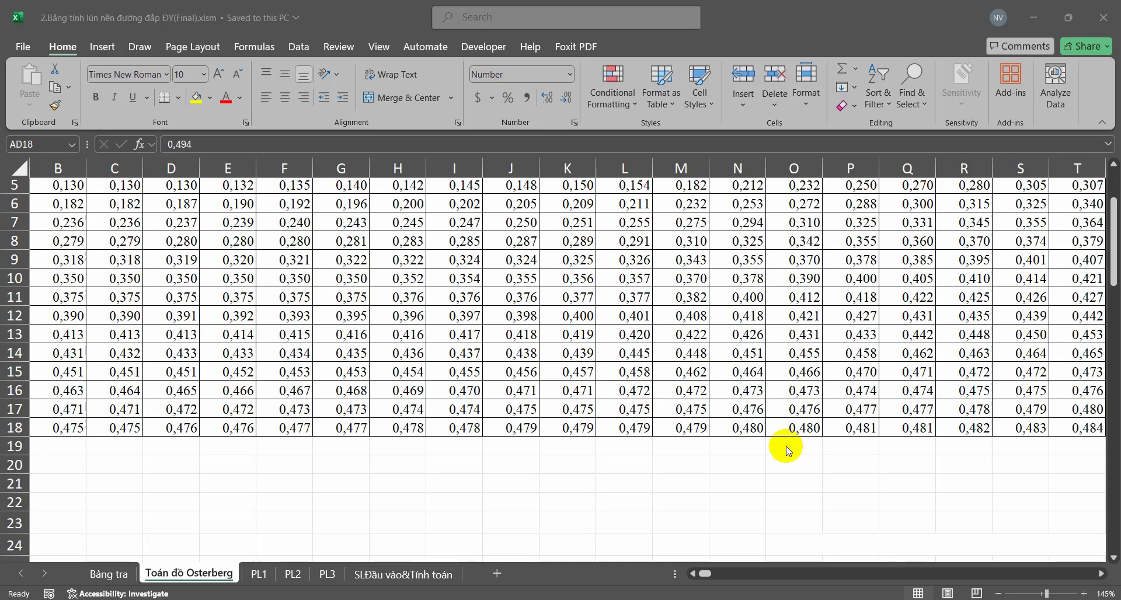
Scroll through the Hàm nội suy folder listing to locate ModuleLap.bas
{"action": "scroll", "coordinate": [783, 451], "scroll_direction": "up", "scroll_amount": 1}
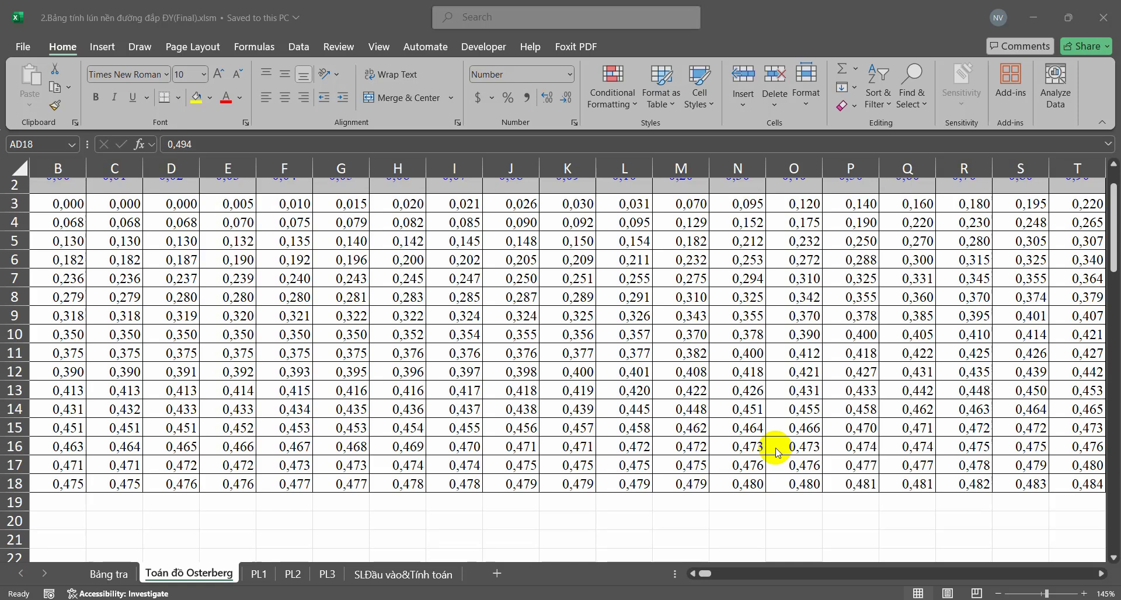
{"action": "scroll", "coordinate": [778, 452], "scroll_direction": "up", "scroll_amount": 1}
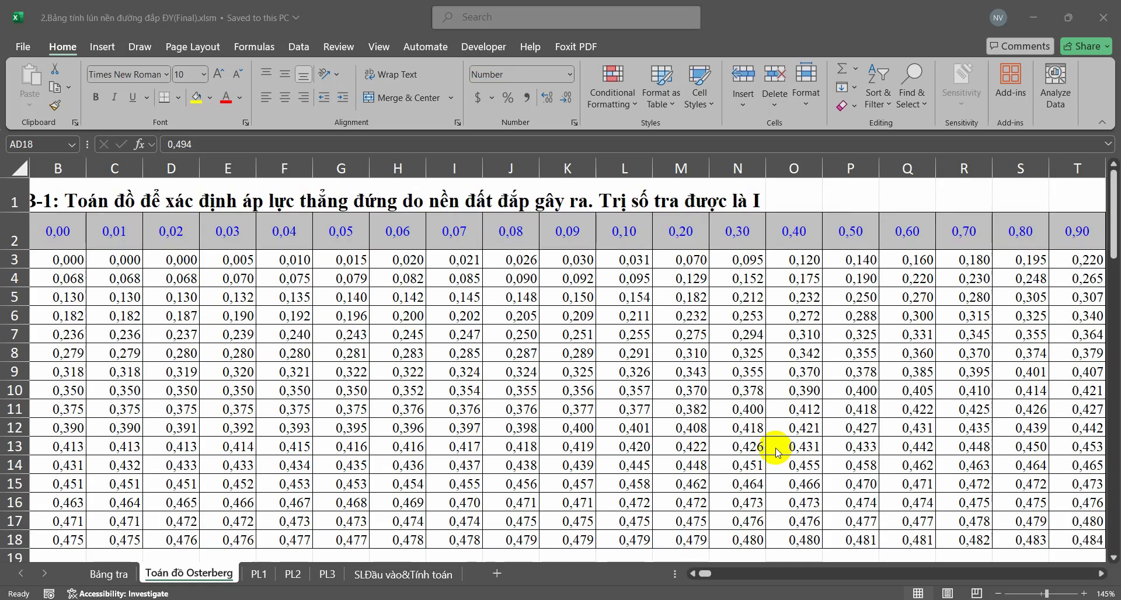
{"action": "scroll", "coordinate": [749, 444], "scroll_direction": "down", "scroll_amount": 1}
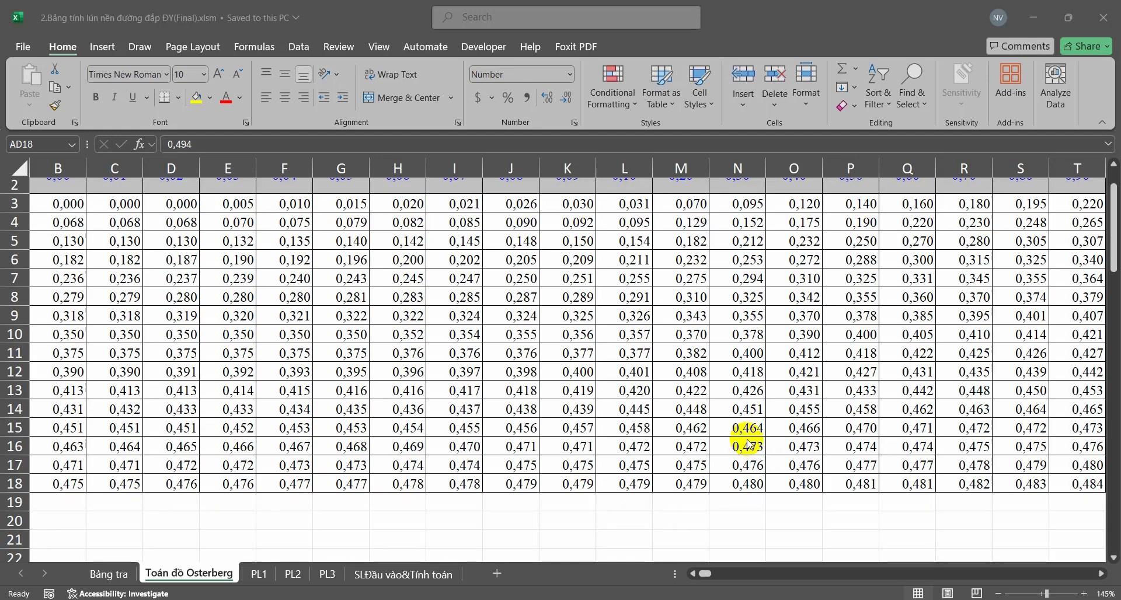
{"action": "scroll", "coordinate": [473, 365], "scroll_direction": "up", "scroll_amount": 1}
{"action": "scroll", "coordinate": [508, 363], "scroll_direction": "down", "scroll_amount": 1}
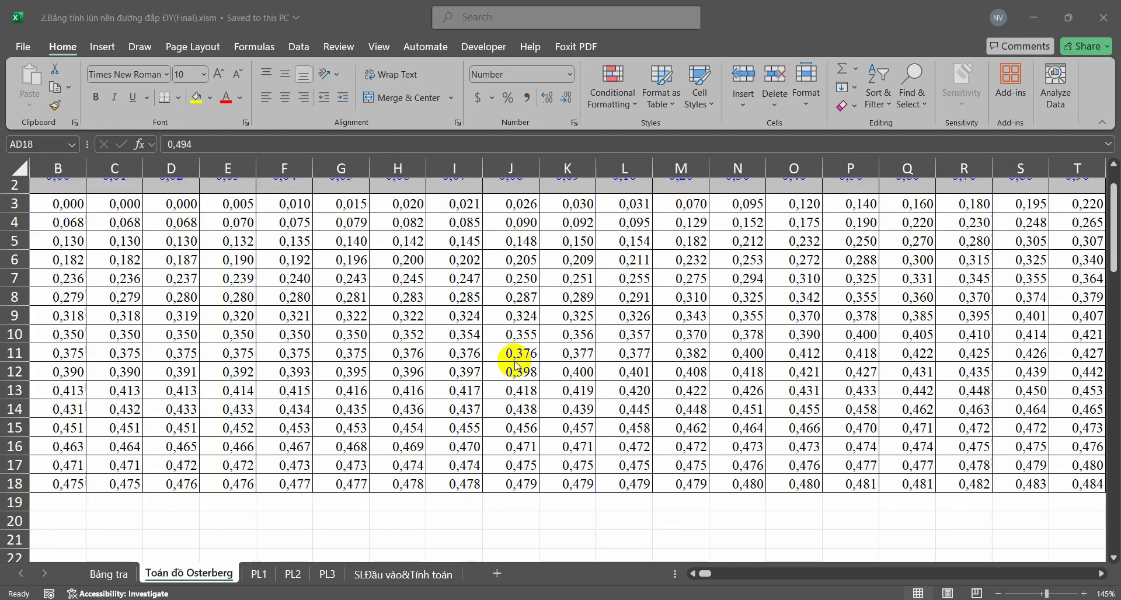
{"action": "scroll", "coordinate": [517, 365], "scroll_direction": "up", "scroll_amount": 1}
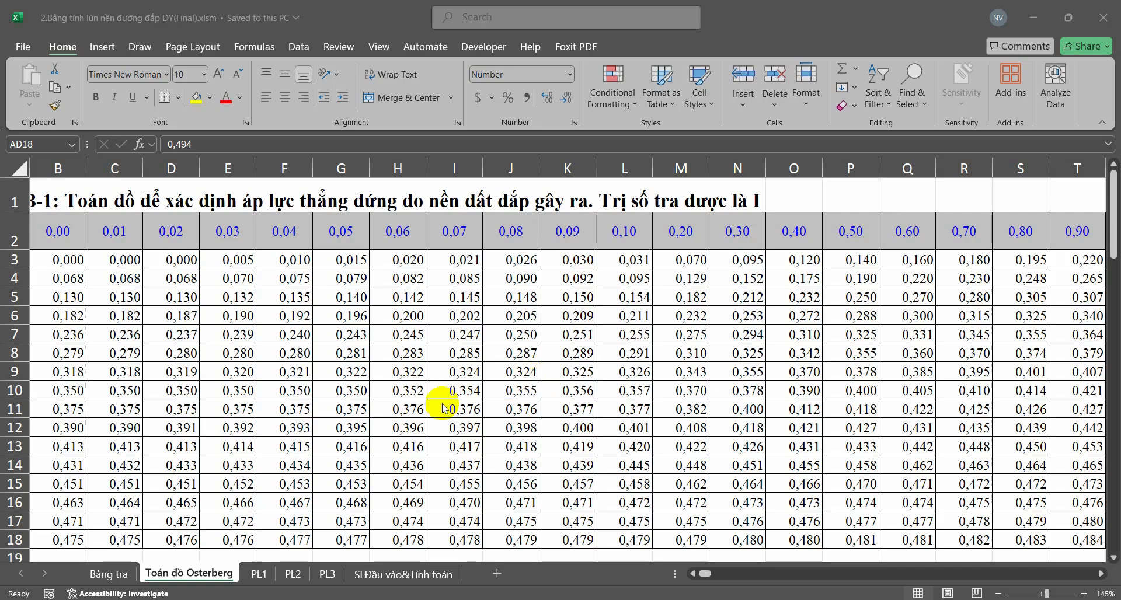
{"action": "scroll", "coordinate": [443, 407], "scroll_direction": "down", "scroll_amount": 1}
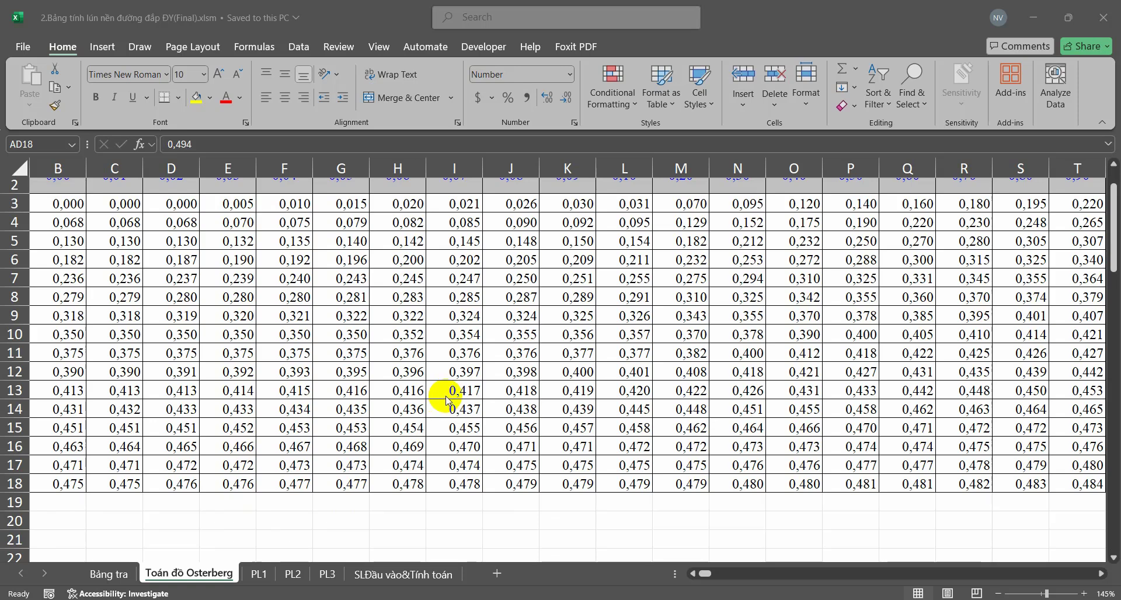
{"action": "scroll", "coordinate": [448, 402], "scroll_direction": "up", "scroll_amount": 1}
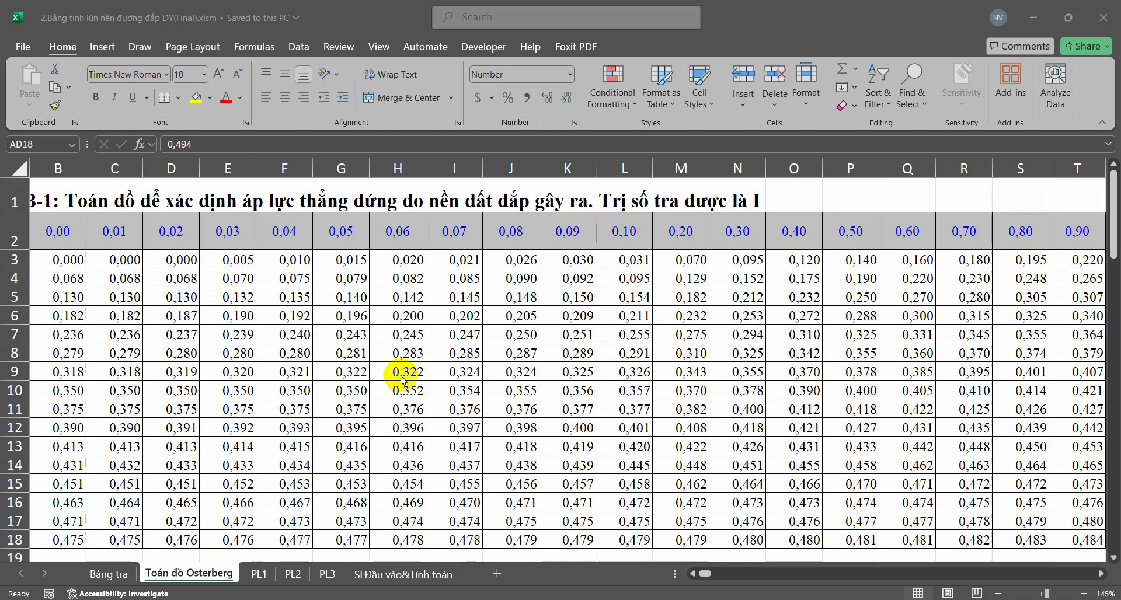
{"action": "scroll", "coordinate": [402, 380], "scroll_direction": "down", "scroll_amount": 2}
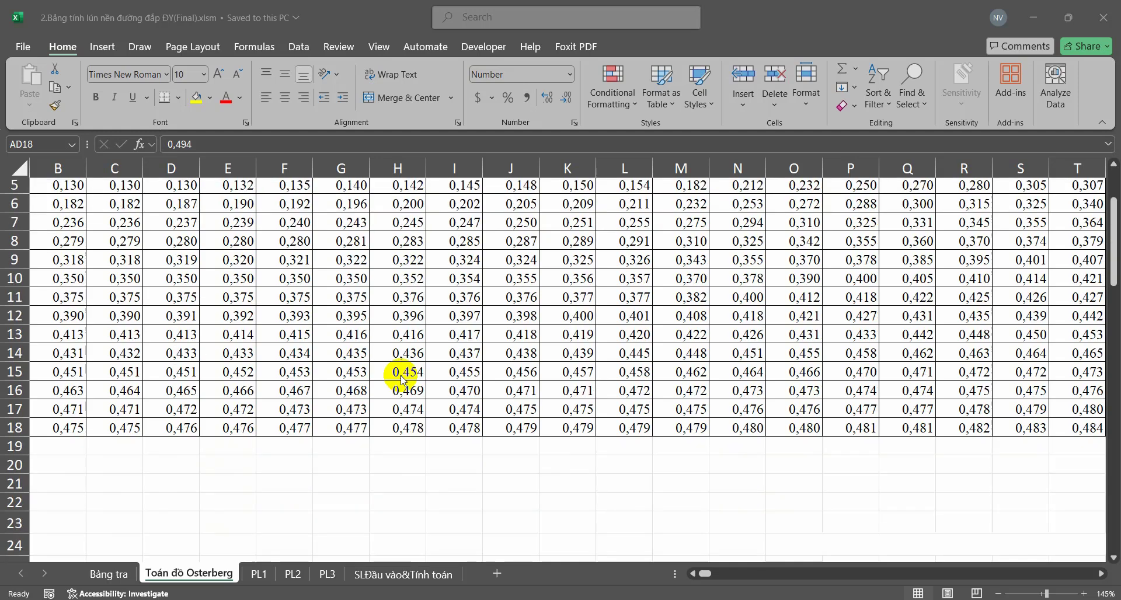
{"action": "scroll", "coordinate": [408, 378], "scroll_direction": "up", "scroll_amount": 1}
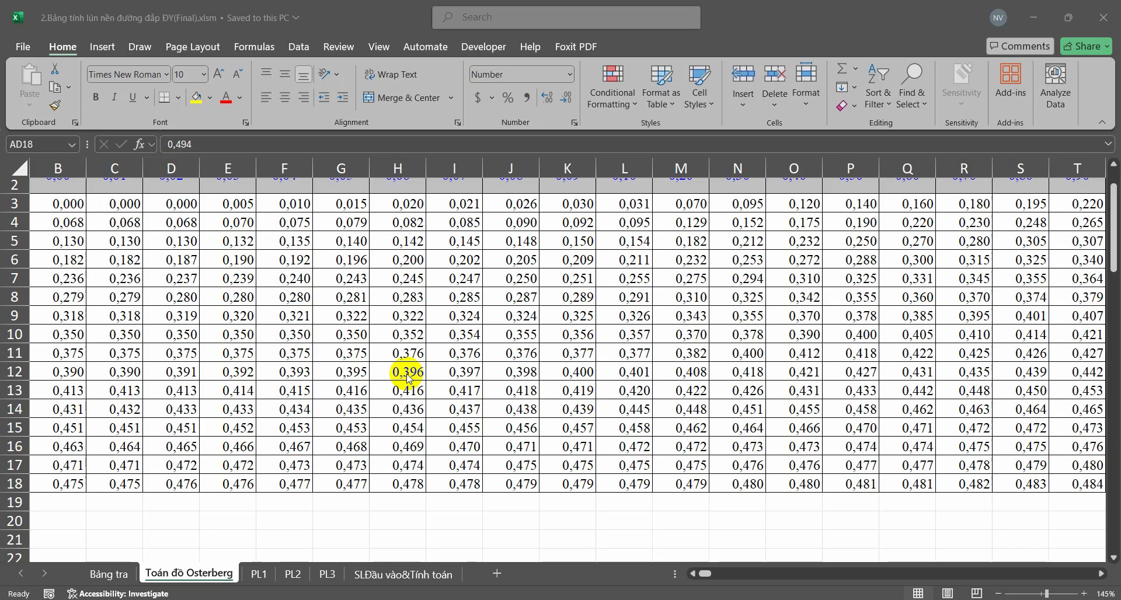
{"action": "scroll", "coordinate": [408, 378], "scroll_direction": "down", "scroll_amount": 1}
{"action": "scroll", "coordinate": [407, 378], "scroll_direction": "up", "scroll_amount": 1}
{"action": "scroll", "coordinate": [408, 378], "scroll_direction": "up", "scroll_amount": 1}
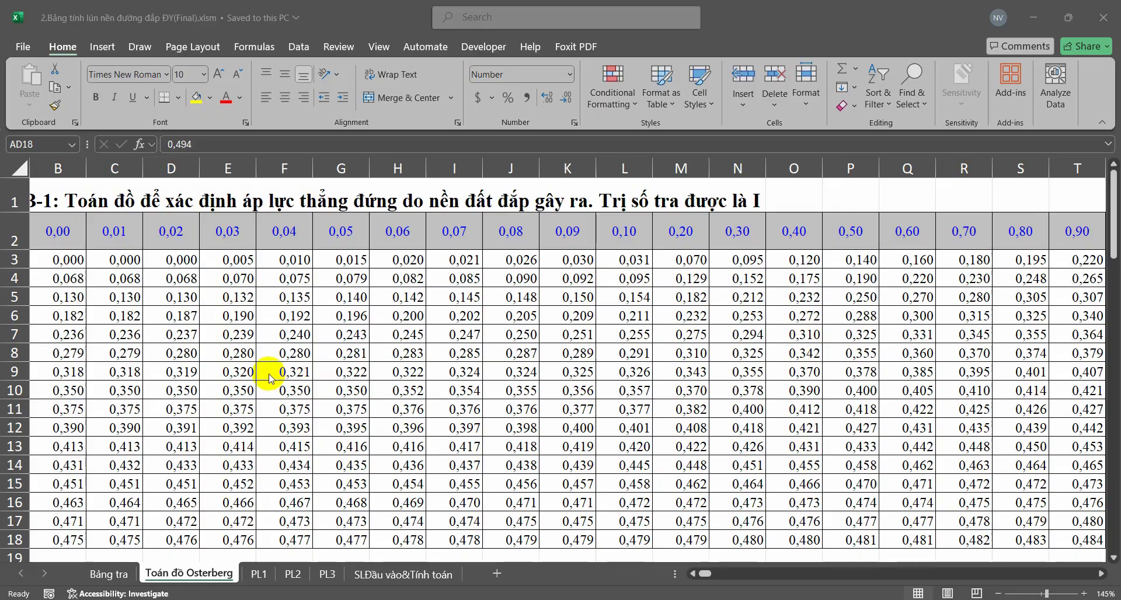
{"action": "scroll", "coordinate": [283, 373], "scroll_direction": "down", "scroll_amount": 1}
{"action": "scroll", "coordinate": [283, 372], "scroll_direction": "down", "scroll_amount": 1}
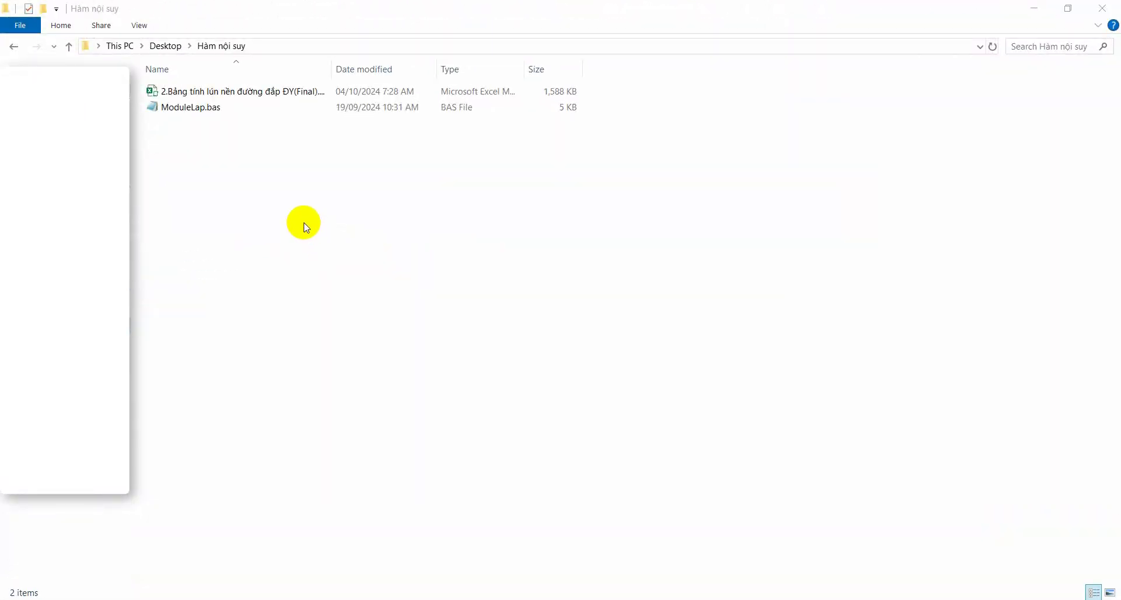
Open ModuleLap.bas in Notepad, choosing Run at the security warning
{"action": "left_click", "coordinate": [187, 111]}
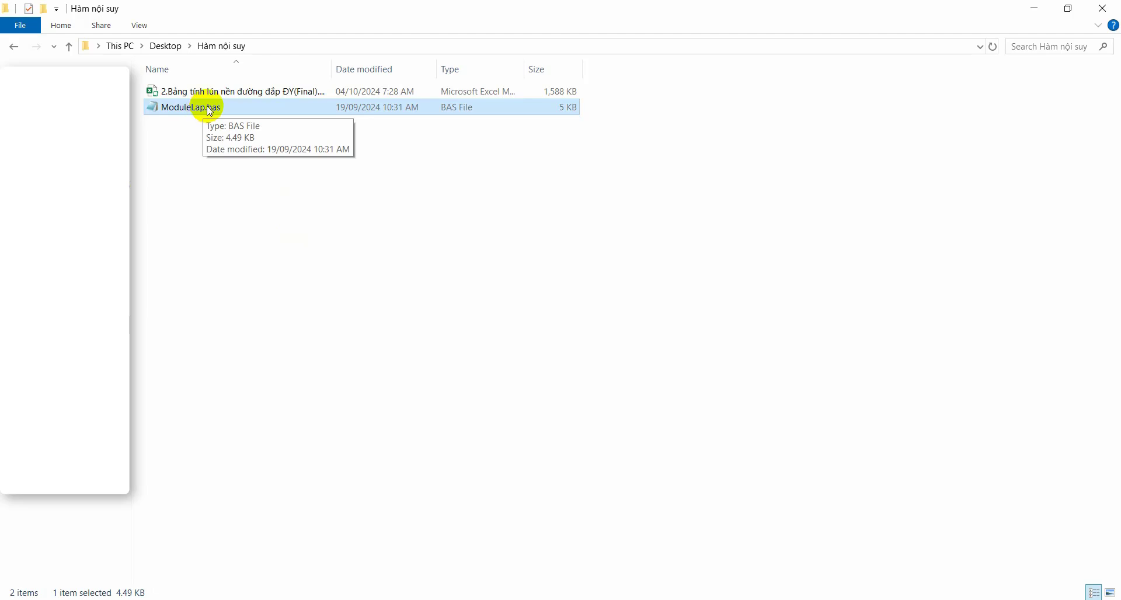
{"action": "double_click", "coordinate": [210, 110]}
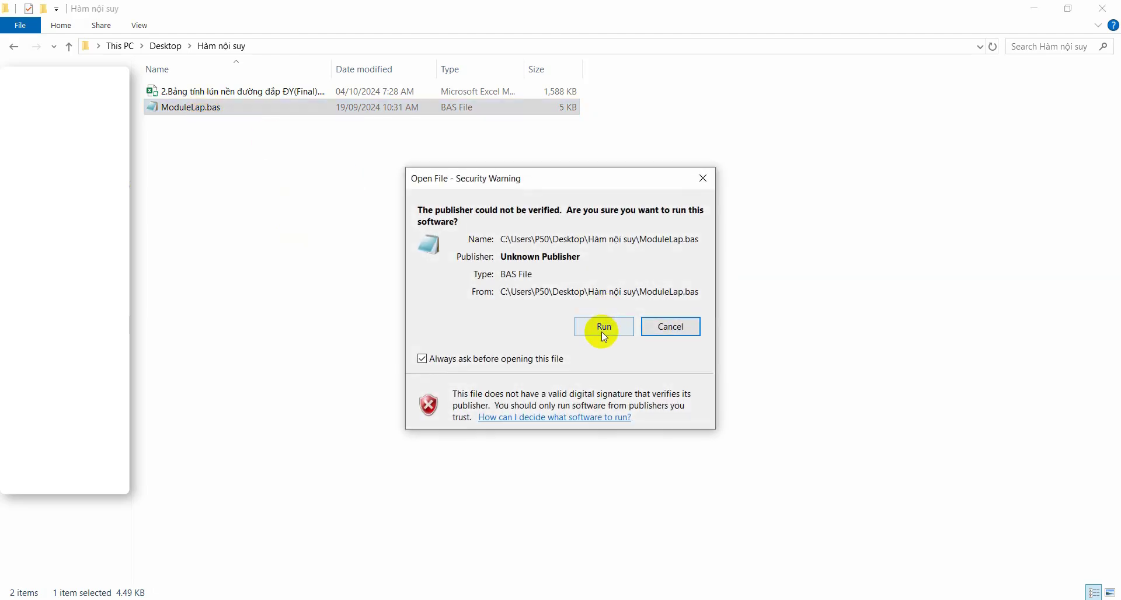
{"action": "left_click", "coordinate": [601, 329]}
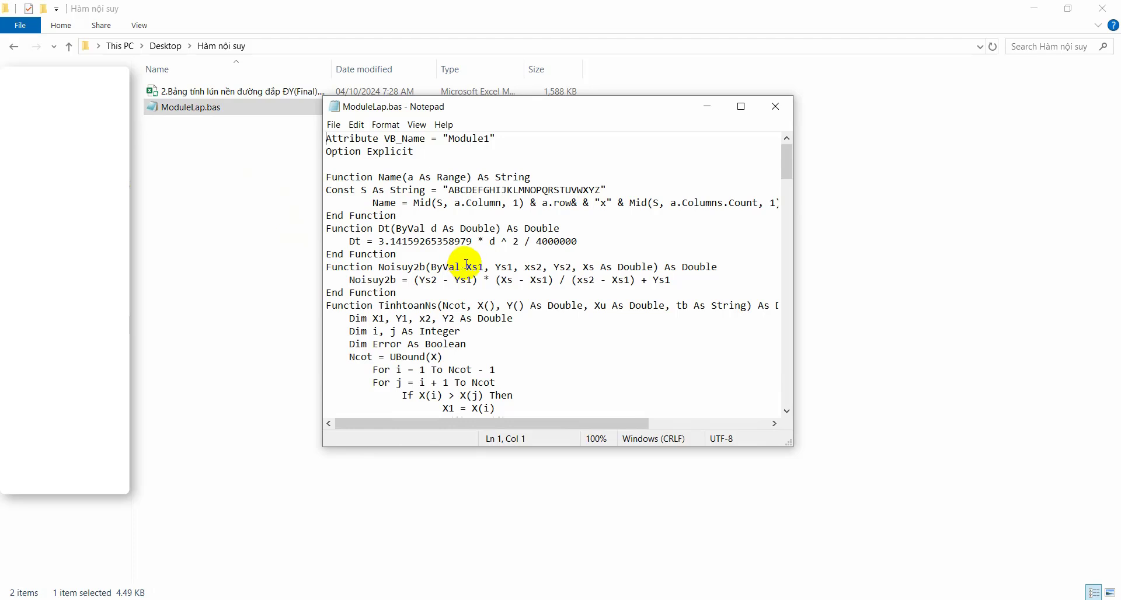
Review the ModuleLap.bas code down to NoisuyMatran, then bring the Hàm nội suy folder forward
{"action": "scroll", "coordinate": [526, 316], "scroll_direction": "down", "scroll_amount": 3}
{"action": "scroll", "coordinate": [488, 311], "scroll_direction": "down", "scroll_amount": 8}
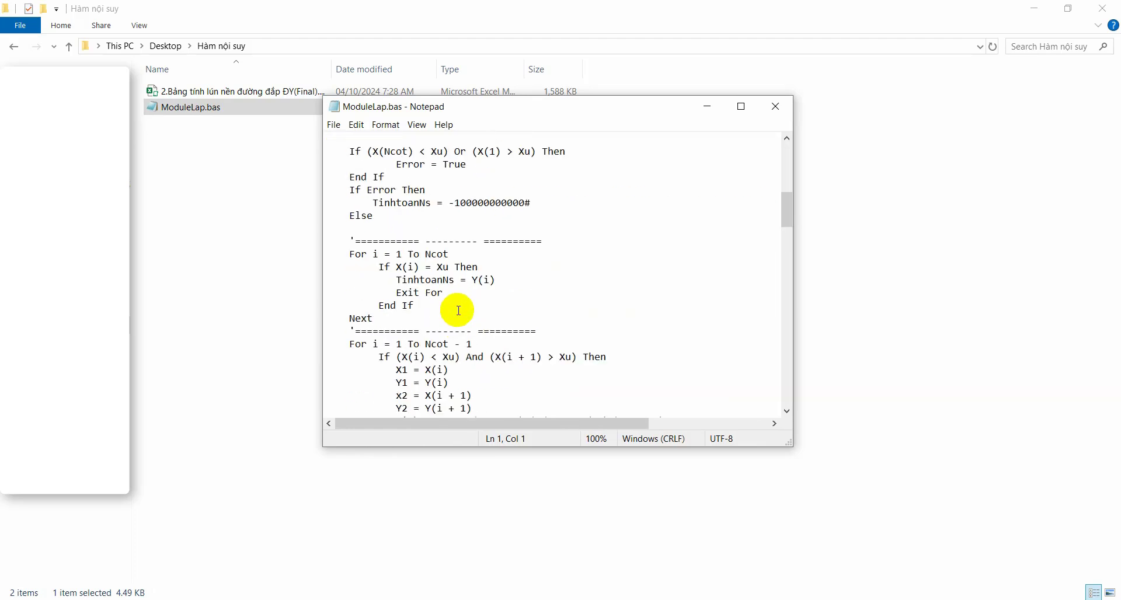
{"action": "scroll", "coordinate": [460, 307], "scroll_direction": "down", "scroll_amount": 3}
{"action": "scroll", "coordinate": [461, 307], "scroll_direction": "up", "scroll_amount": 4}
{"action": "scroll", "coordinate": [460, 305], "scroll_direction": "up", "scroll_amount": 2}
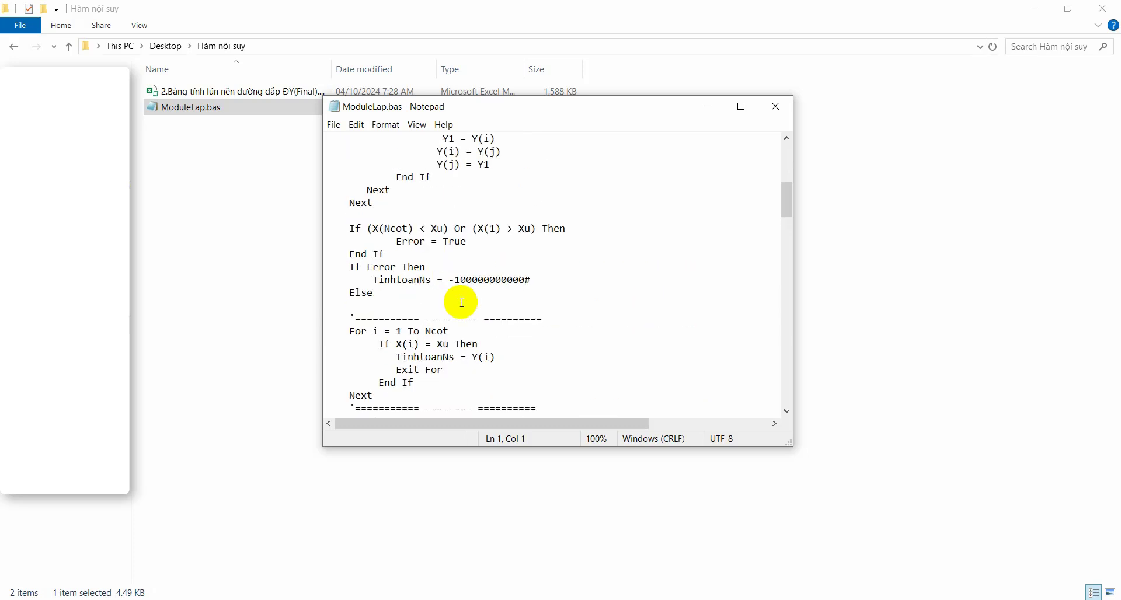
{"action": "scroll", "coordinate": [462, 302], "scroll_direction": "down", "scroll_amount": 4}
{"action": "scroll", "coordinate": [462, 302], "scroll_direction": "down", "scroll_amount": 5}
{"action": "scroll", "coordinate": [462, 303], "scroll_direction": "down", "scroll_amount": 2}
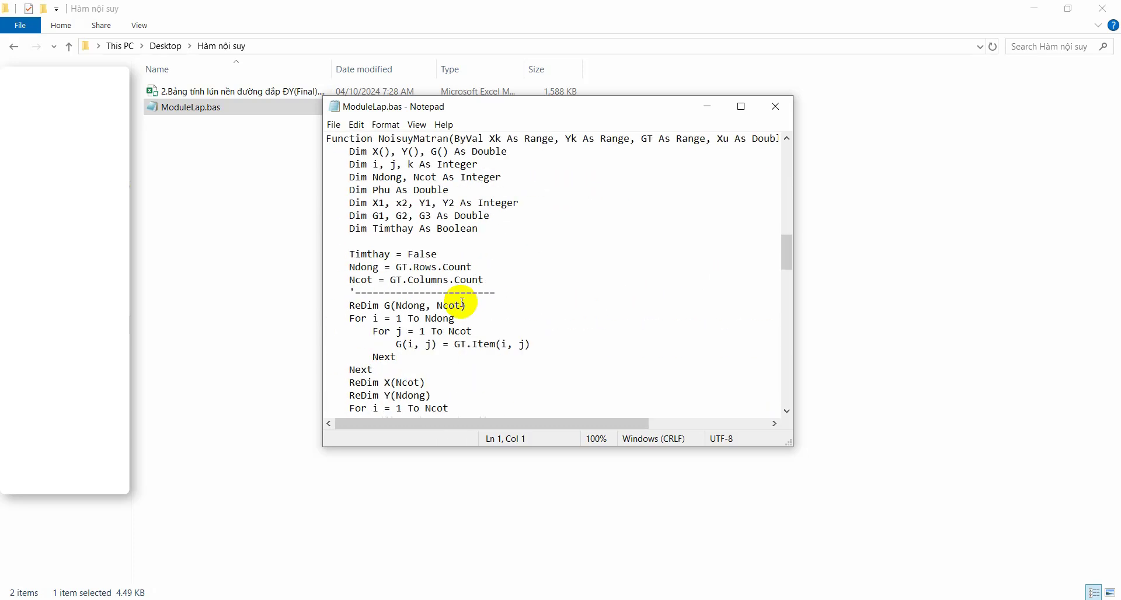
{"action": "scroll", "coordinate": [463, 302], "scroll_direction": "down", "scroll_amount": 1}
{"action": "scroll", "coordinate": [463, 304], "scroll_direction": "down", "scroll_amount": 2}
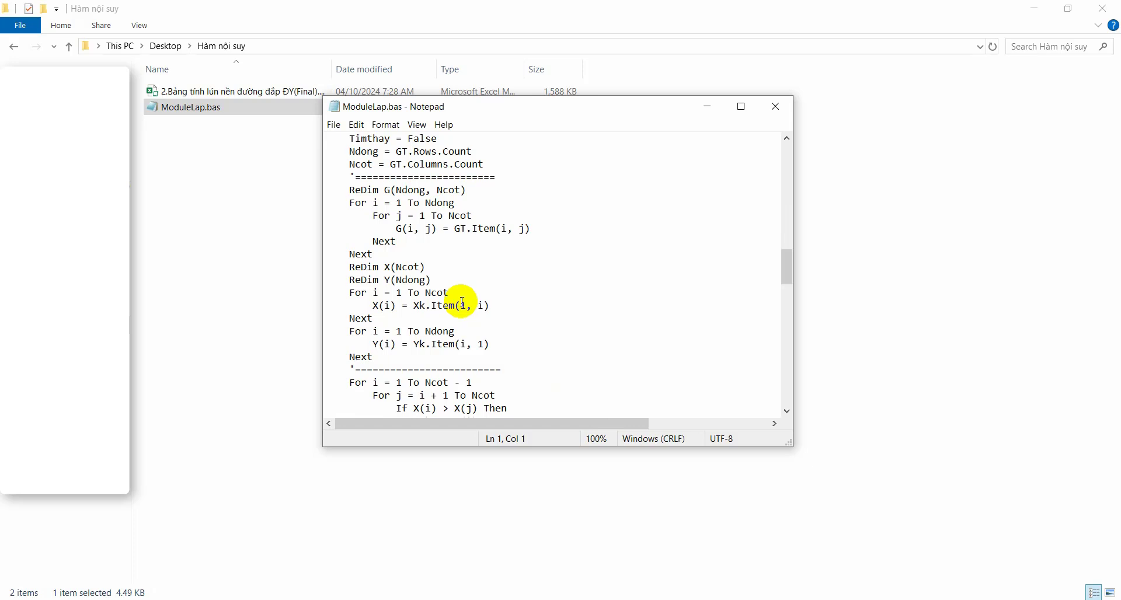
{"action": "scroll", "coordinate": [462, 303], "scroll_direction": "down", "scroll_amount": 3}
{"action": "scroll", "coordinate": [400, 191], "scroll_direction": "up", "scroll_amount": 6}
{"action": "scroll", "coordinate": [518, 242], "scroll_direction": "up", "scroll_amount": 4}
{"action": "scroll", "coordinate": [521, 242], "scroll_direction": "up", "scroll_amount": 5}
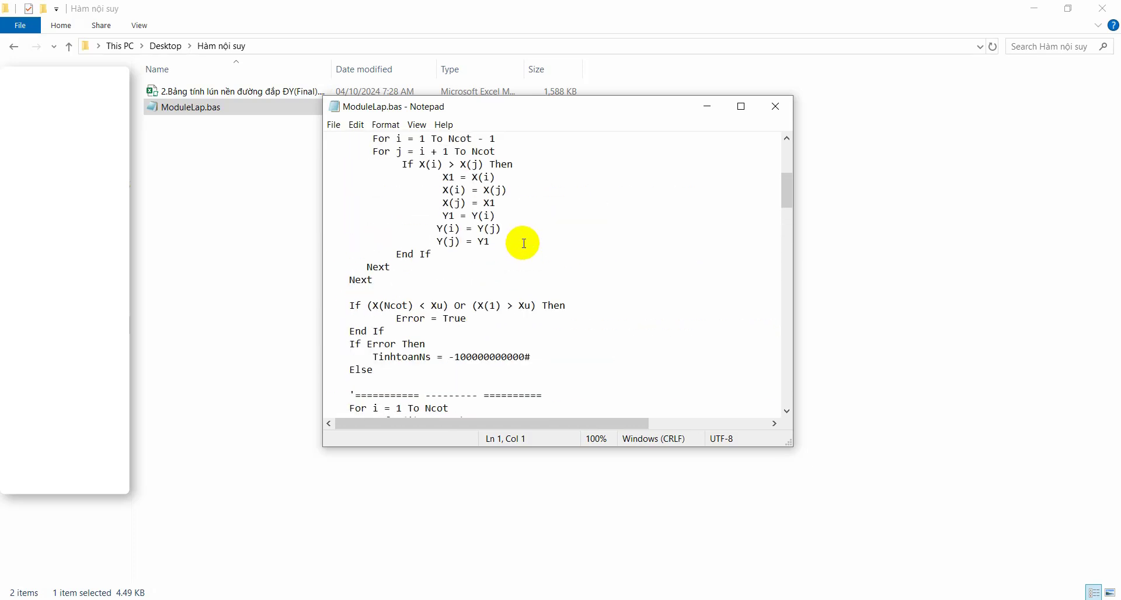
{"action": "scroll", "coordinate": [519, 237], "scroll_direction": "up", "scroll_amount": 6}
{"action": "scroll", "coordinate": [548, 300], "scroll_direction": "down", "scroll_amount": 2}
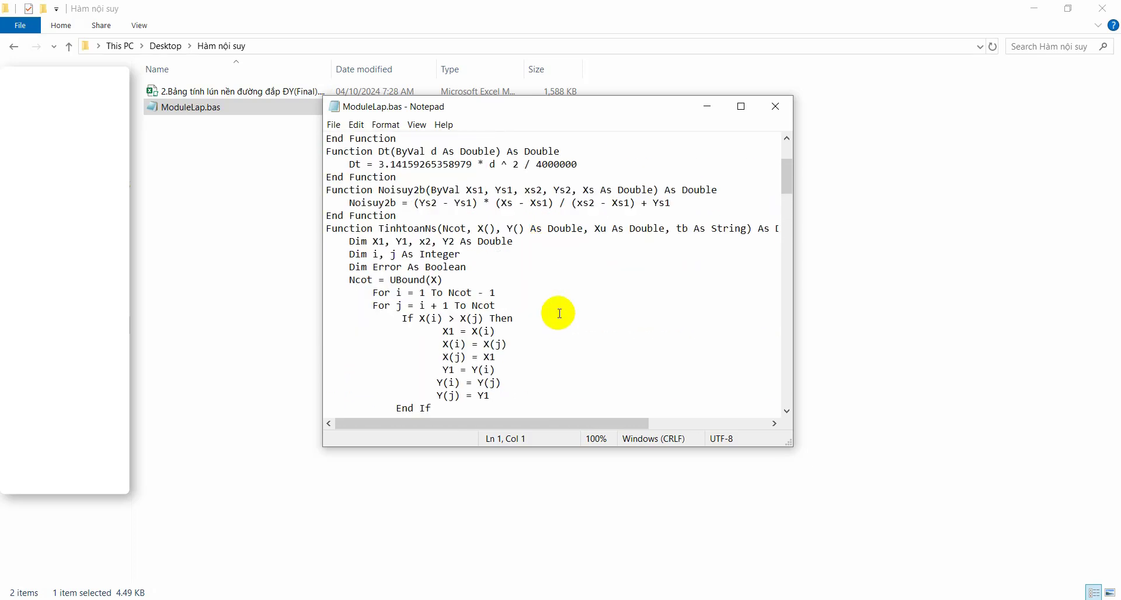
{"action": "scroll", "coordinate": [556, 304], "scroll_direction": "down", "scroll_amount": 5}
{"action": "left_click", "coordinate": [222, 243]}
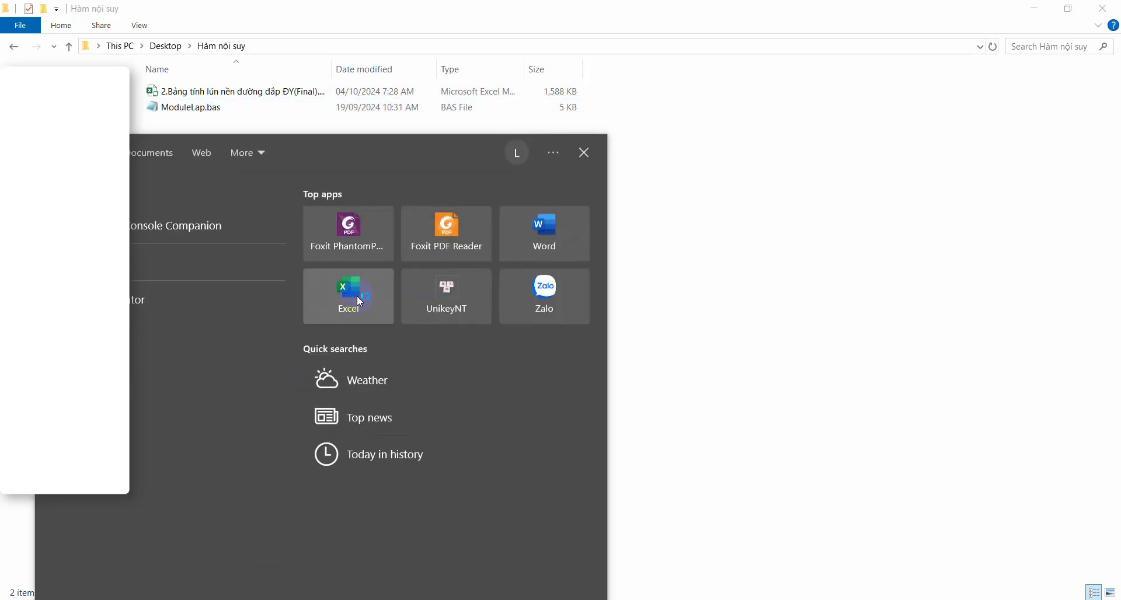
Launch Excel and start a new blank workbook
{"action": "left_click", "coordinate": [357, 296]}
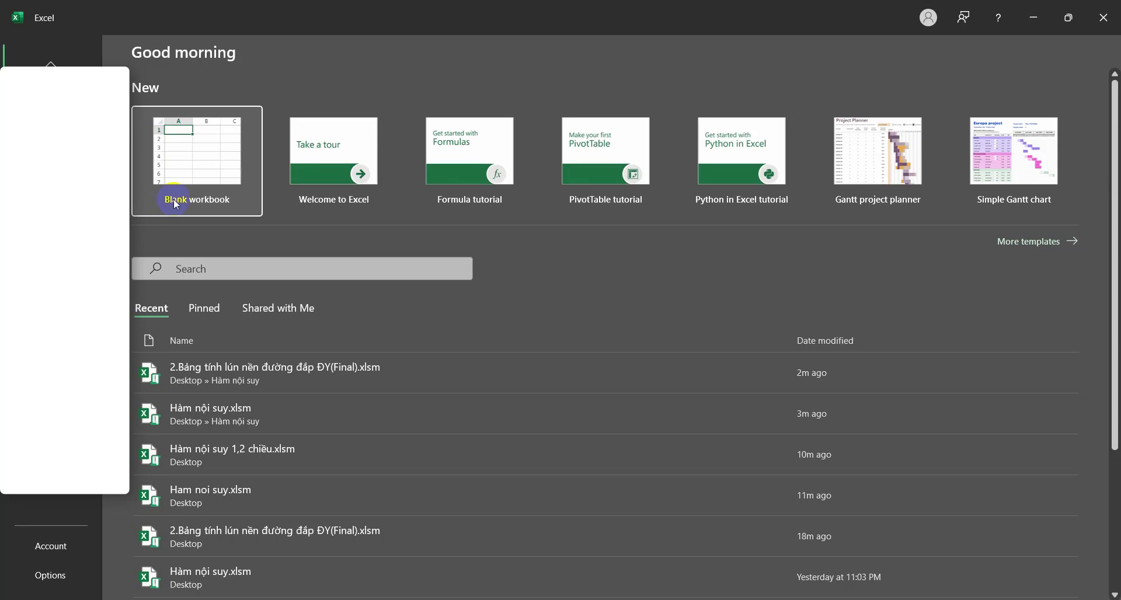
{"action": "left_click", "coordinate": [166, 153]}
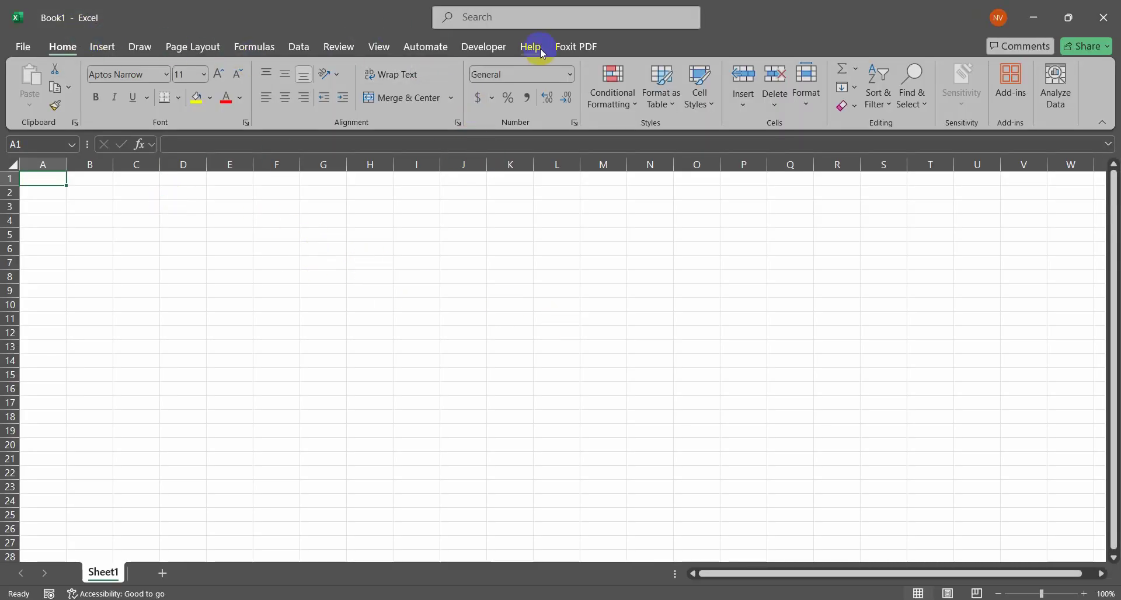
{"action": "left_click", "coordinate": [487, 48]}
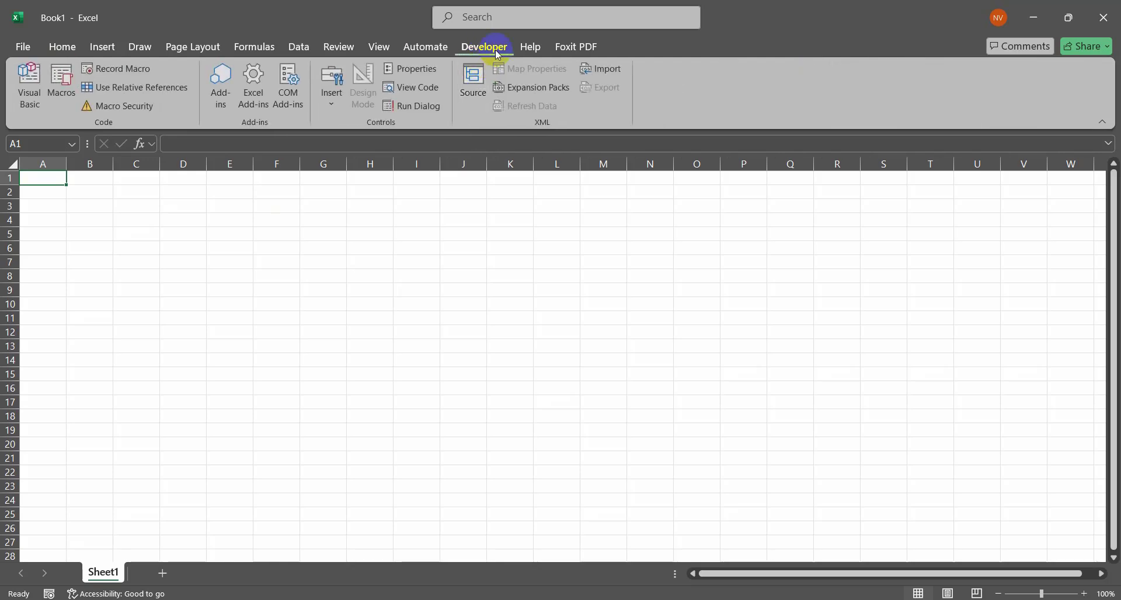
In Excel Options > Customize Ribbon, toggle the Developer tab checkbox and apply with OK
{"action": "left_click", "coordinate": [23, 45]}
{"action": "left_click", "coordinate": [57, 575]}
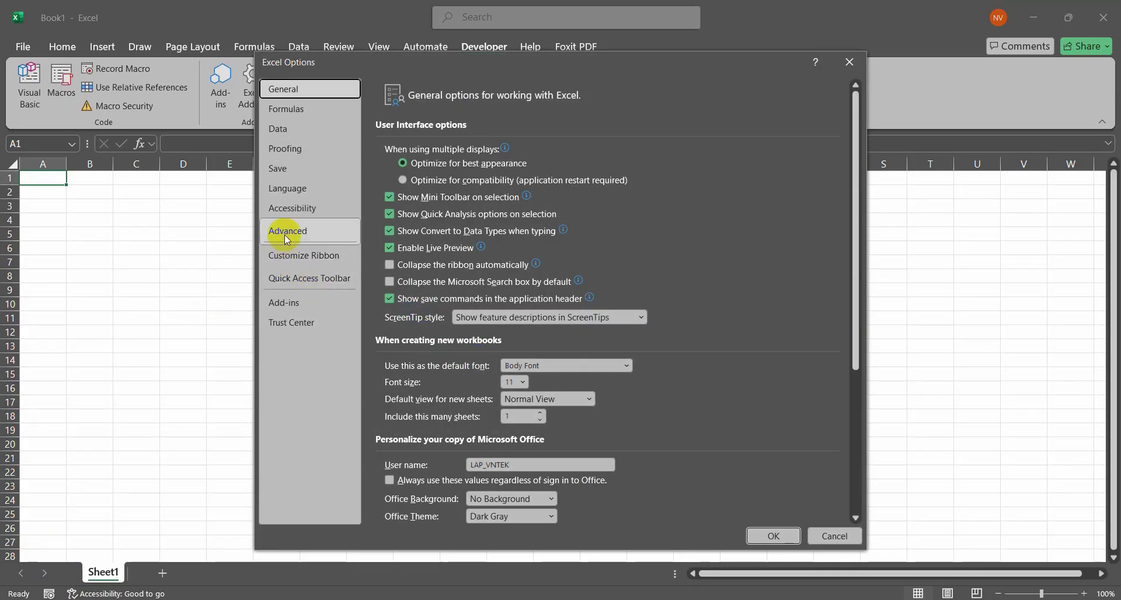
{"action": "left_click", "coordinate": [850, 62]}
{"action": "left_click", "coordinate": [24, 46]}
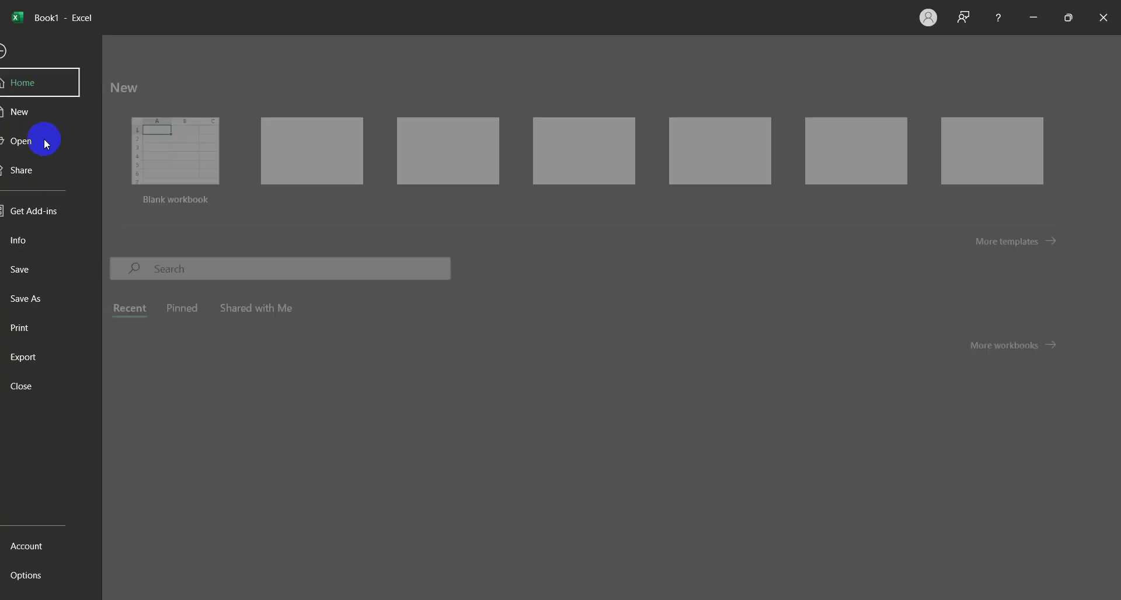
{"action": "left_click", "coordinate": [54, 577]}
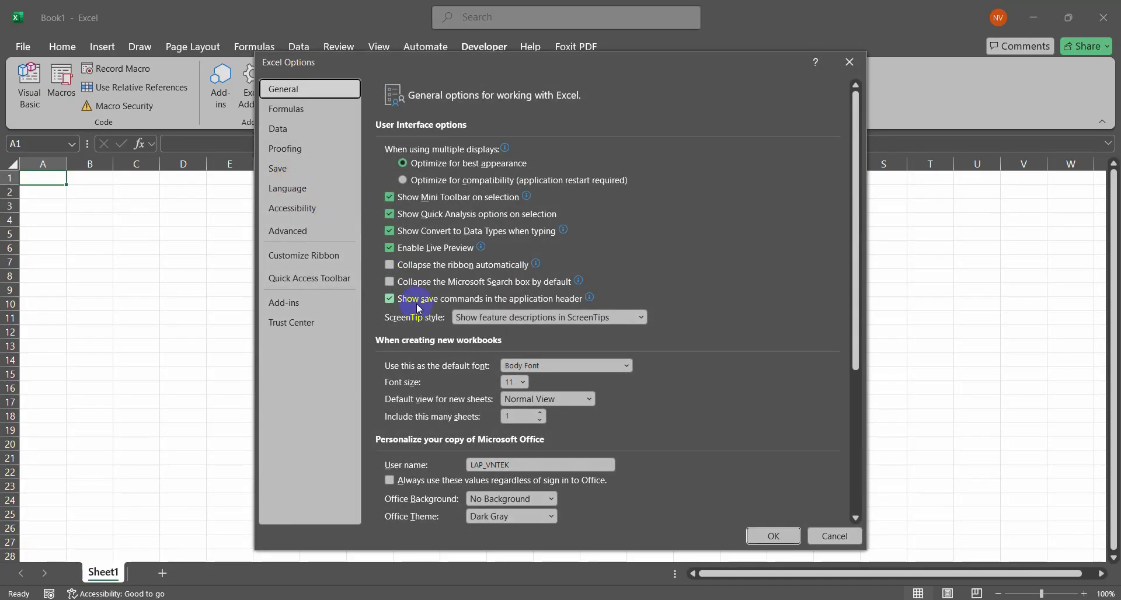
{"action": "left_click", "coordinate": [315, 257]}
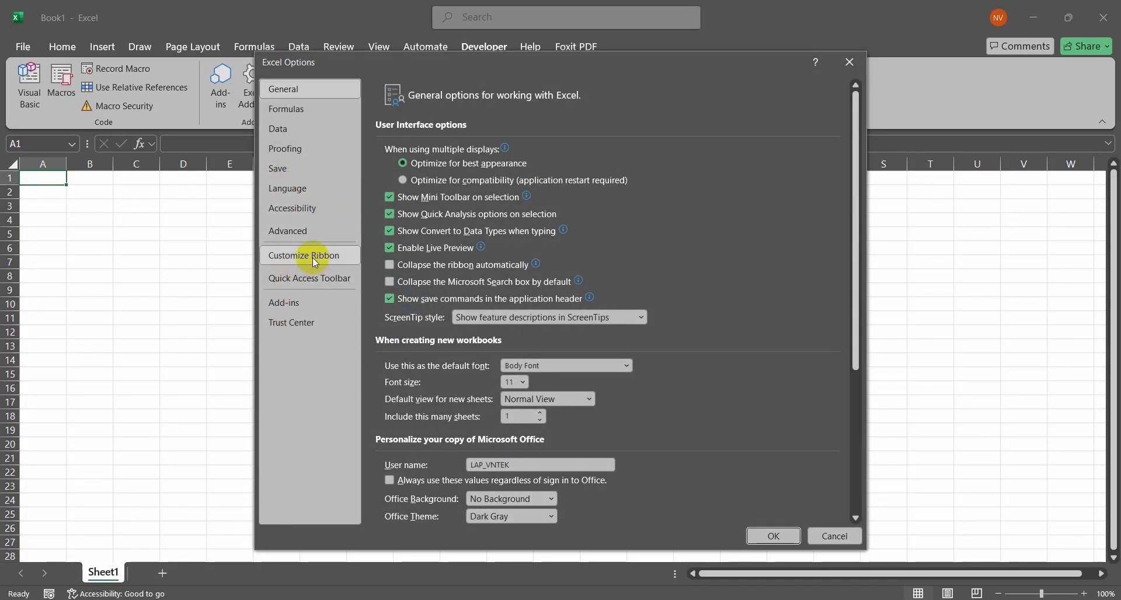
{"action": "double_click", "coordinate": [678, 337]}
{"action": "left_click", "coordinate": [655, 339]}
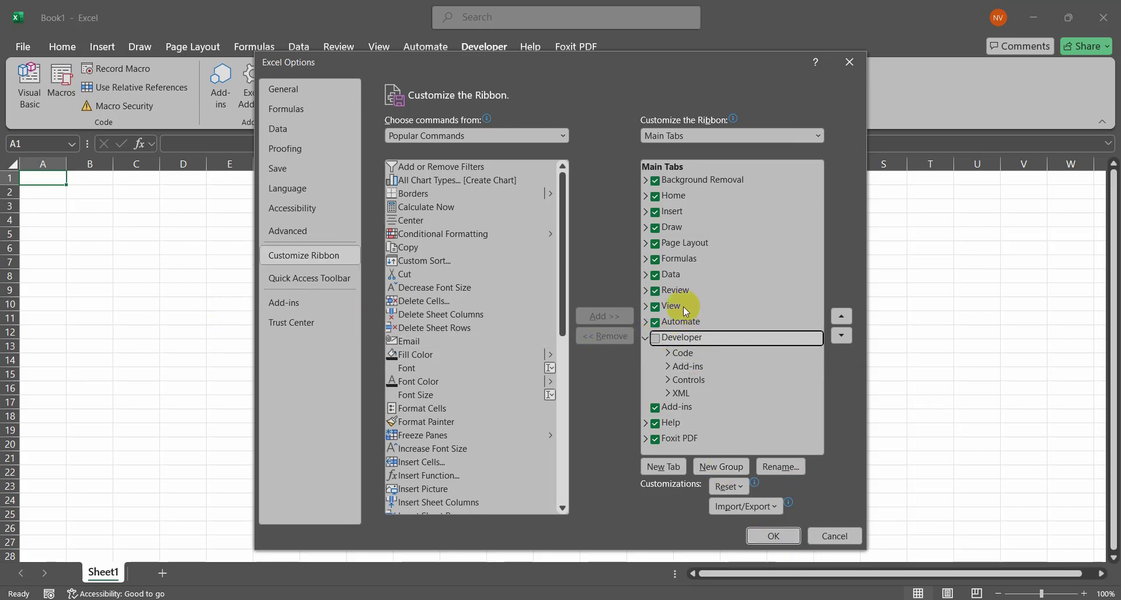
{"action": "left_click", "coordinate": [773, 536]}
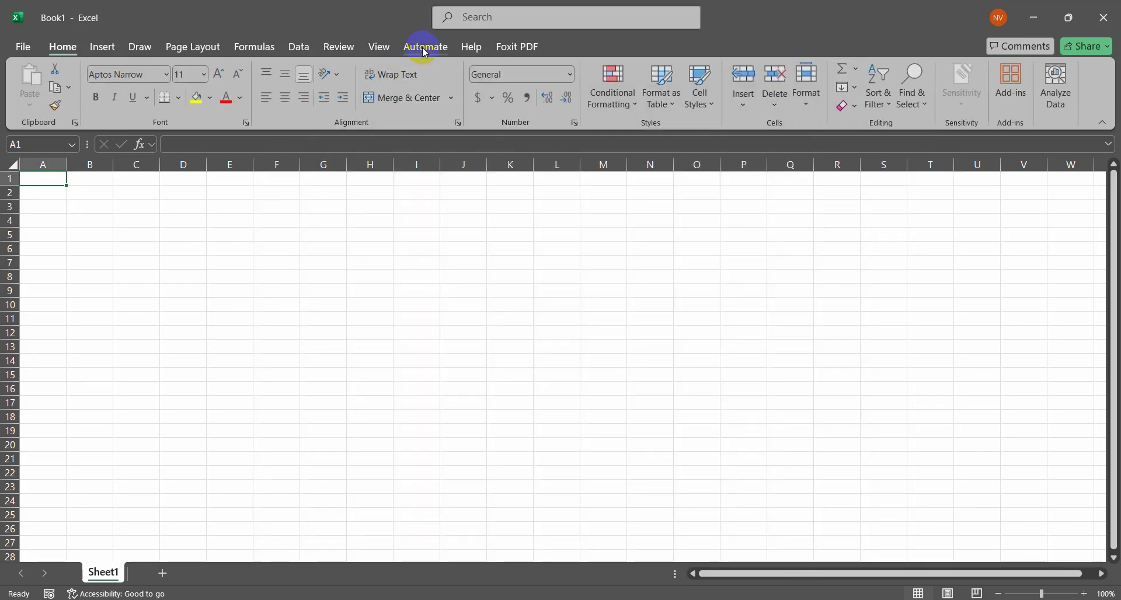
Return to Customize Ribbon, check Developer under Main Tabs, and confirm with OK
{"action": "left_click", "coordinate": [22, 46]}
{"action": "left_click", "coordinate": [52, 579]}
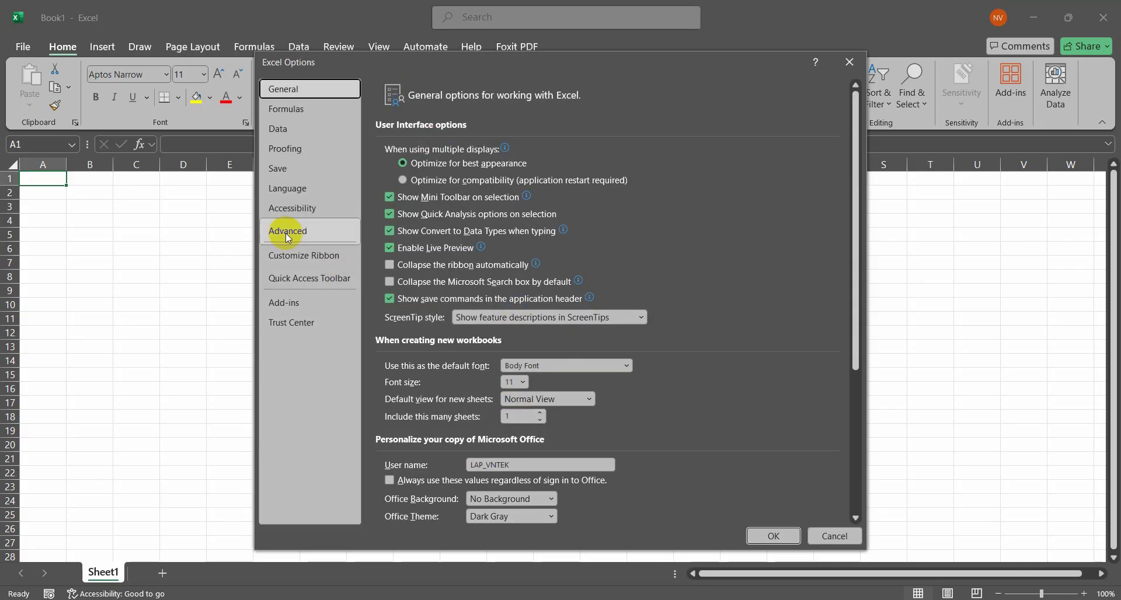
{"action": "left_click", "coordinate": [318, 255]}
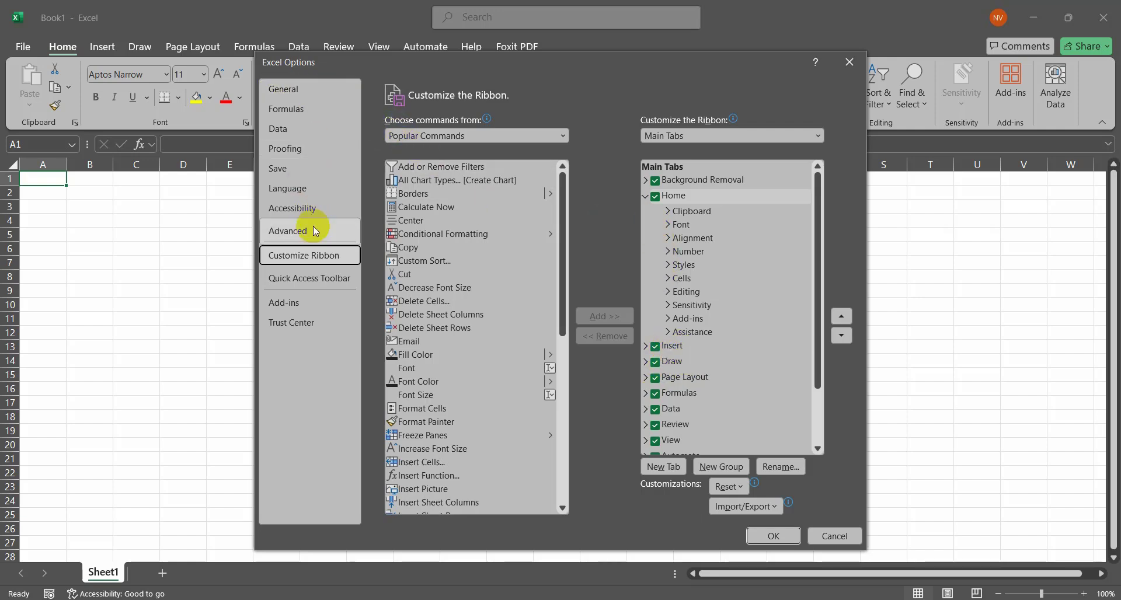
{"action": "scroll", "coordinate": [701, 362], "scroll_direction": "down", "scroll_amount": 2}
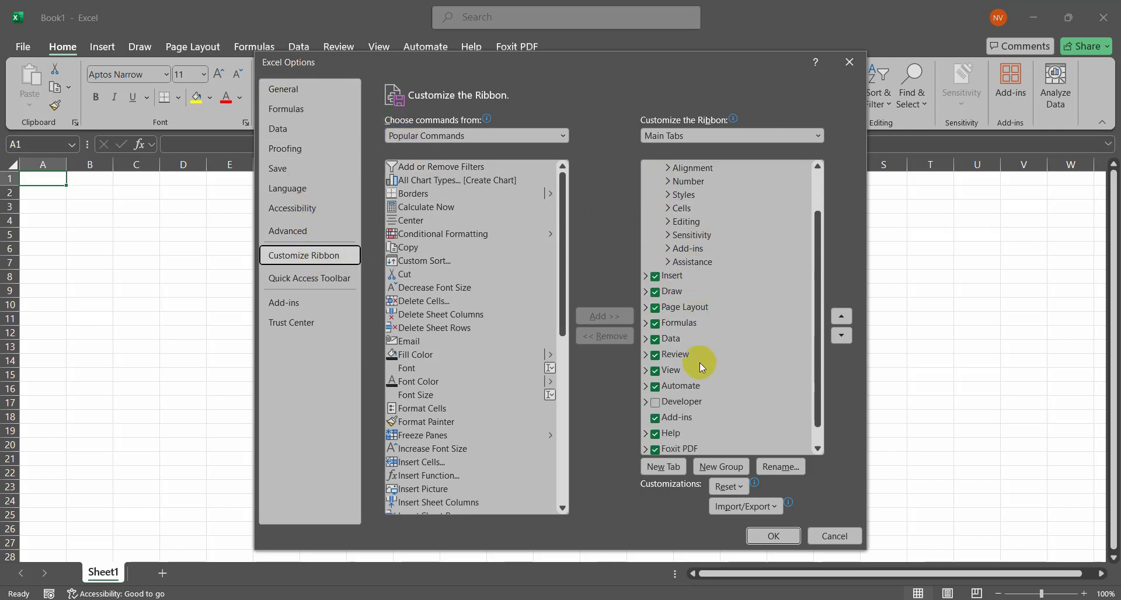
{"action": "left_click", "coordinate": [654, 401]}
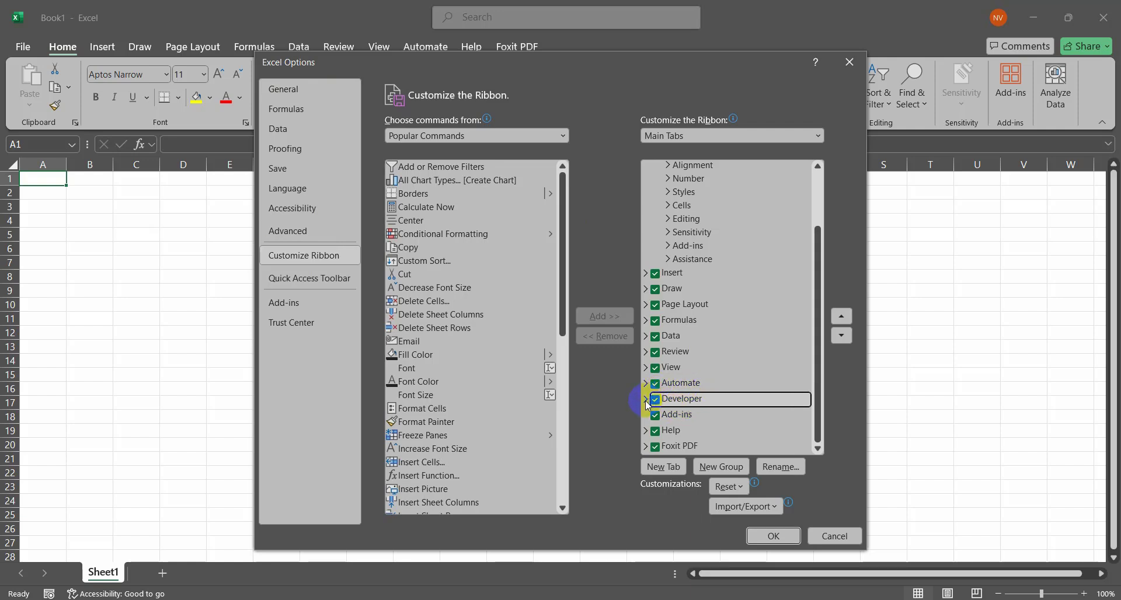
{"action": "left_click", "coordinate": [647, 401]}
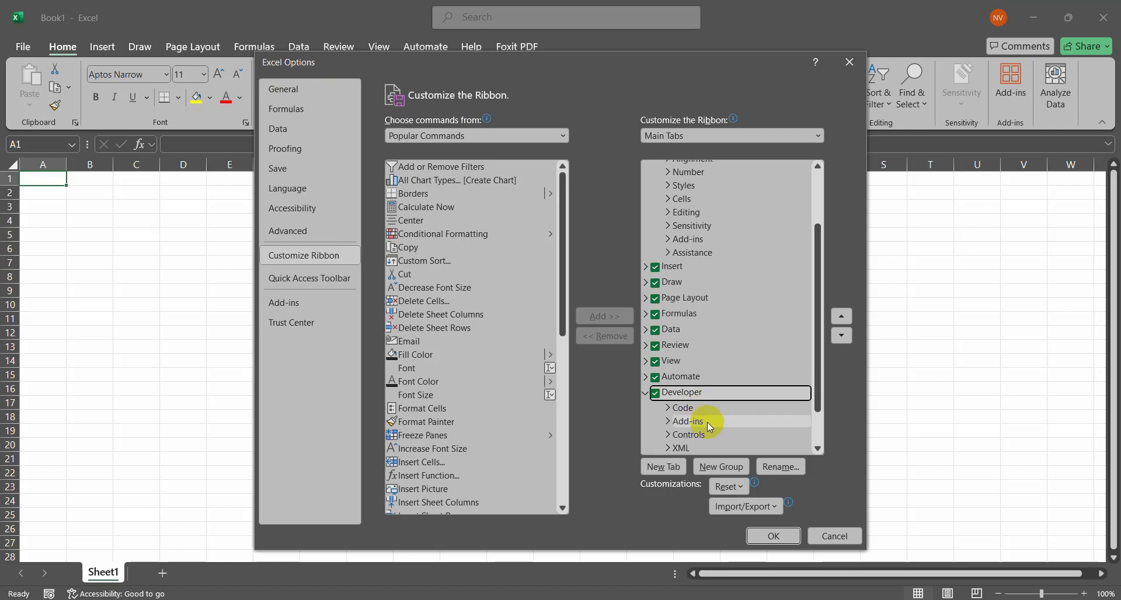
{"action": "scroll", "coordinate": [716, 377], "scroll_direction": "down", "scroll_amount": 1}
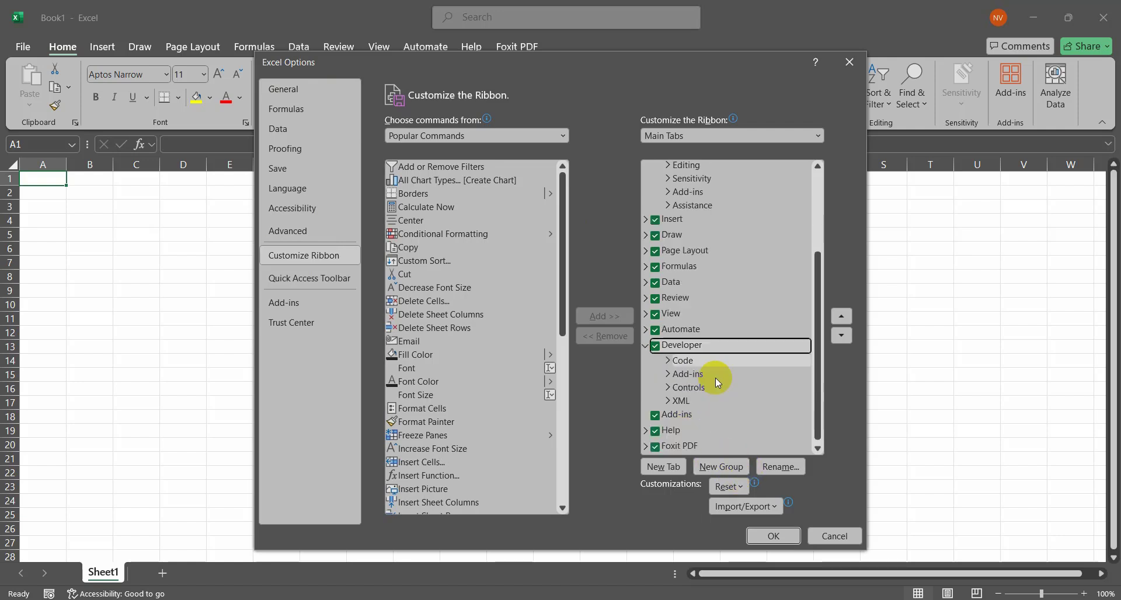
{"action": "key", "text": "Return"}
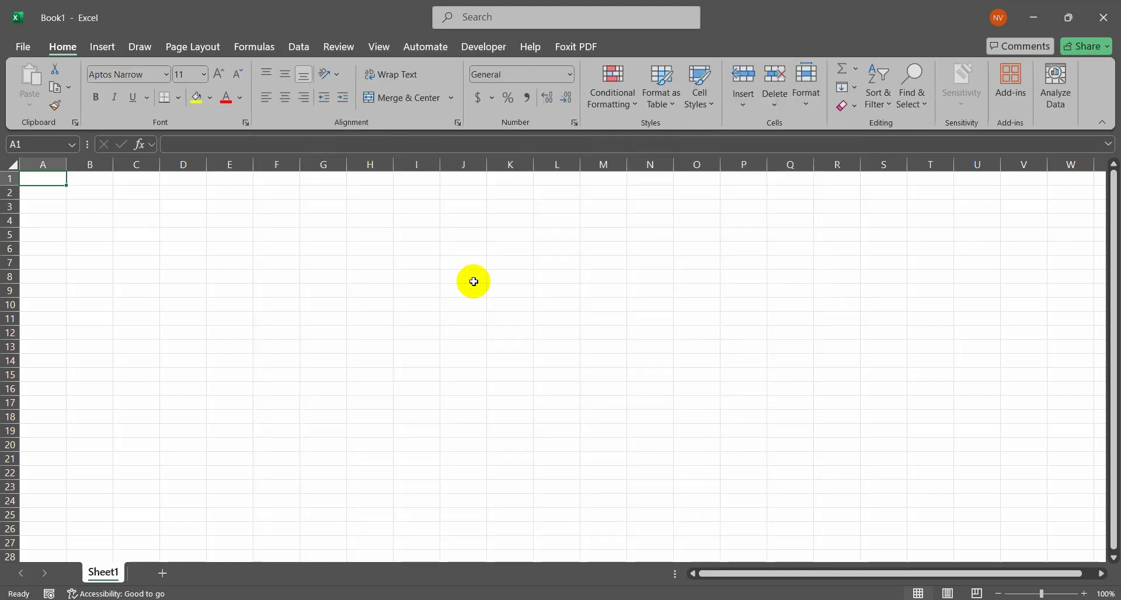
{"action": "left_click", "coordinate": [464, 275]}
Select cell B7, then go to the File backstage Home page showing recent workbooks
{"action": "left_click", "coordinate": [490, 47]}
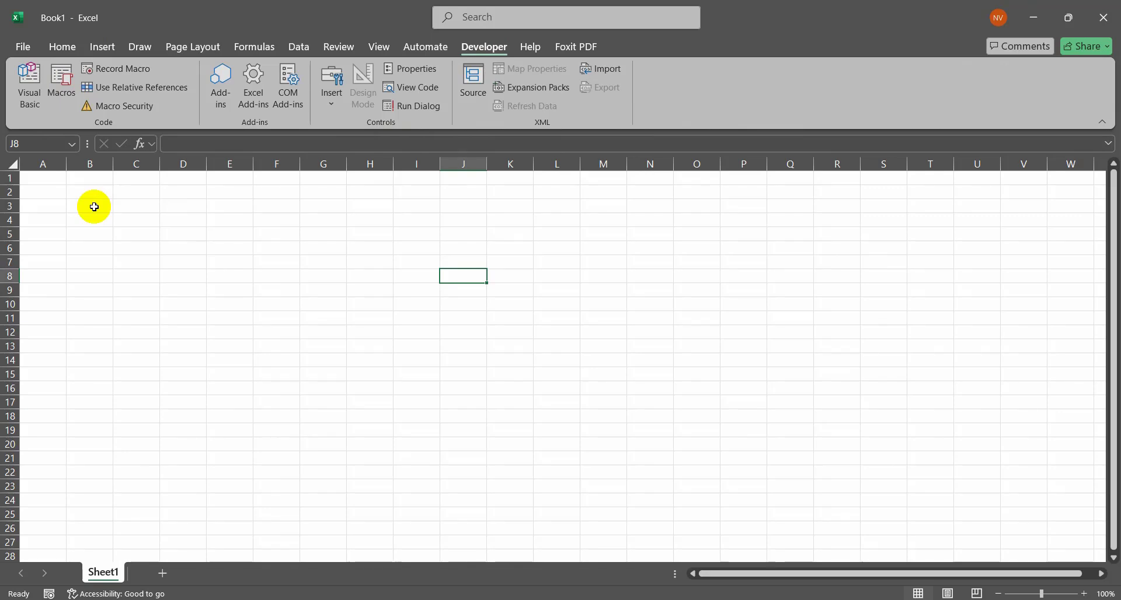
{"action": "left_click", "coordinate": [103, 257]}
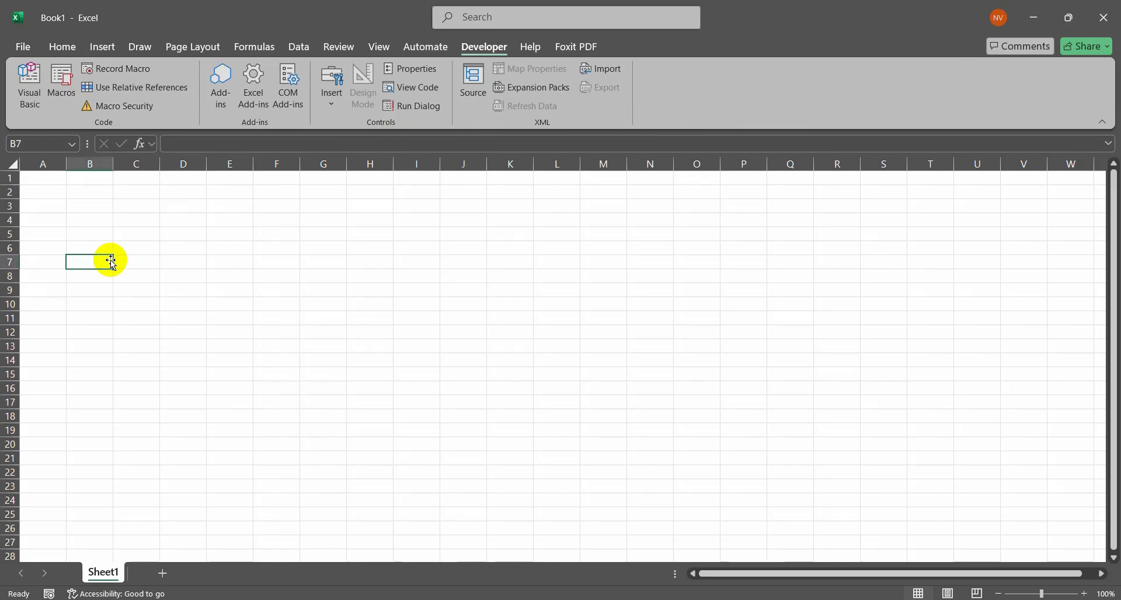
{"action": "left_click", "coordinate": [25, 47]}
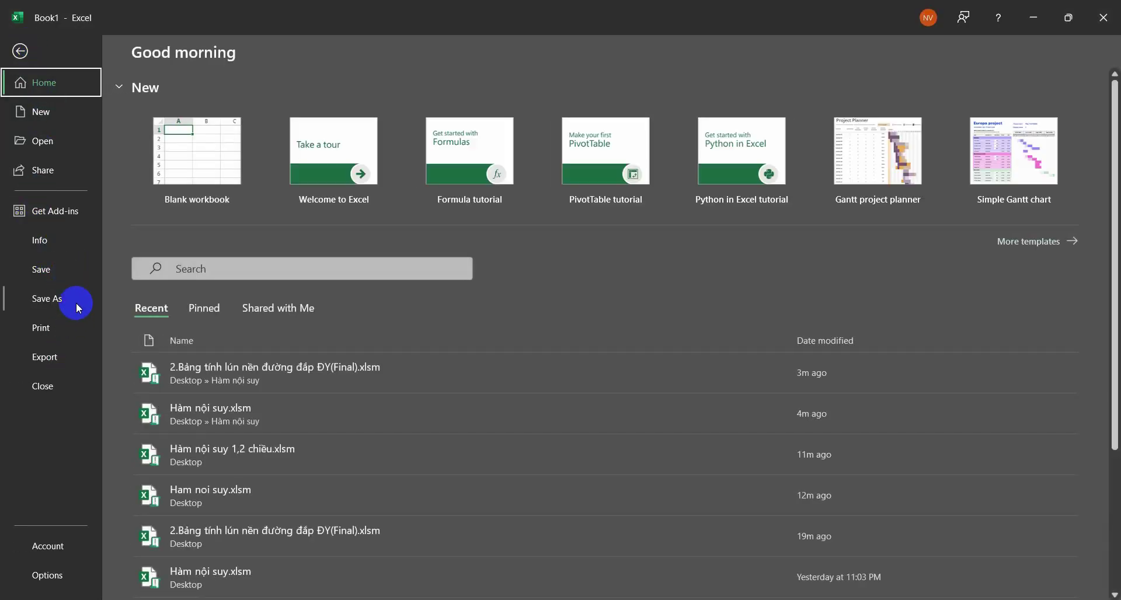
Save as Excel Macro-Enabled Workbook 'Hàm nội suy.xlsm' in Desktop\Hàm nội suy
{"action": "left_click", "coordinate": [78, 308]}
{"action": "left_click", "coordinate": [227, 444]}
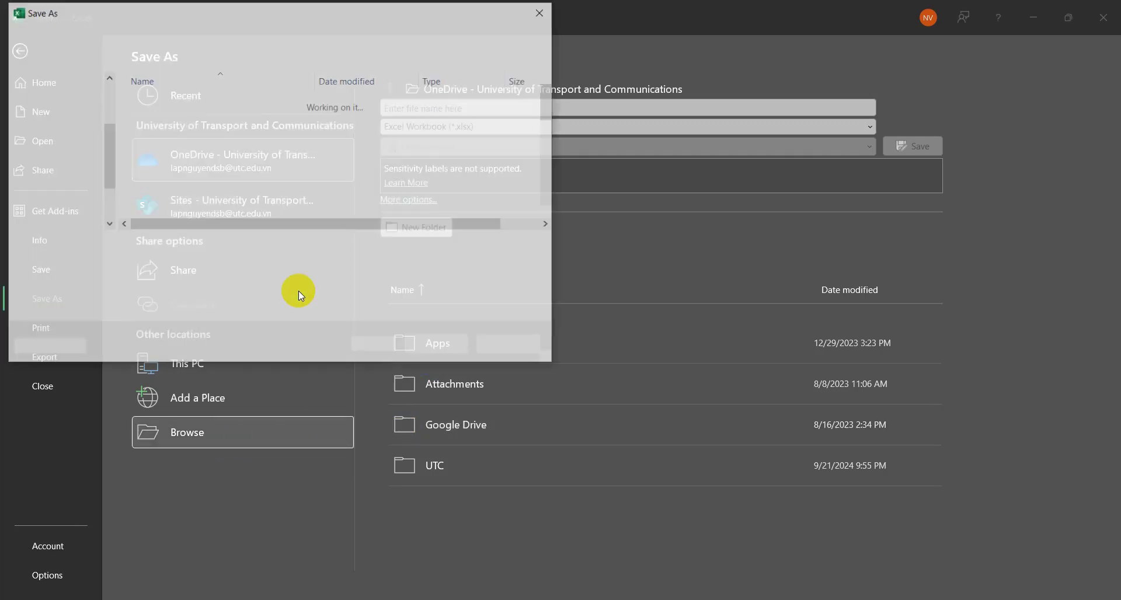
{"action": "left_click", "coordinate": [219, 265]}
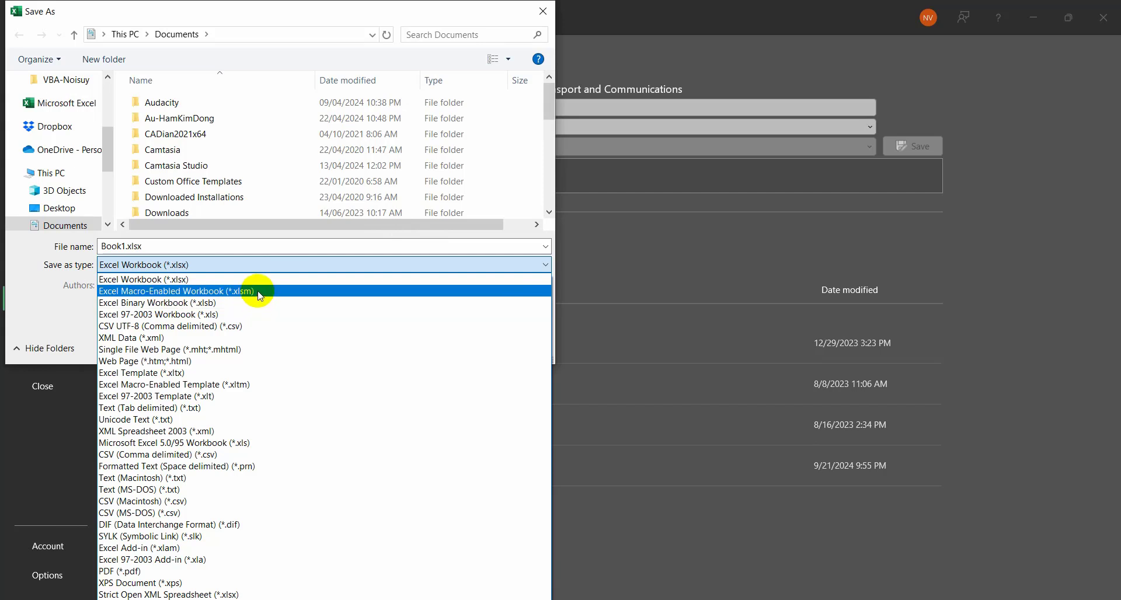
{"action": "left_click", "coordinate": [257, 291]}
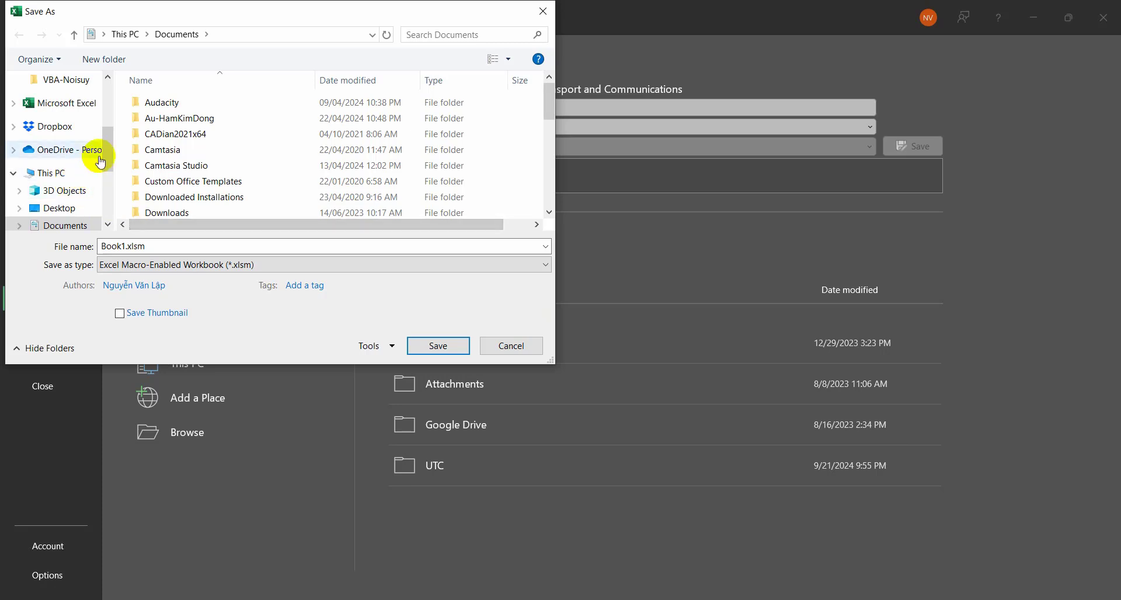
{"action": "left_click_drag", "start_coordinate": [110, 149], "coordinate": [110, 160]}
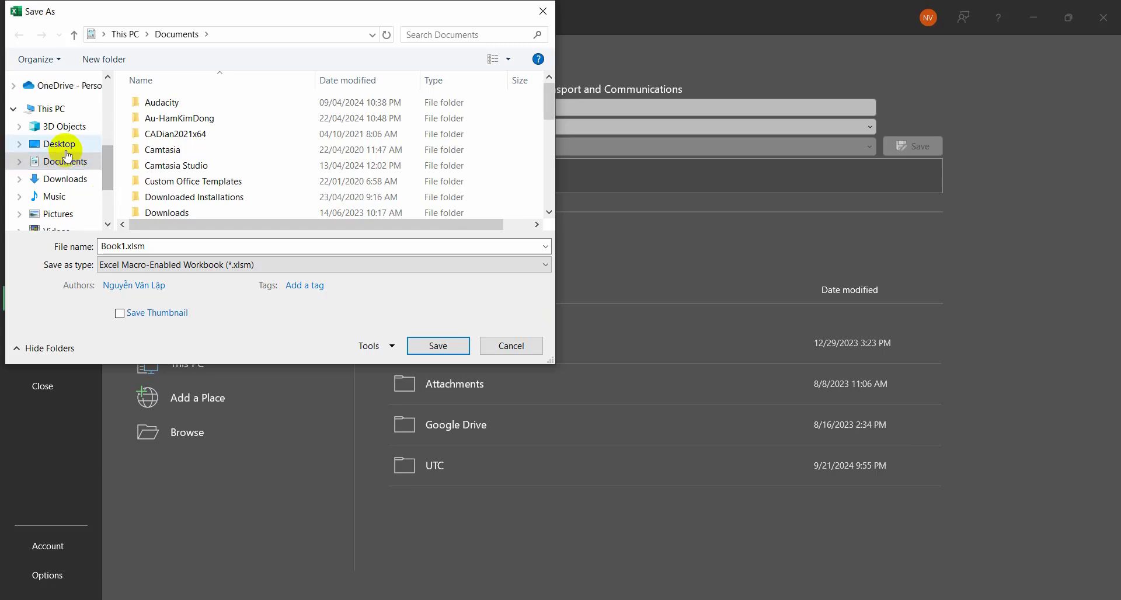
{"action": "scroll", "coordinate": [77, 155], "scroll_direction": "down", "scroll_amount": 1}
{"action": "left_click", "coordinate": [58, 97]}
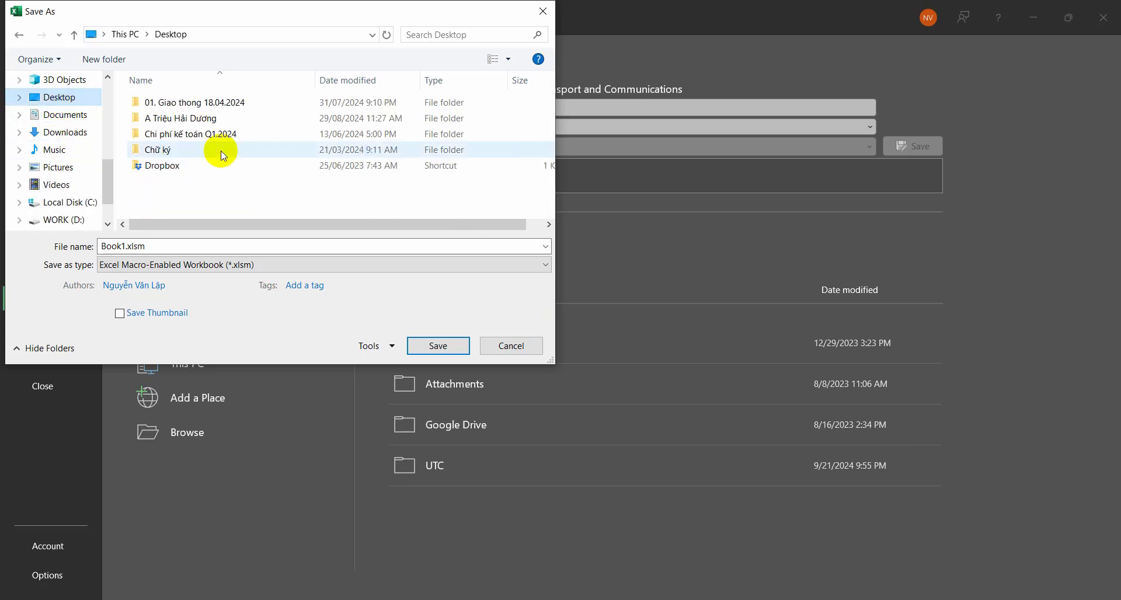
{"action": "double_click", "coordinate": [179, 131]}
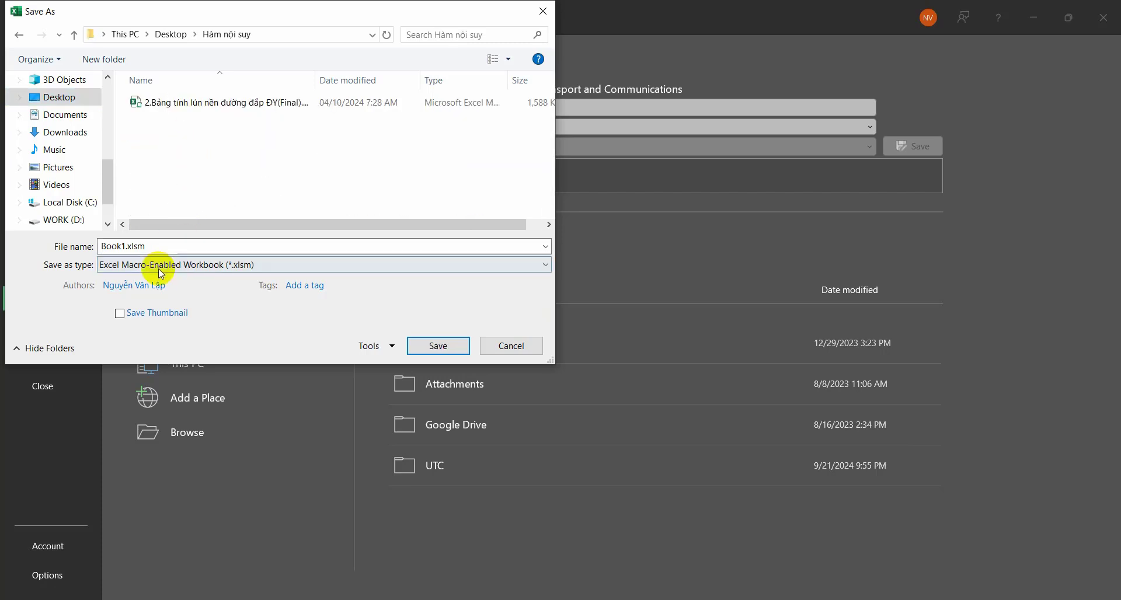
{"action": "double_click", "coordinate": [158, 251]}
{"action": "type", "text": "Hàm nội suy"}
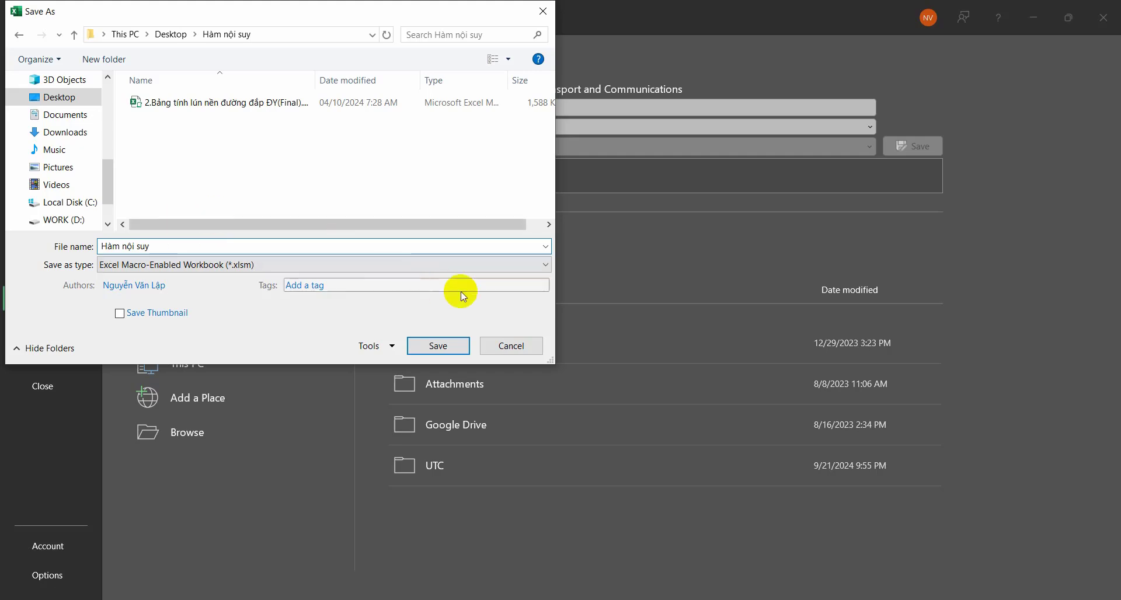
{"action": "left_click", "coordinate": [440, 349]}
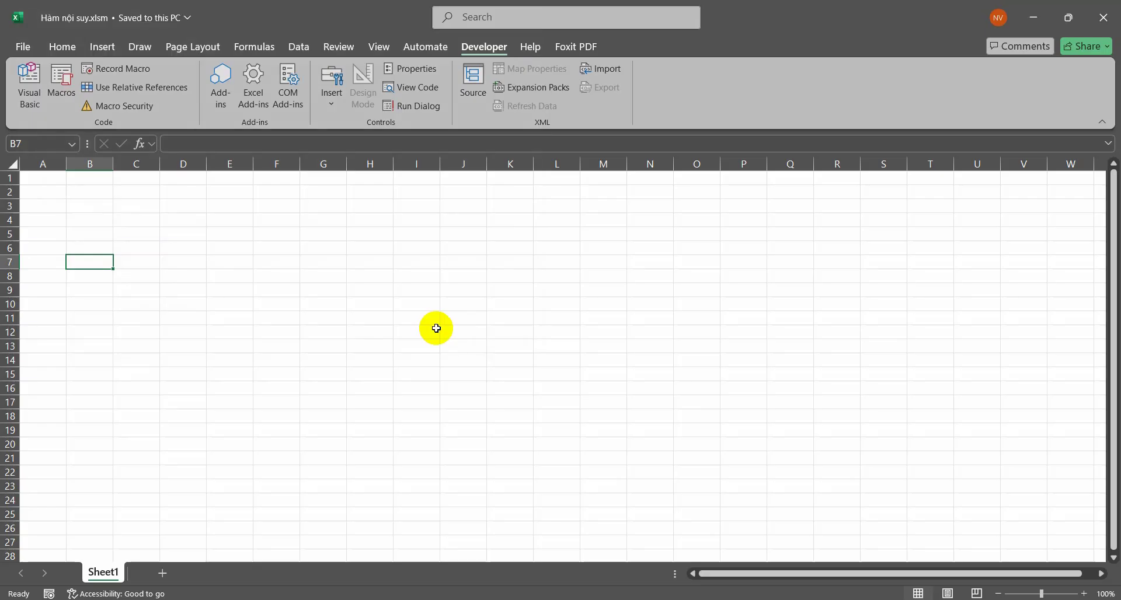
Minimize Excel and reopen Hàm nội suy.xlsm from the Hàm nội suy folder
{"action": "left_click", "coordinate": [136, 197]}
{"action": "left_click", "coordinate": [61, 192]}
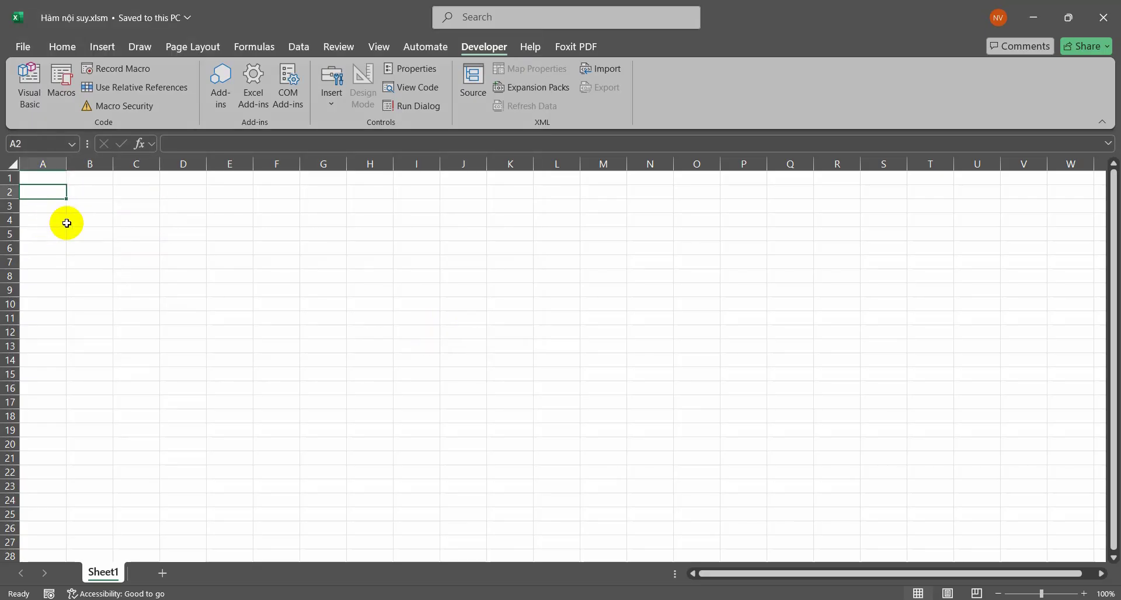
{"action": "left_click", "coordinate": [1031, 35]}
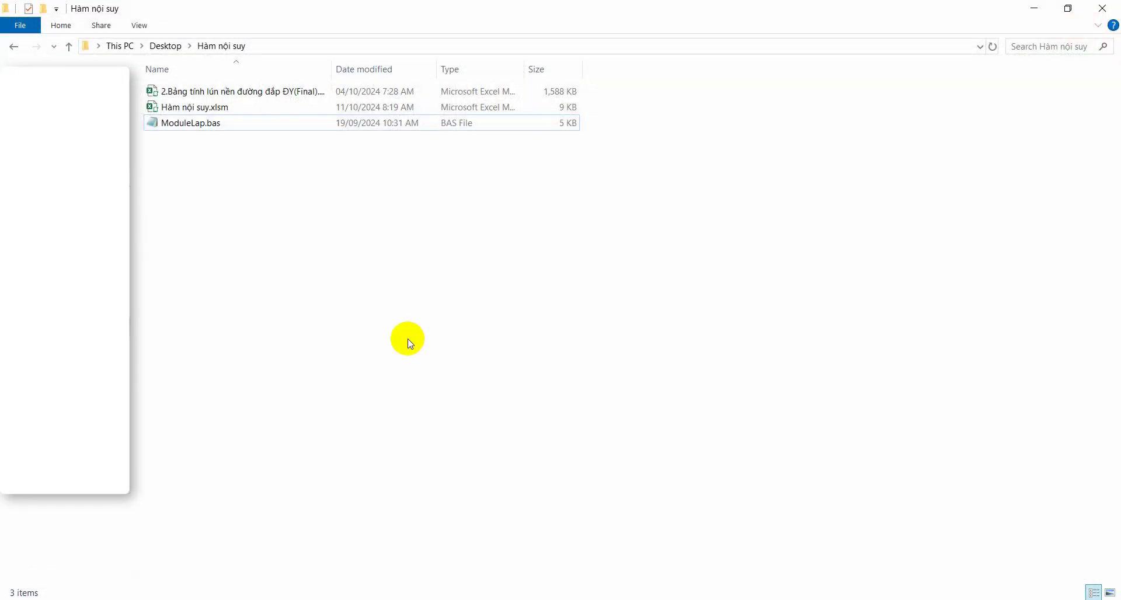
{"action": "left_click", "coordinate": [224, 110]}
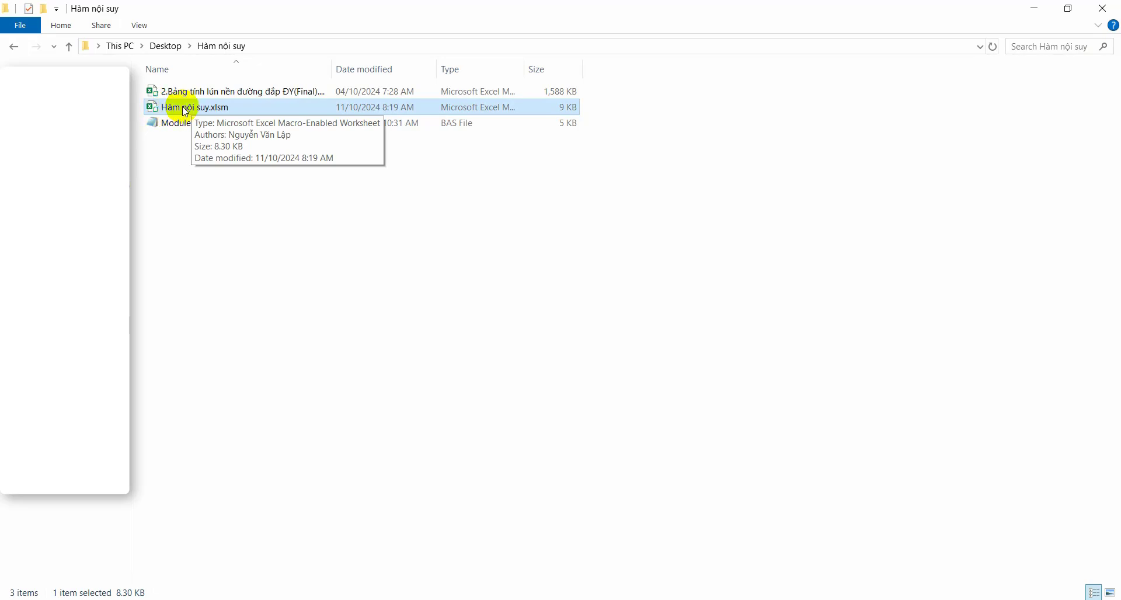
{"action": "left_click", "coordinate": [173, 203]}
{"action": "left_click", "coordinate": [221, 108]}
{"action": "double_click", "coordinate": [221, 109]}
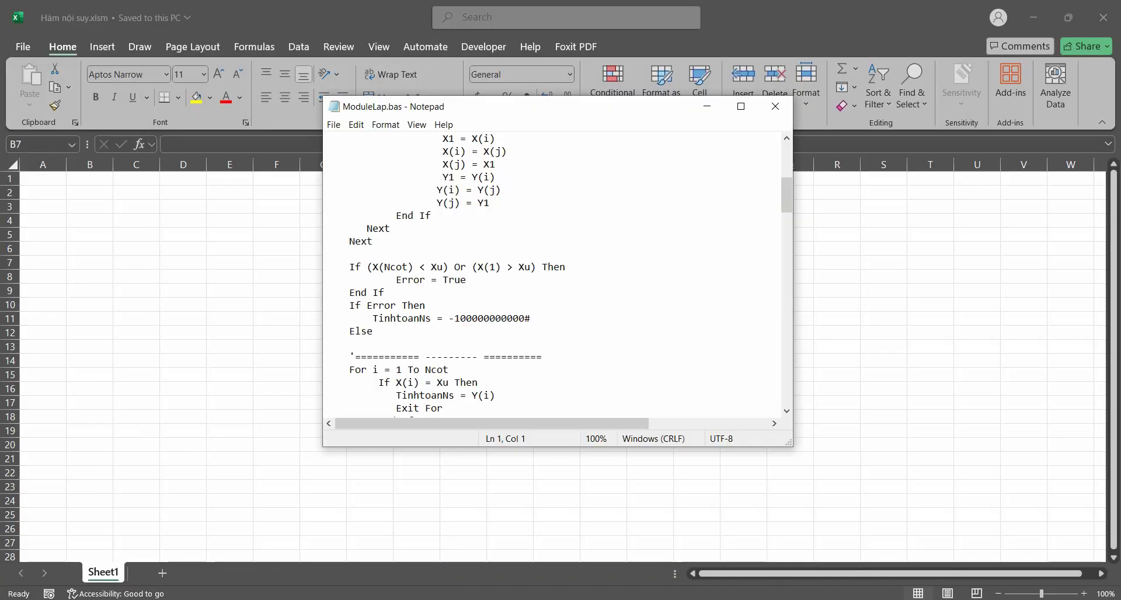
Hide Notepad and launch Visual Basic from the Developer tab for Hàm nội suy.xlsm
{"action": "left_click", "coordinate": [702, 103]}
{"action": "left_click", "coordinate": [462, 410]}
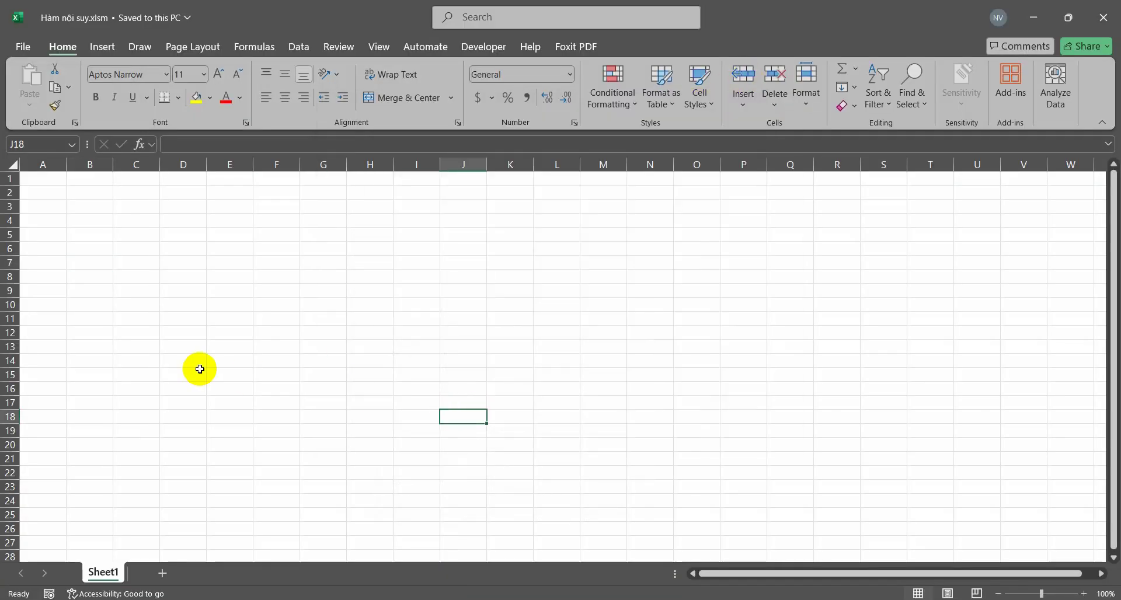
{"action": "left_click", "coordinate": [38, 191]}
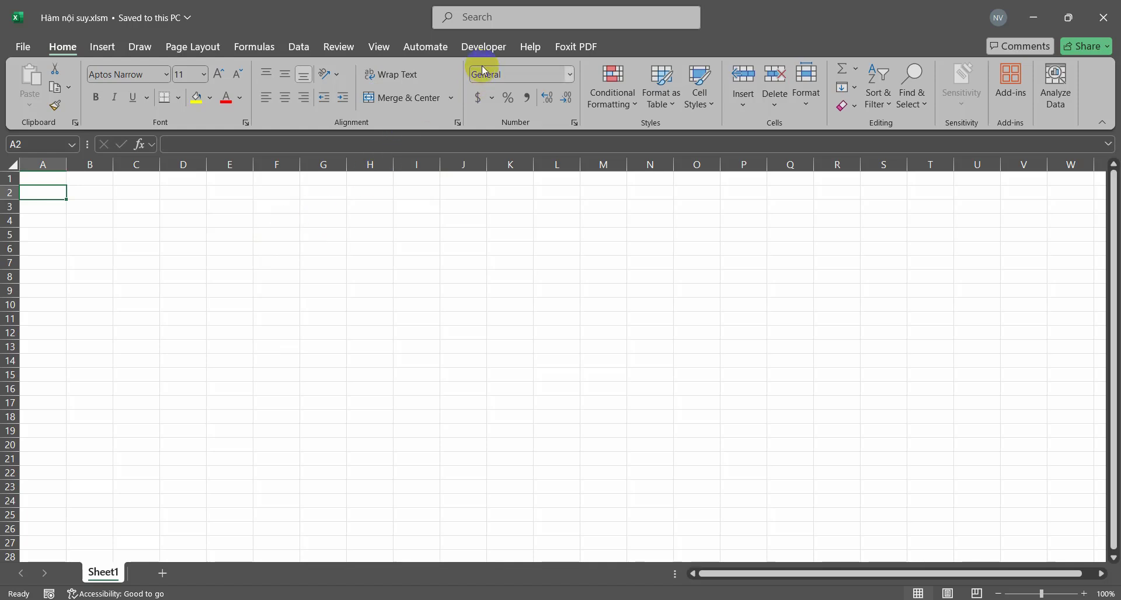
{"action": "left_click", "coordinate": [484, 47]}
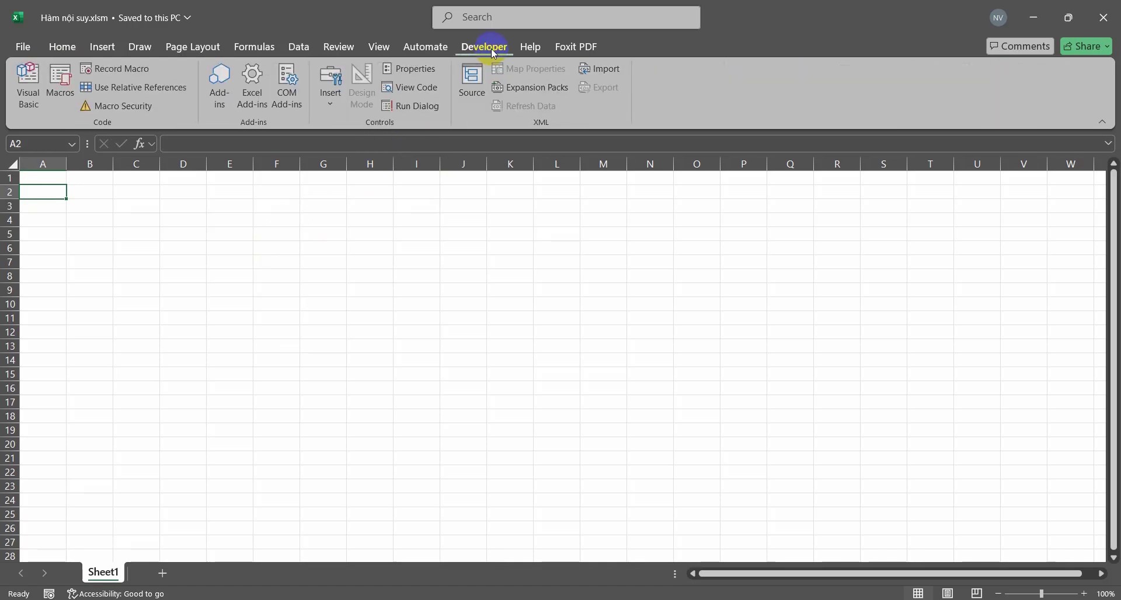
{"action": "left_click", "coordinate": [31, 71]}
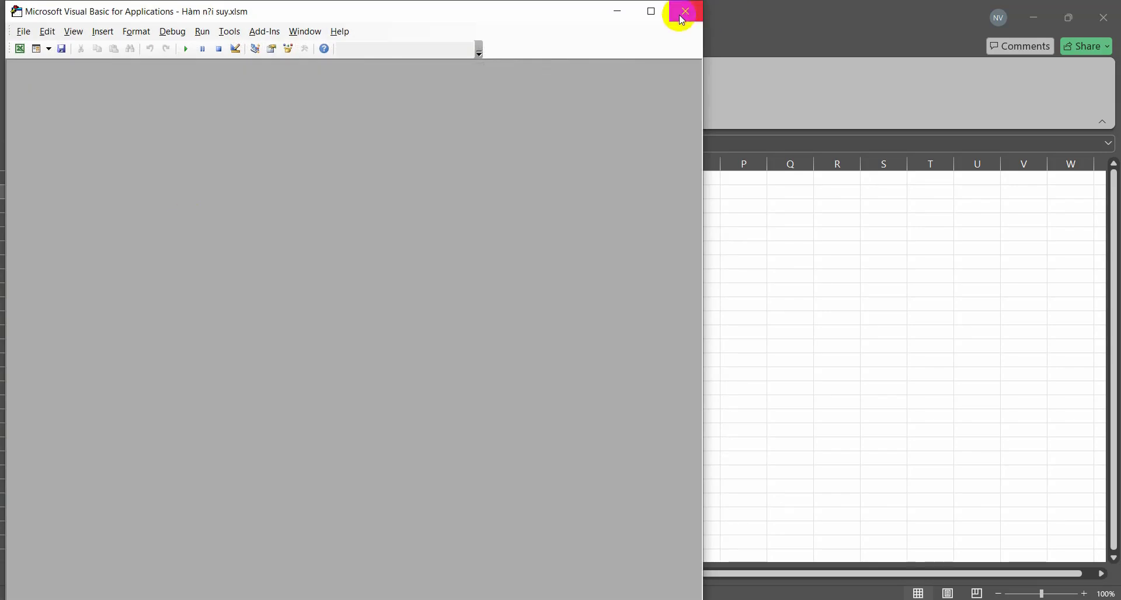
{"action": "left_click", "coordinate": [682, 9]}
{"action": "left_click", "coordinate": [89, 262]}
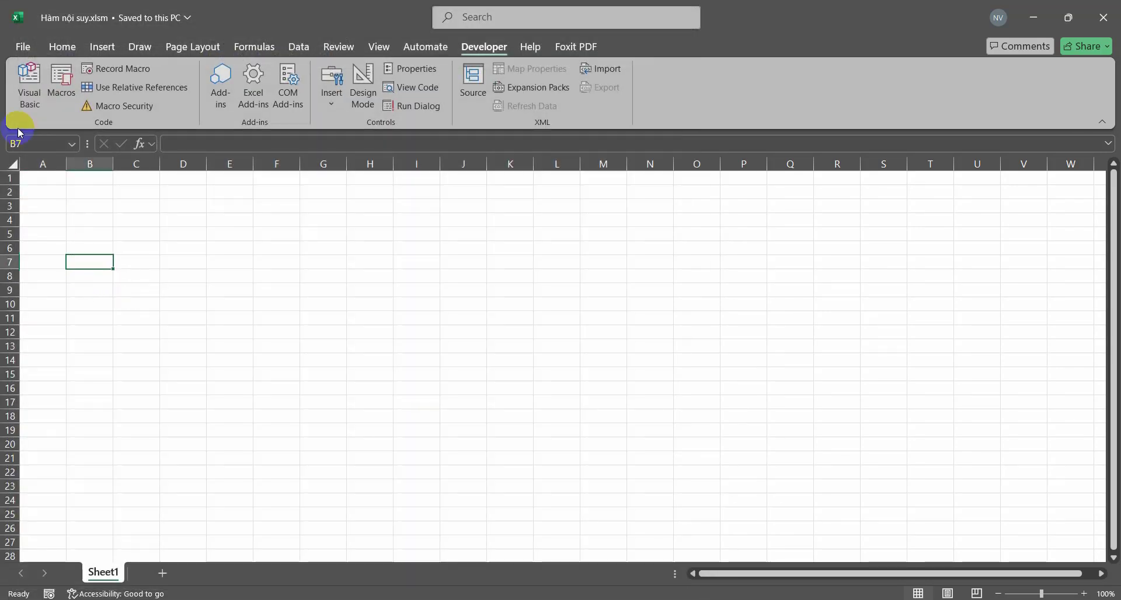
{"action": "left_click", "coordinate": [31, 71]}
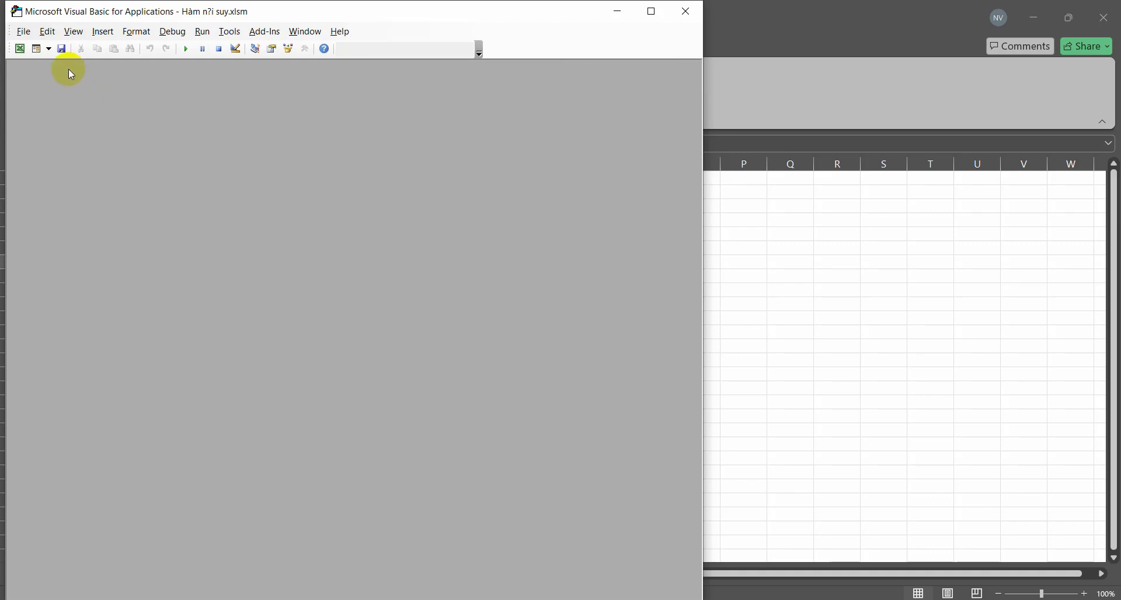
Move the VBA editor window aside and insert a new module, Module1
{"action": "left_click_drag", "start_coordinate": [548, 10], "coordinate": [727, 13]}
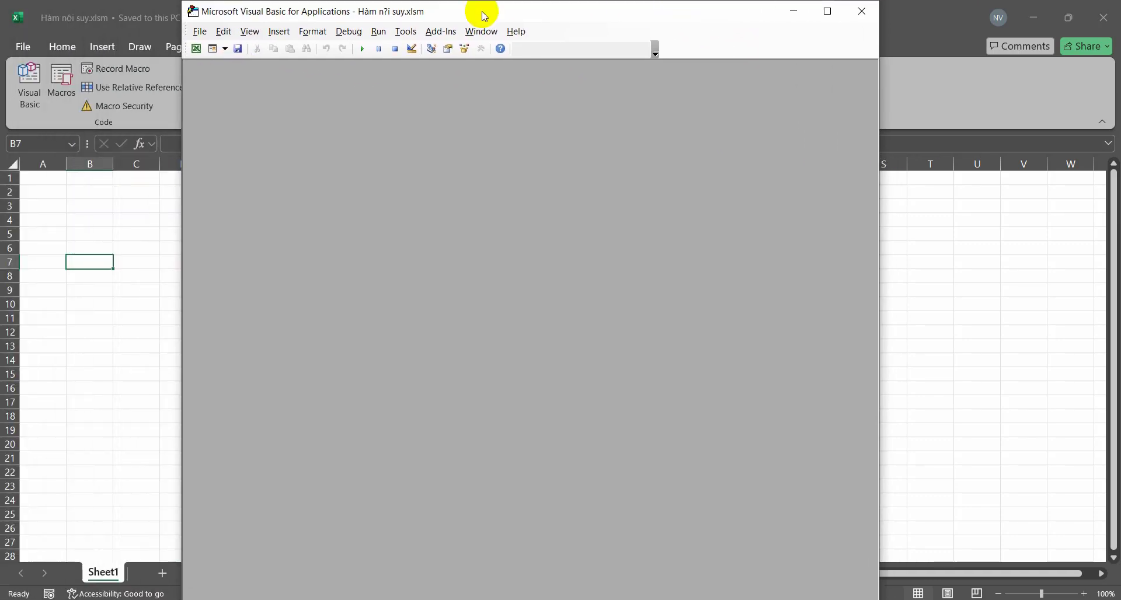
{"action": "left_click", "coordinate": [226, 49]}
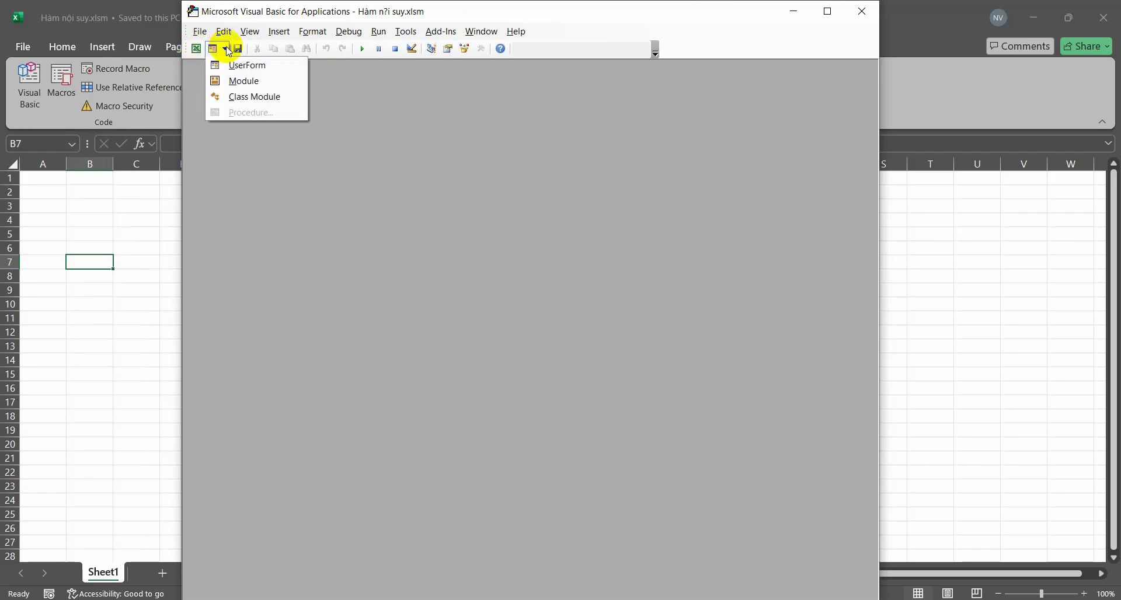
{"action": "left_click", "coordinate": [257, 81]}
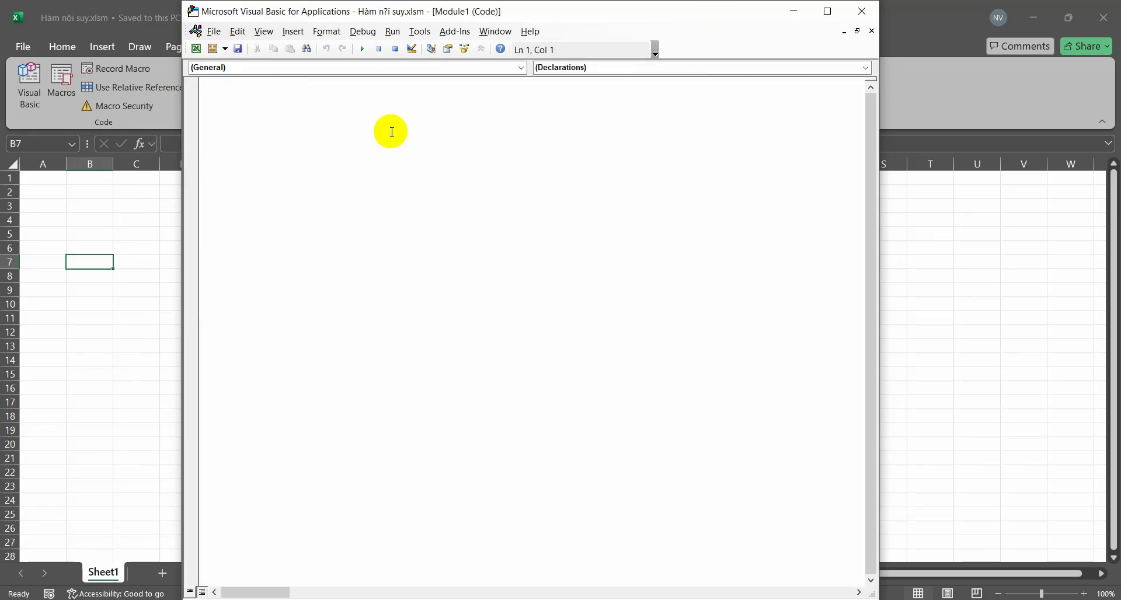
Switch to Notepad and select all of the ModuleLap.bas code
{"action": "key", "text": "alt+Tab"}
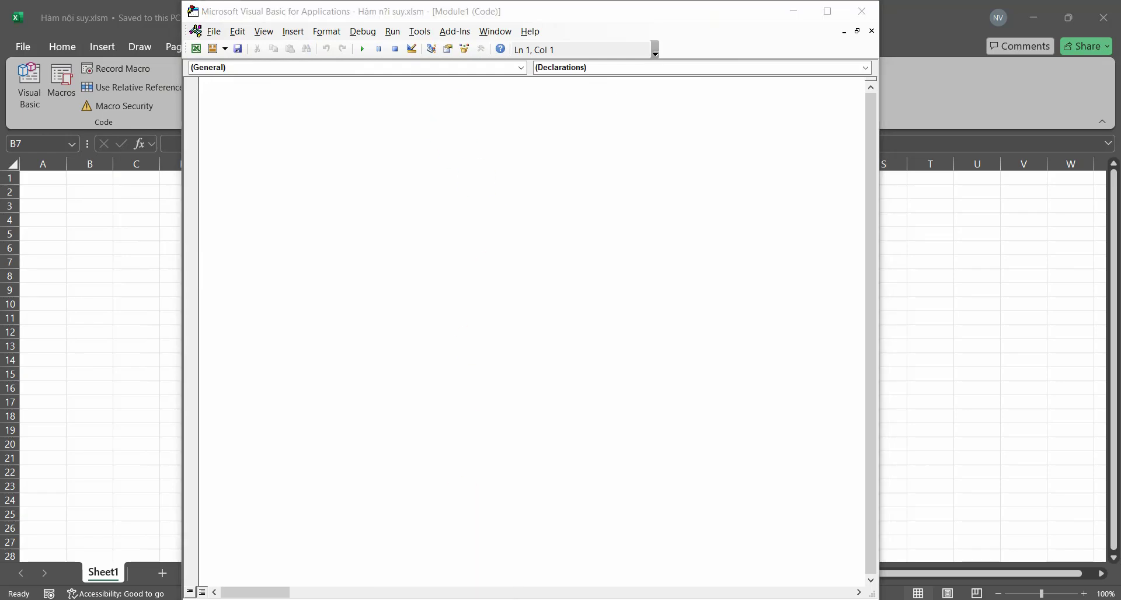
{"action": "left_click", "coordinate": [352, 147]}
{"action": "scroll", "coordinate": [353, 146], "scroll_direction": "up", "scroll_amount": 5}
{"action": "scroll", "coordinate": [344, 145], "scroll_direction": "up", "scroll_amount": 2}
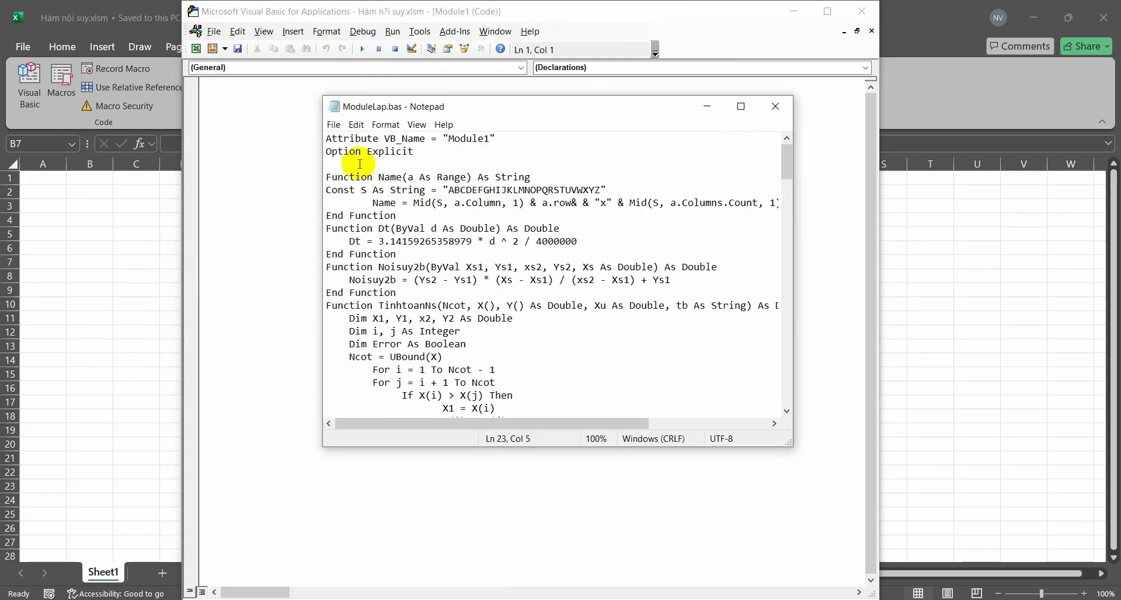
{"action": "key", "text": "ctrl+a"}
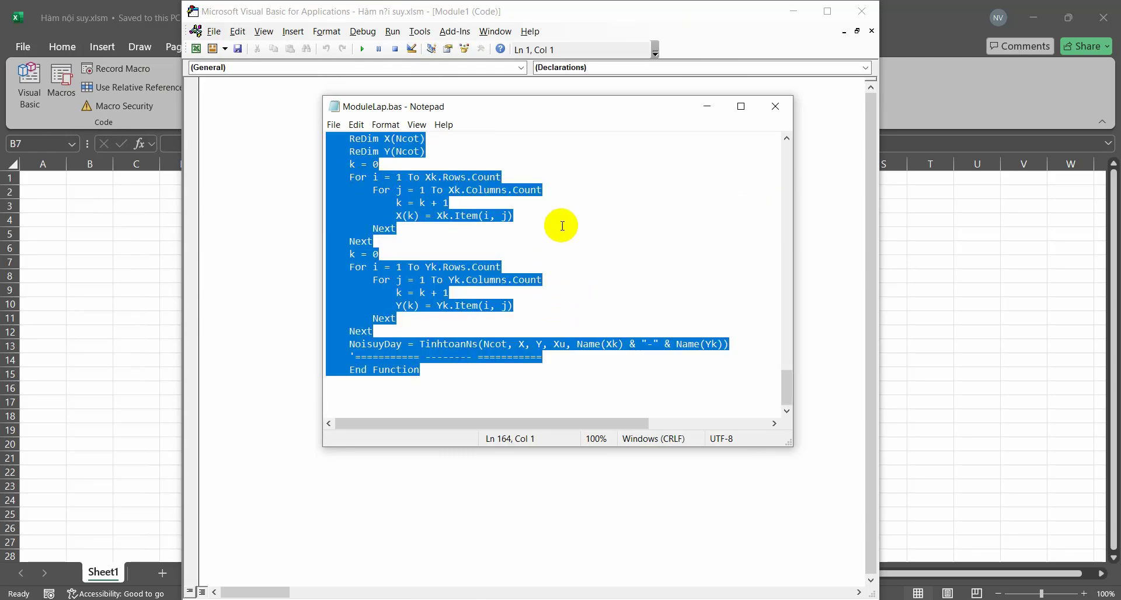
Paste the code into Module1 and delete the Attribute VB_Name line and blank line
{"action": "left_click", "coordinate": [705, 115]}
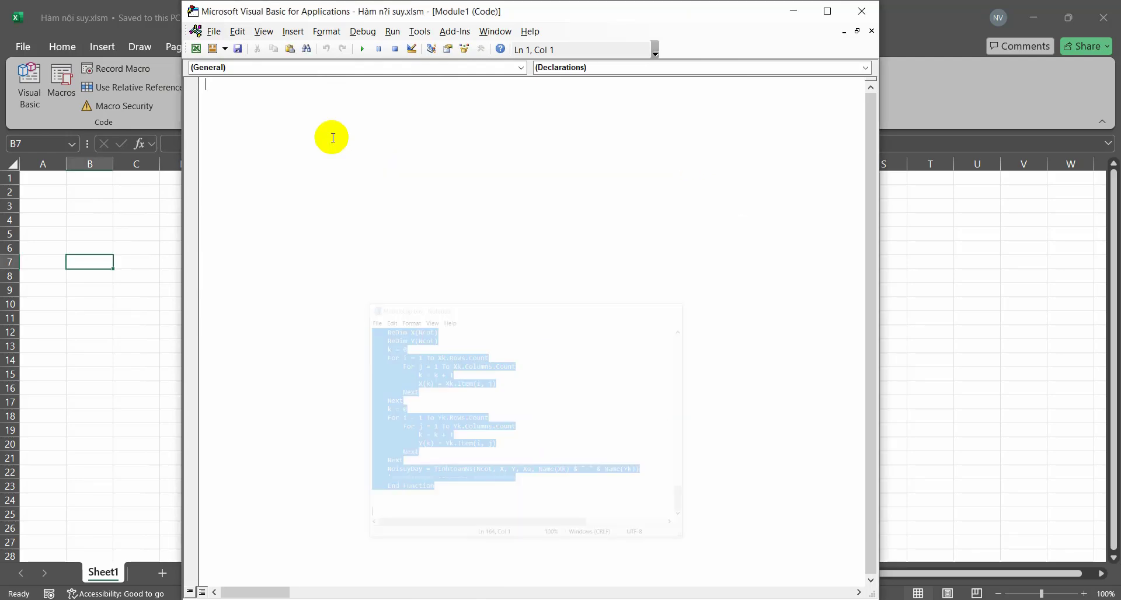
{"action": "key", "text": "ctrl+v"}
{"action": "scroll", "coordinate": [613, 308], "scroll_direction": "up", "scroll_amount": 6}
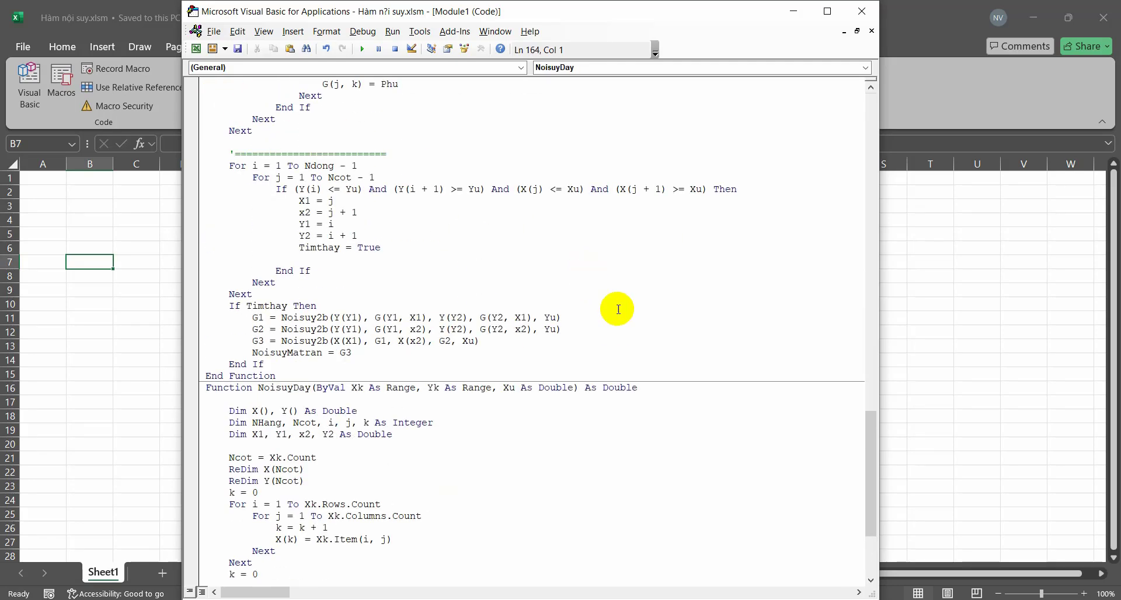
{"action": "scroll", "coordinate": [874, 443], "scroll_direction": "up", "scroll_amount": 4}
{"action": "scroll", "coordinate": [864, 273], "scroll_direction": "up", "scroll_amount": 3}
{"action": "left_click_drag", "start_coordinate": [864, 274], "coordinate": [848, 125]}
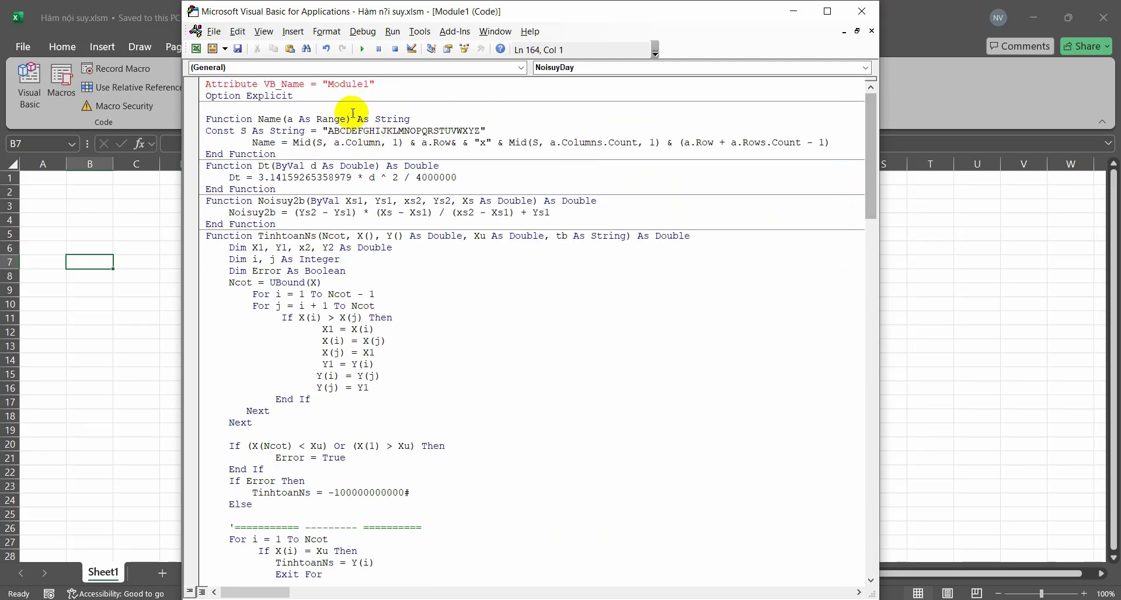
{"action": "left_click_drag", "start_coordinate": [394, 84], "coordinate": [193, 83]}
{"action": "key", "text": "Delete"}
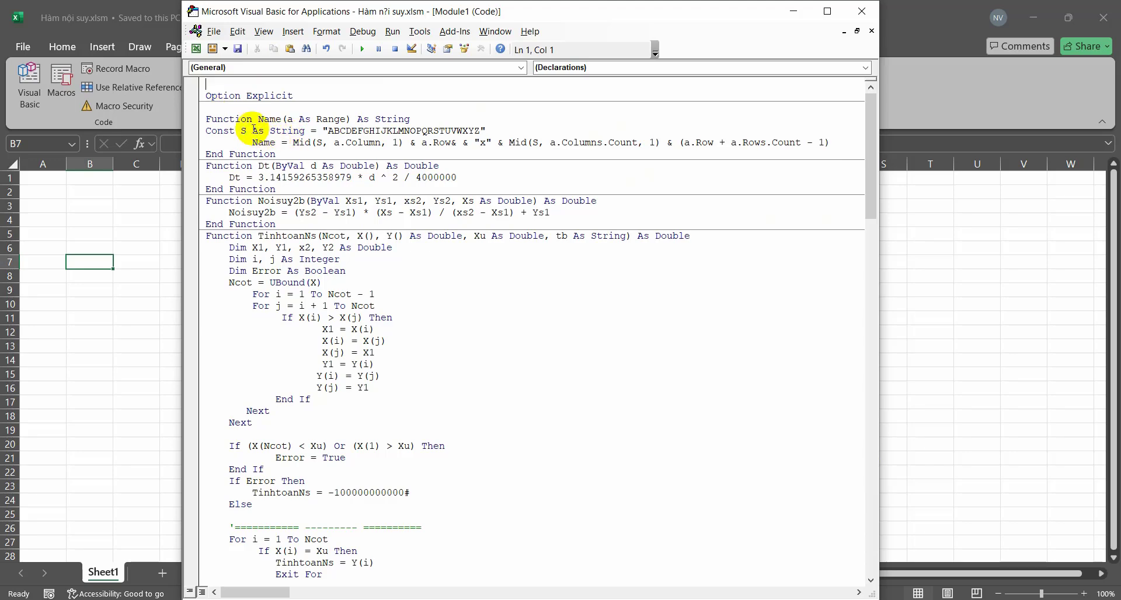
{"action": "key", "text": "Down"}
{"action": "key", "text": "BackSpace"}
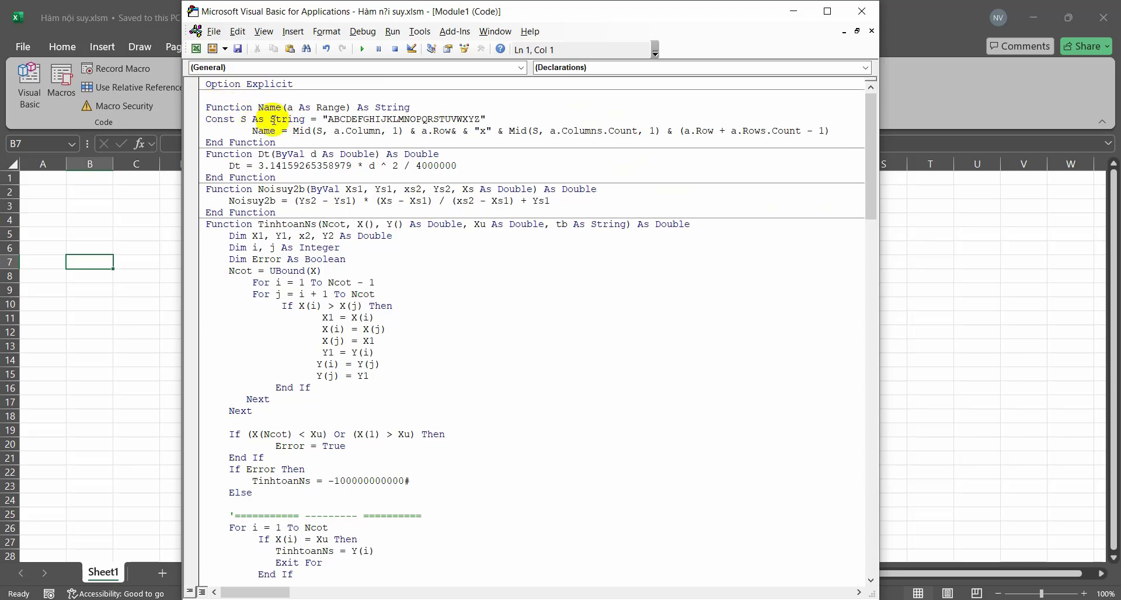
Save the workbook and close the VBA editor back to Excel
{"action": "left_click", "coordinate": [237, 48]}
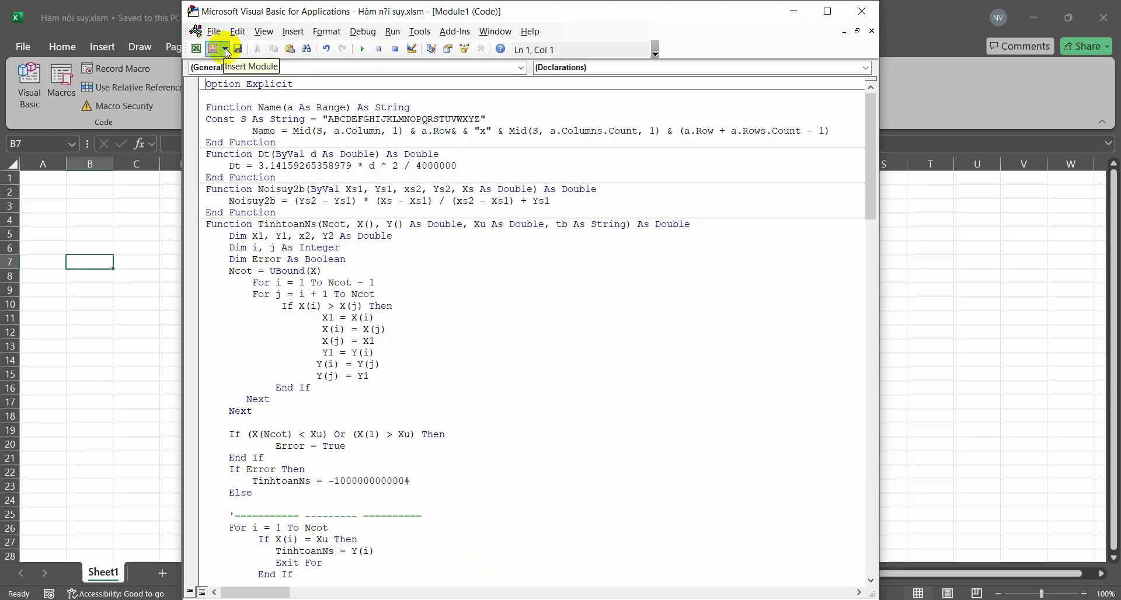
{"action": "left_click", "coordinate": [878, 14]}
{"action": "left_click", "coordinate": [295, 289]}
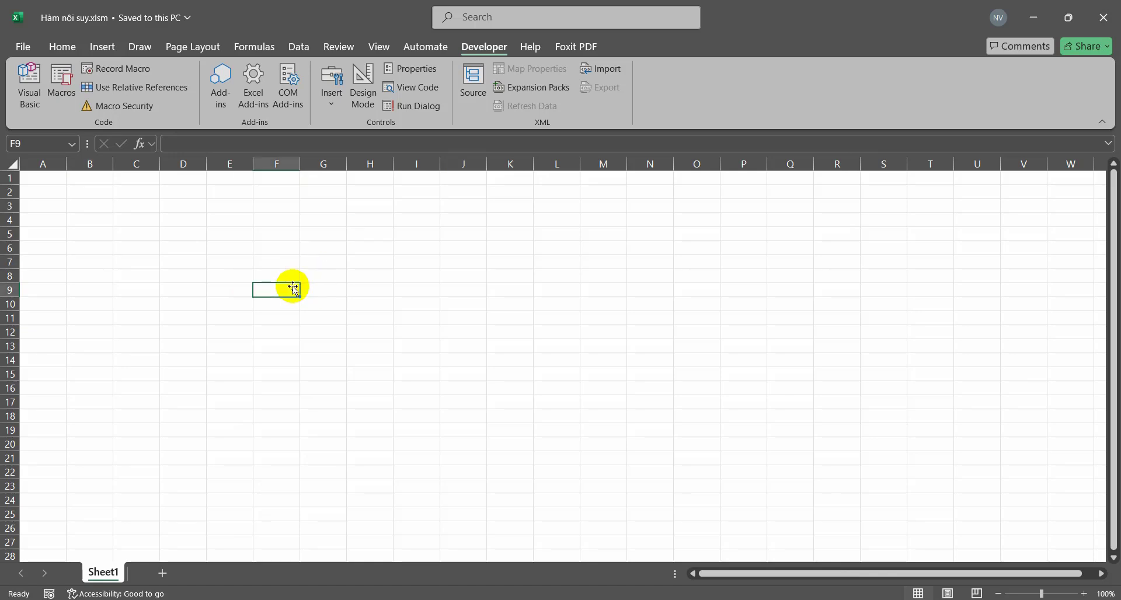
{"action": "left_click", "coordinate": [35, 97]}
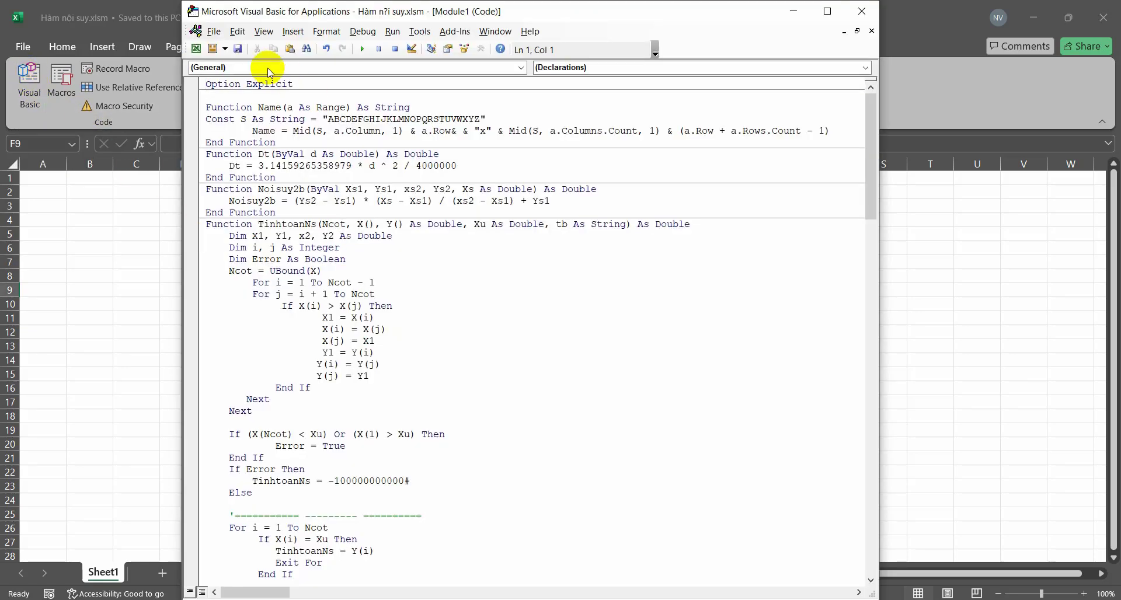
{"action": "left_click", "coordinate": [224, 49]}
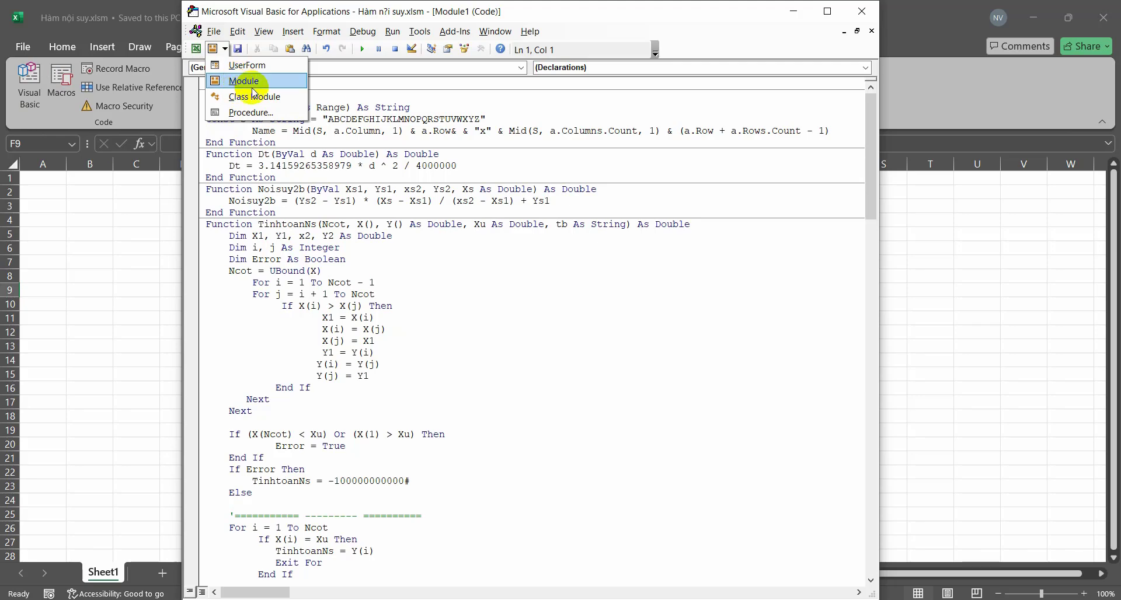
{"action": "mouse_move", "coordinate": [237, 31]}
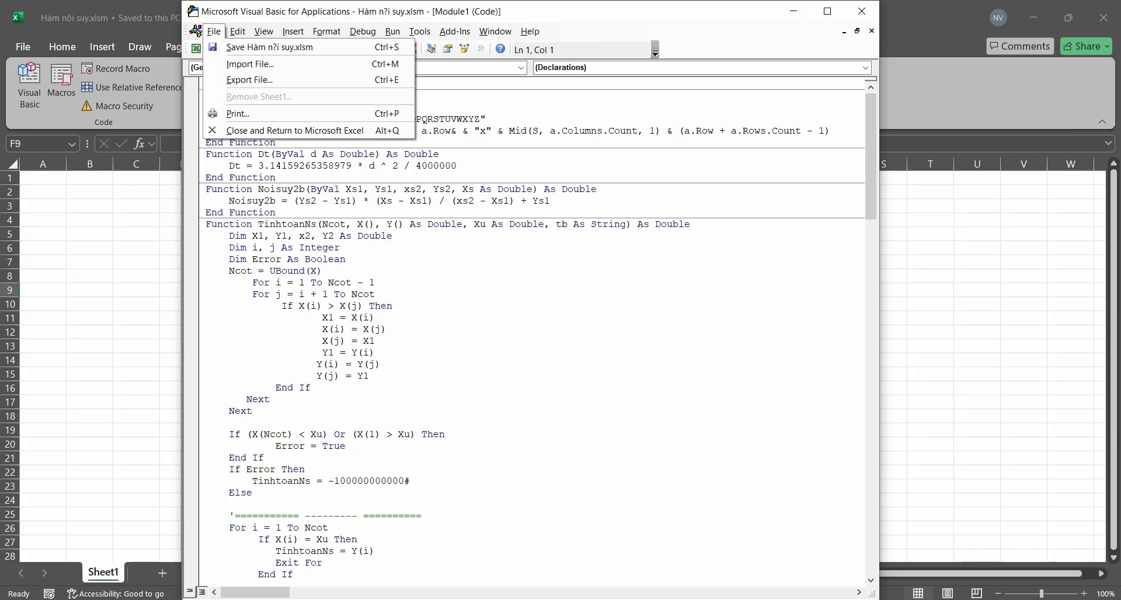
{"action": "mouse_move", "coordinate": [445, 599]}
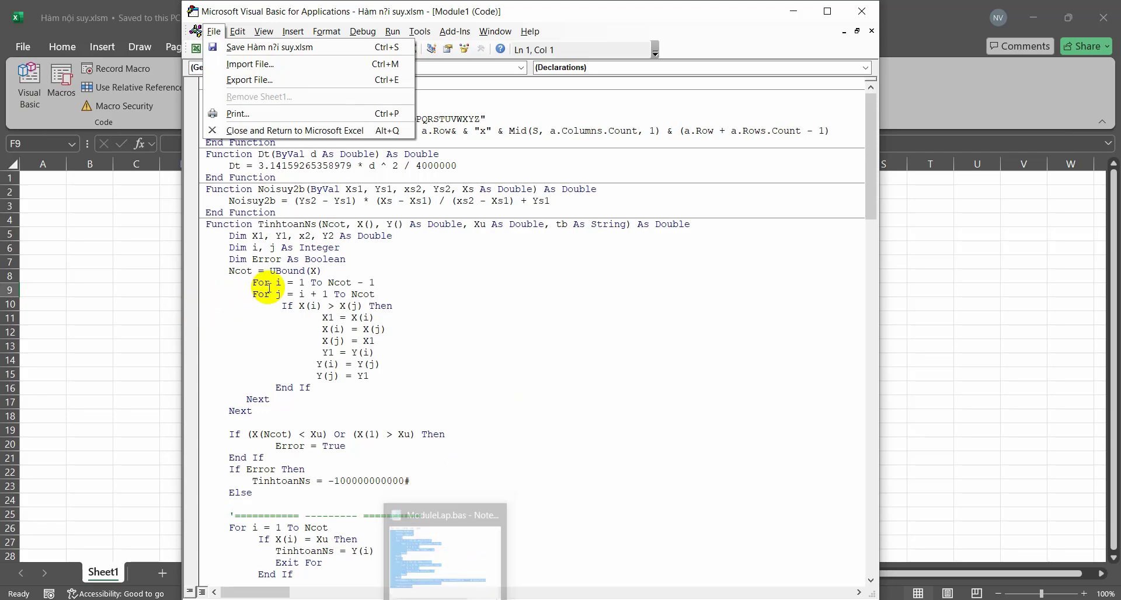
{"action": "left_click", "coordinate": [391, 257]}
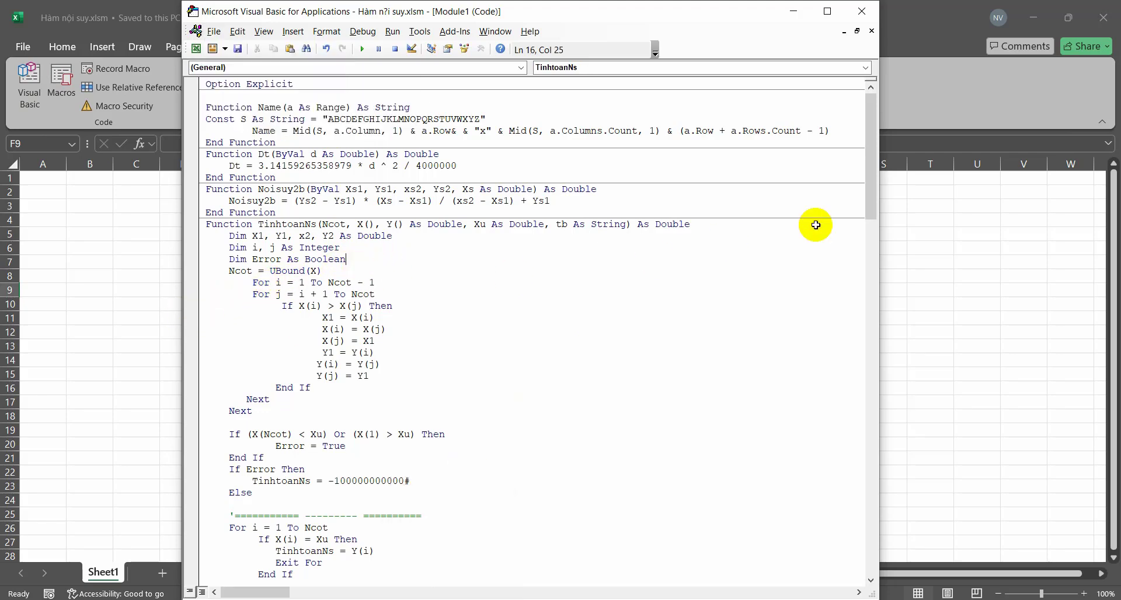
{"action": "left_click", "coordinate": [862, 11]}
Type =noi in F6 to see the Noisuy functions listed, cancel, and select the Sheet1 tab
{"action": "left_click", "coordinate": [333, 305]}
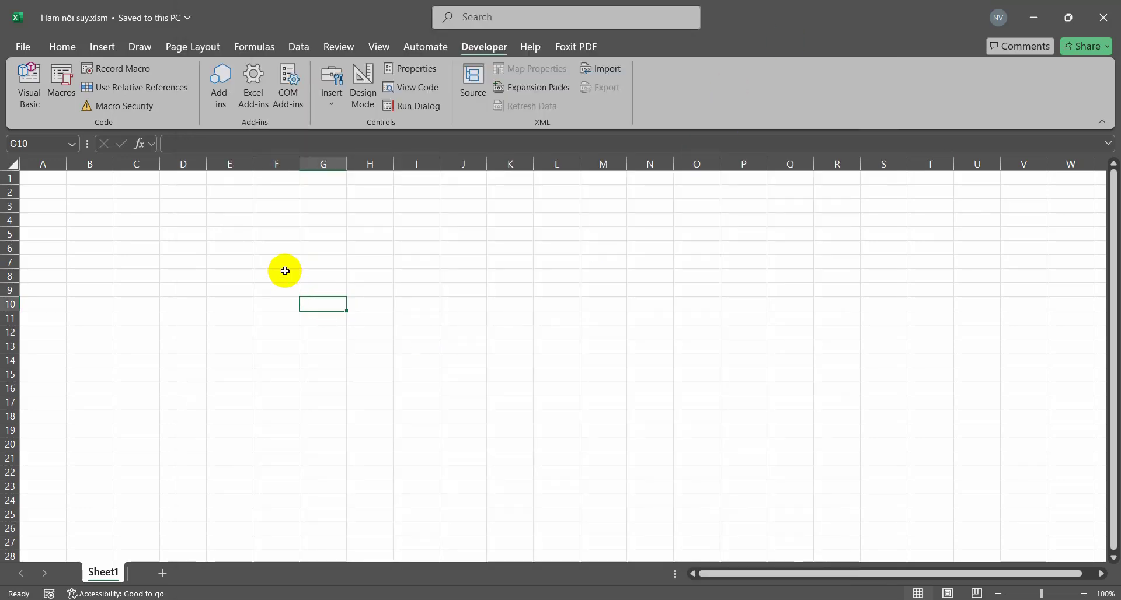
{"action": "left_click", "coordinate": [277, 250]}
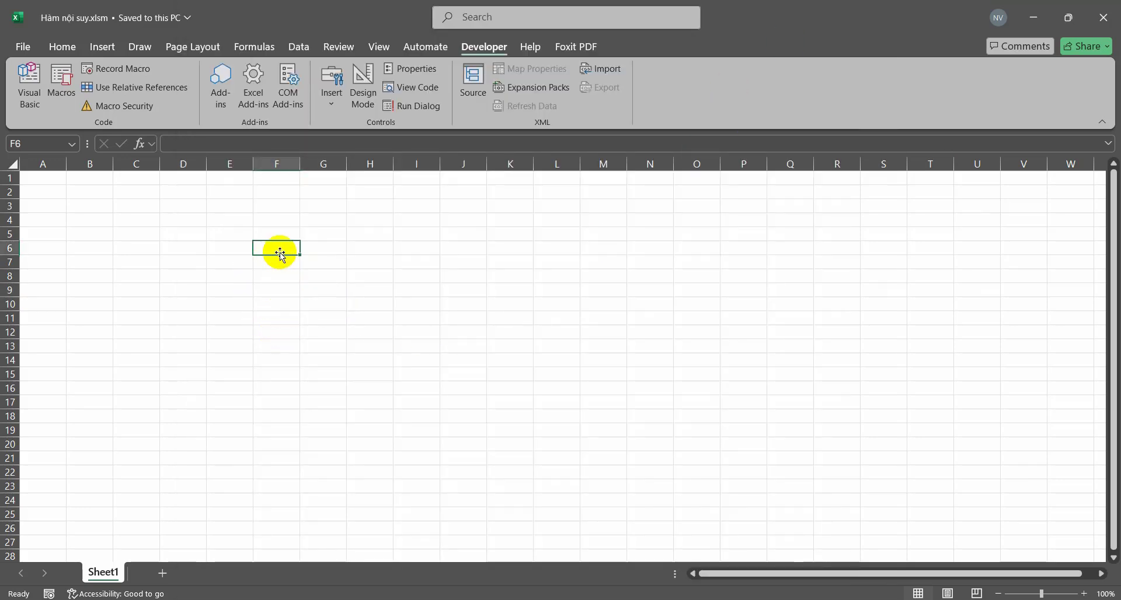
{"action": "double_click", "coordinate": [281, 251]}
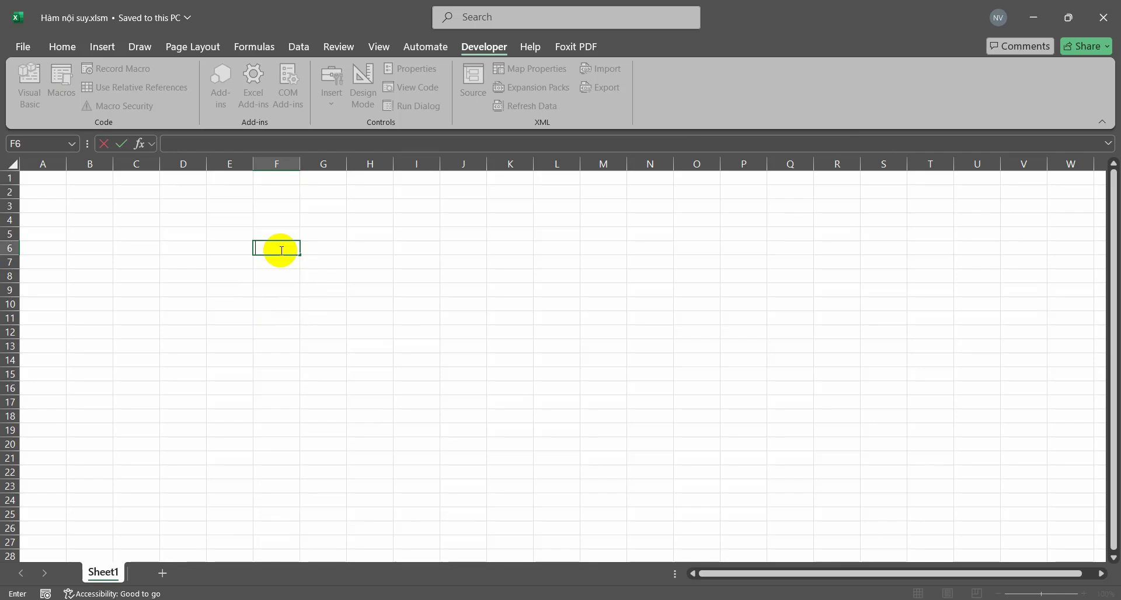
{"action": "type", "text": "=noi"}
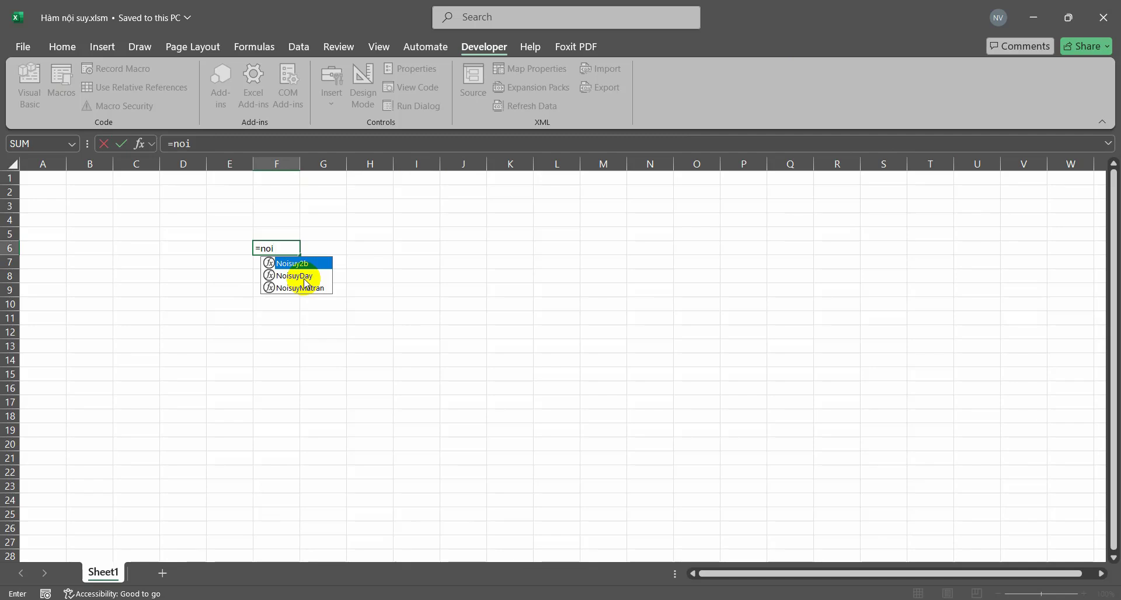
{"action": "key", "text": "Escape"}
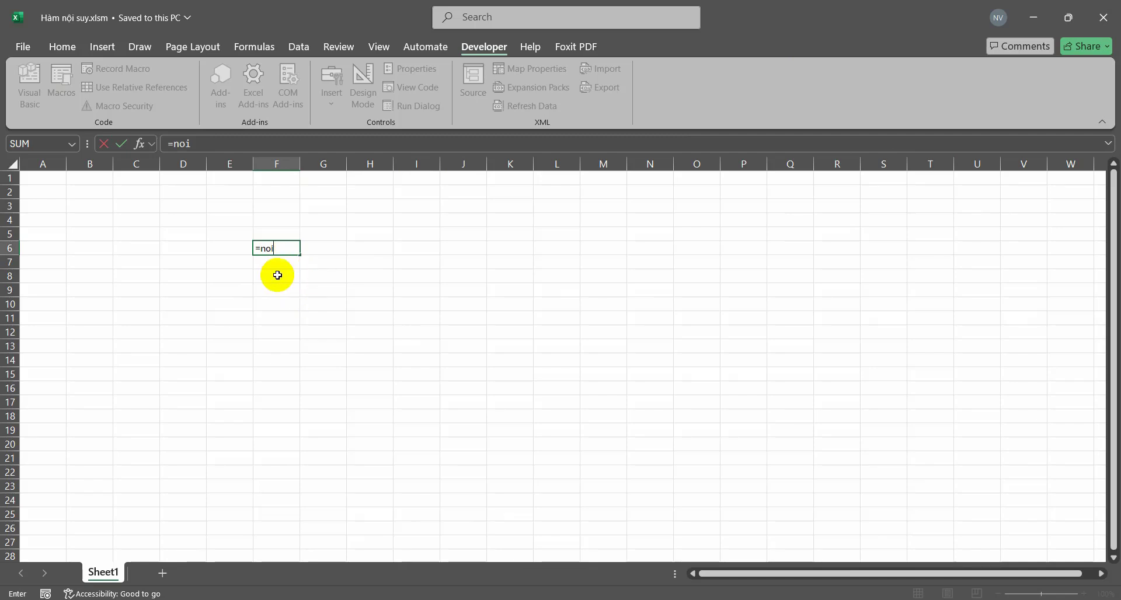
{"action": "key", "text": "Escape"}
{"action": "left_click", "coordinate": [285, 264]}
Rename the Sheet1 tab to 'NS 1 chiều'
{"action": "double_click", "coordinate": [103, 572]}
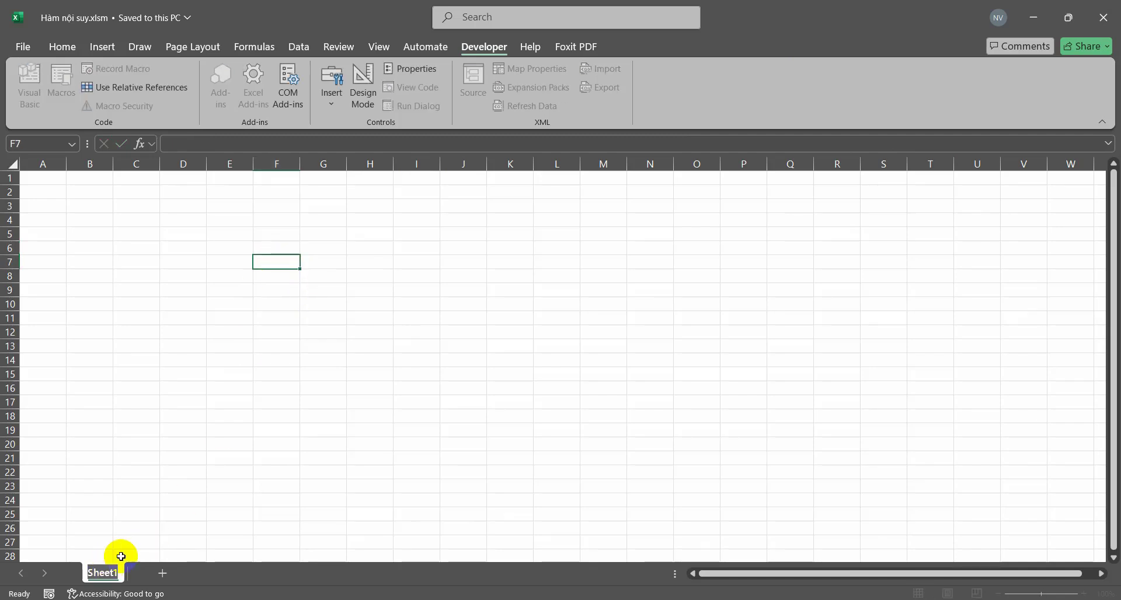
{"action": "type", "text": "NS"}
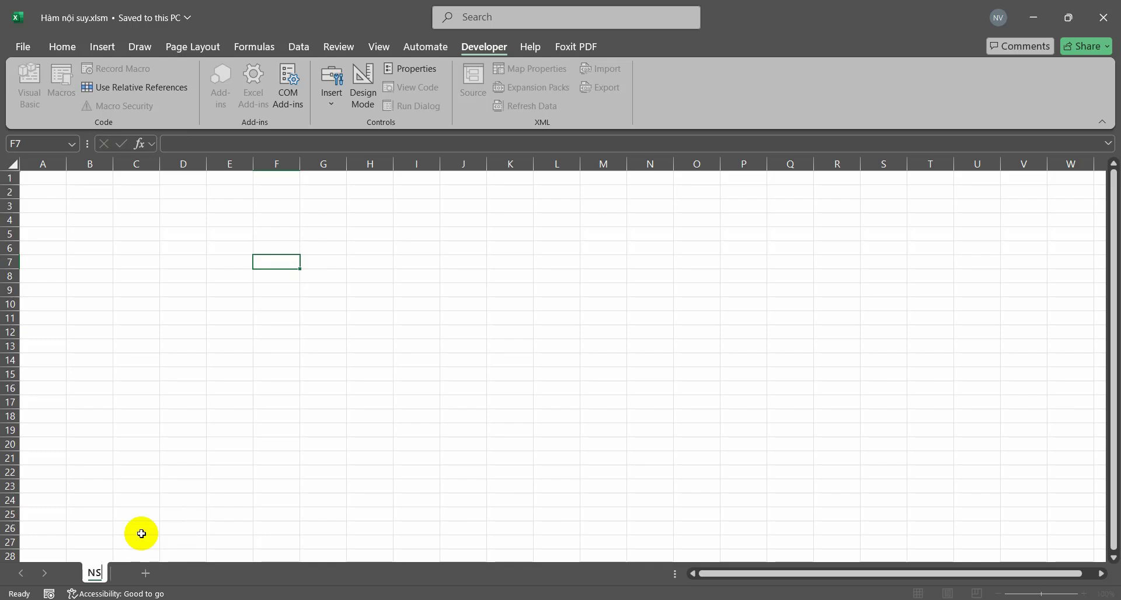
{"action": "type", "text": "uf"}
{"action": "key", "text": "Return"}
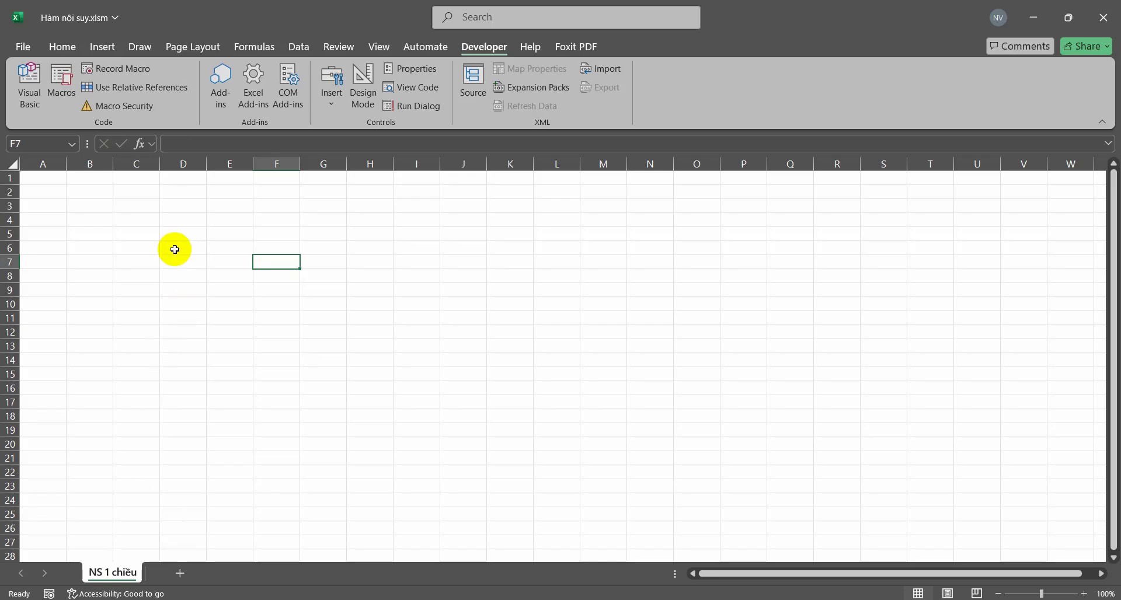
Enter the known points 1 and 10 in D4:D5, and 5 and 20 in F4:F5
{"action": "left_click", "coordinate": [188, 222]}
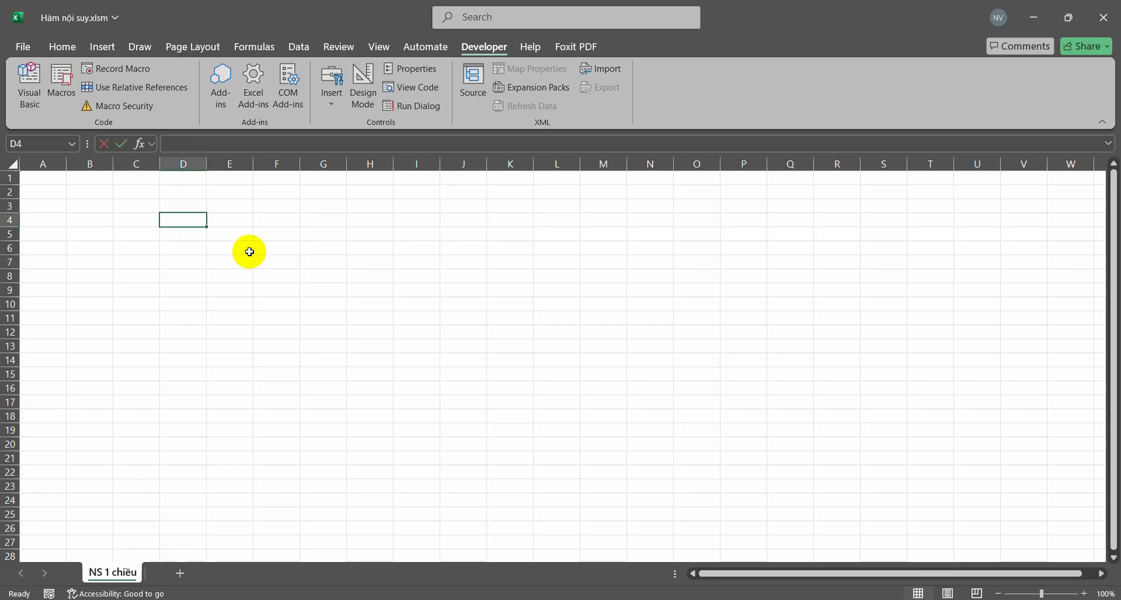
{"action": "type", "text": "1"}
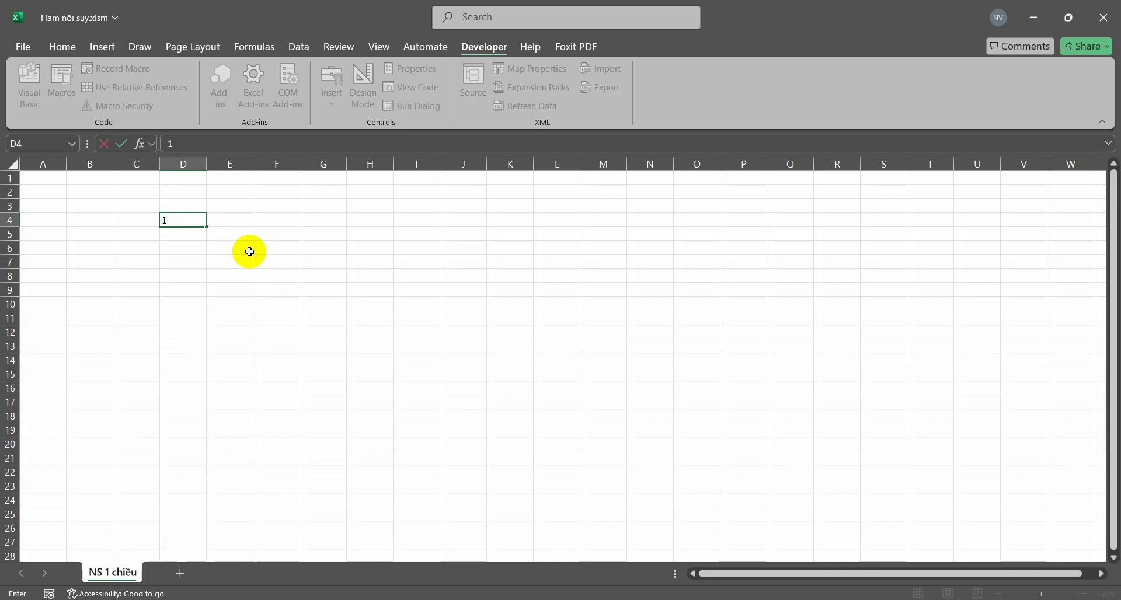
{"action": "key", "text": "Return"}
{"action": "type", "text": "10"}
{"action": "key", "text": "Tab"}
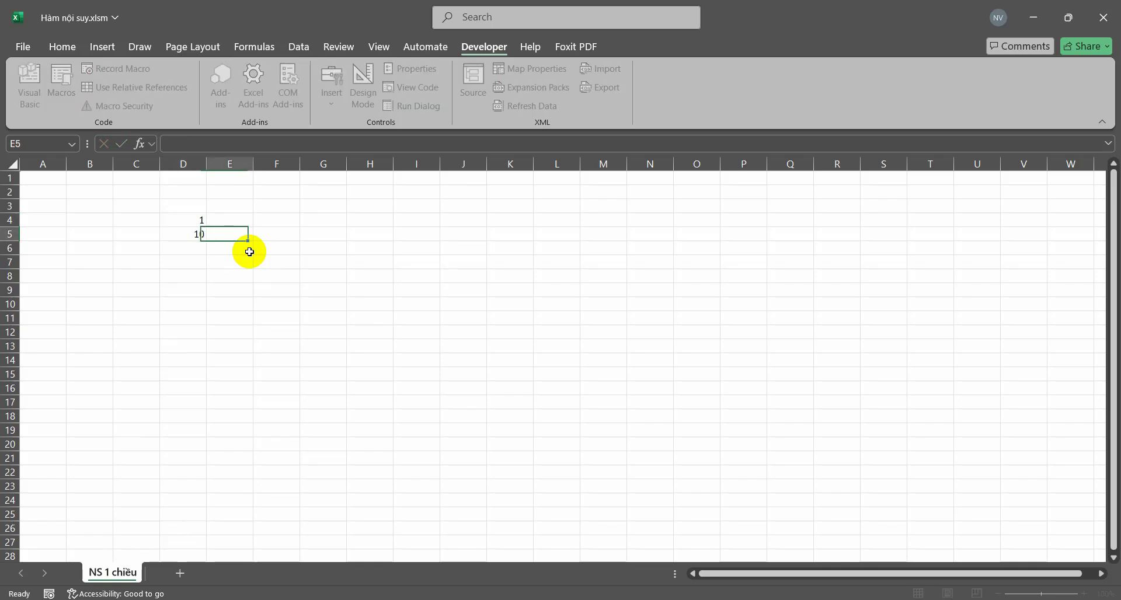
{"action": "key", "text": "Up"}
{"action": "key", "text": "Right"}
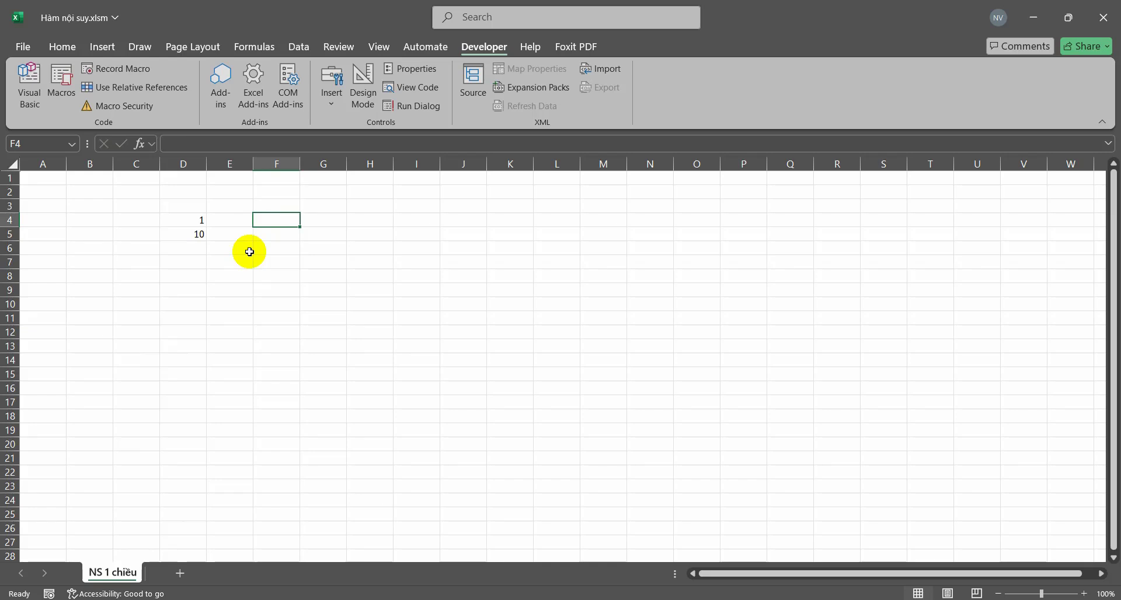
{"action": "key", "text": "Left"}
{"action": "key", "text": "Right"}
{"action": "type", "text": "5"}
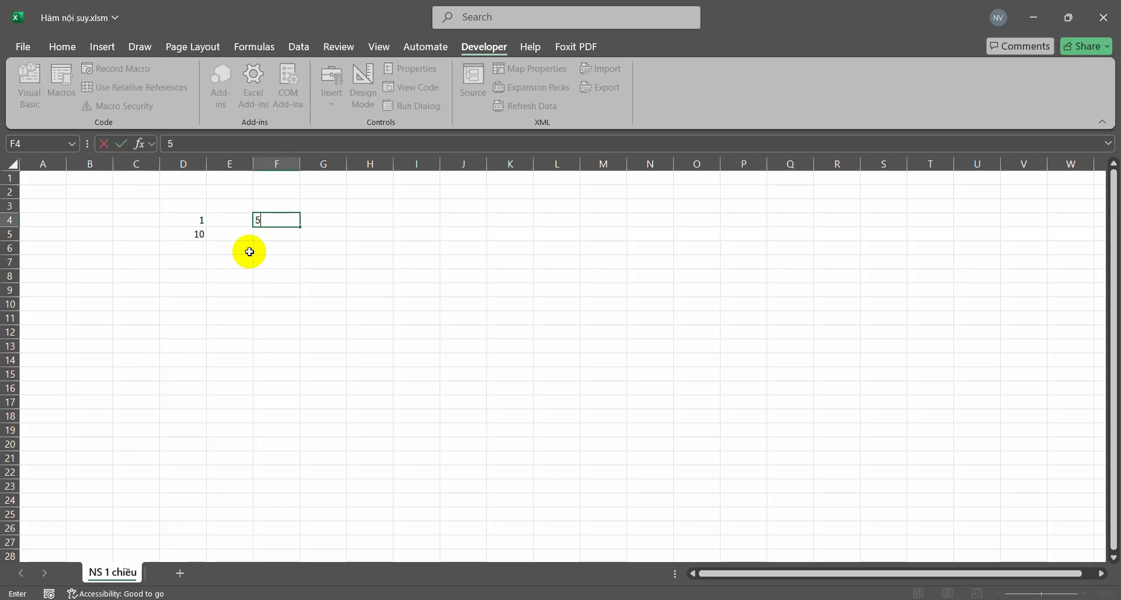
{"action": "key", "text": "Return"}
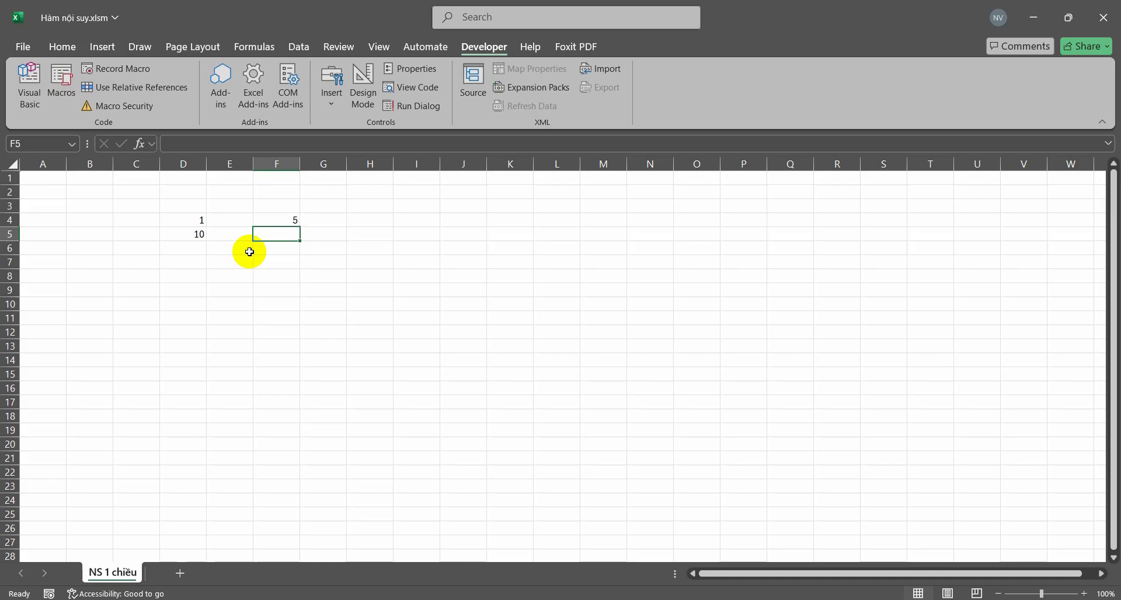
{"action": "type", "text": "20"}
{"action": "key", "text": "Return"}
Center-align the contents of every cell on the sheet
{"action": "left_click", "coordinate": [187, 217]}
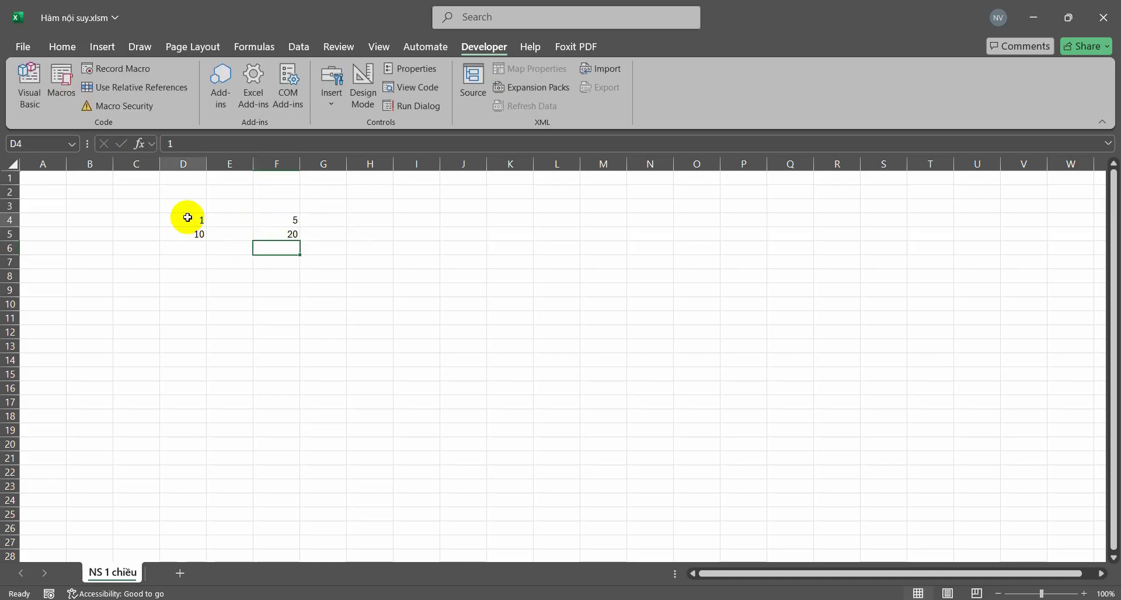
{"action": "left_click_drag", "start_coordinate": [187, 217], "coordinate": [281, 233]}
{"action": "left_click", "coordinate": [12, 158]}
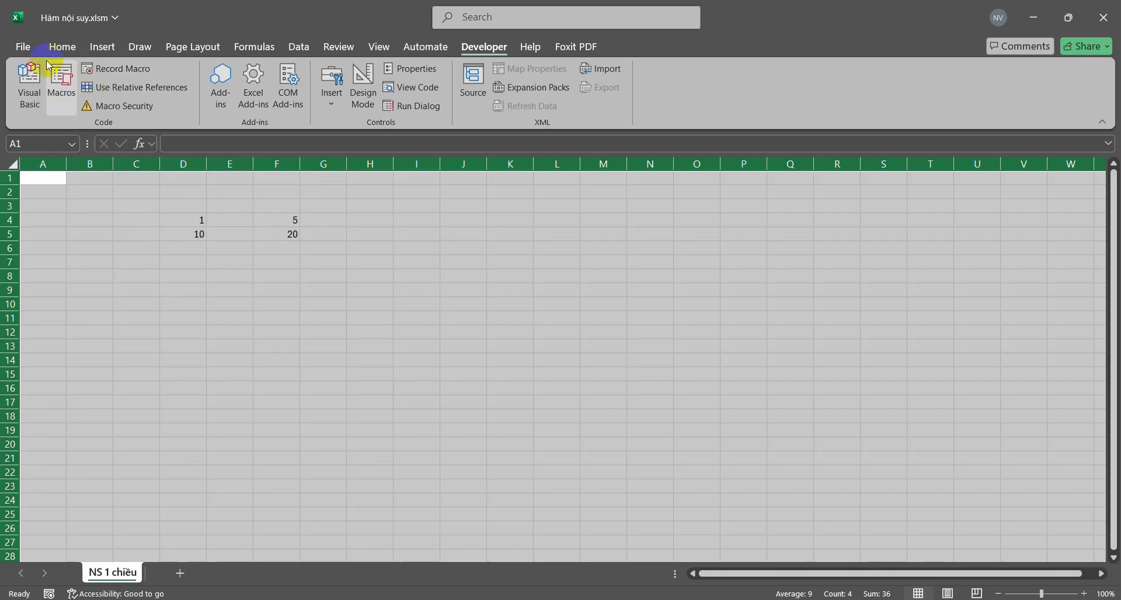
{"action": "left_click", "coordinate": [61, 47]}
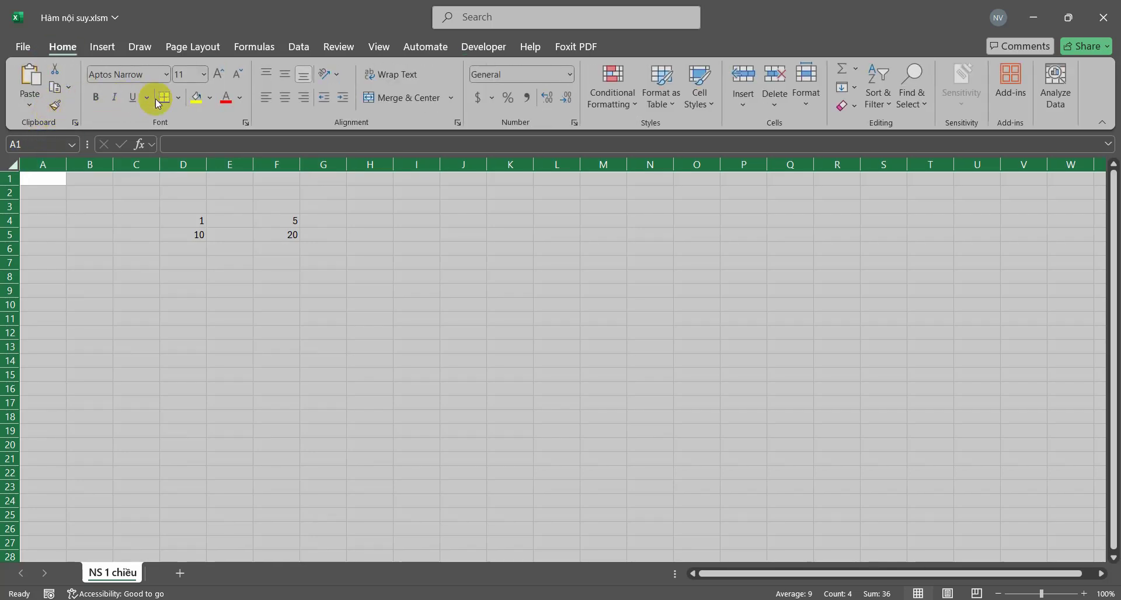
{"action": "left_click", "coordinate": [286, 78]}
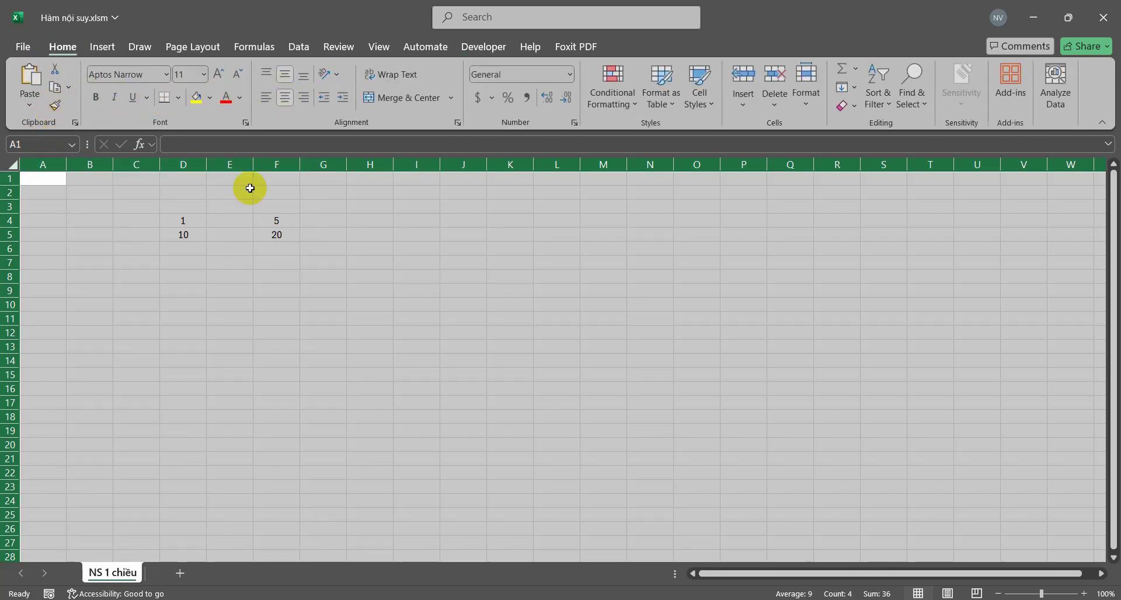
Set the input in E4 to 3, fill E5 yellow and begin its formula
{"action": "left_click", "coordinate": [238, 221]}
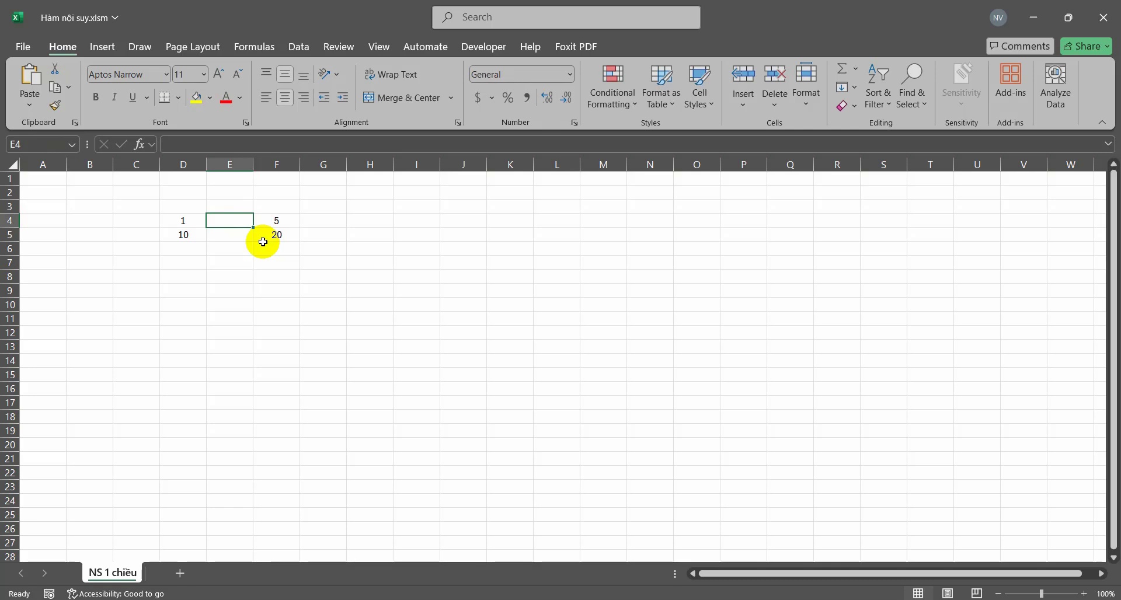
{"action": "type", "text": "5"}
{"action": "key", "text": "Return"}
{"action": "left_click", "coordinate": [234, 221]}
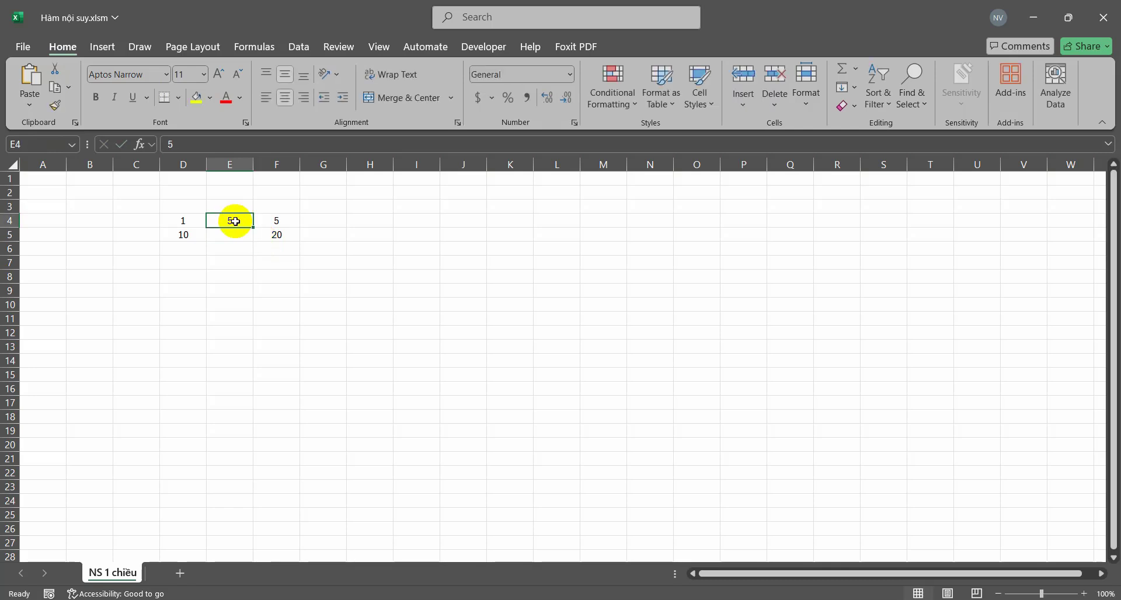
{"action": "type", "text": "3"}
{"action": "key", "text": "Return"}
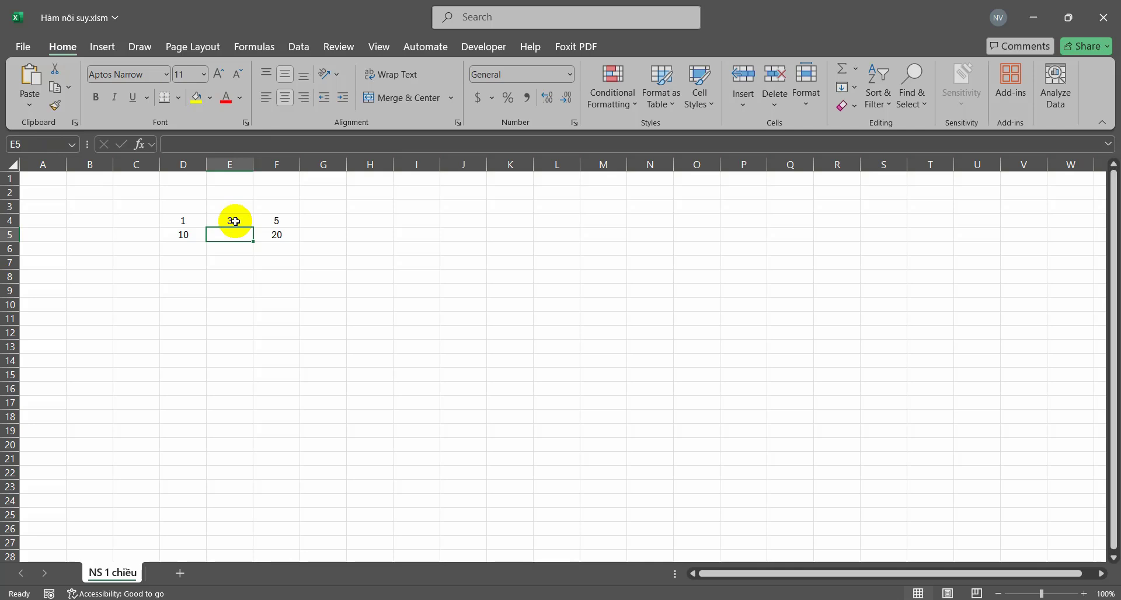
{"action": "left_click", "coordinate": [197, 98]}
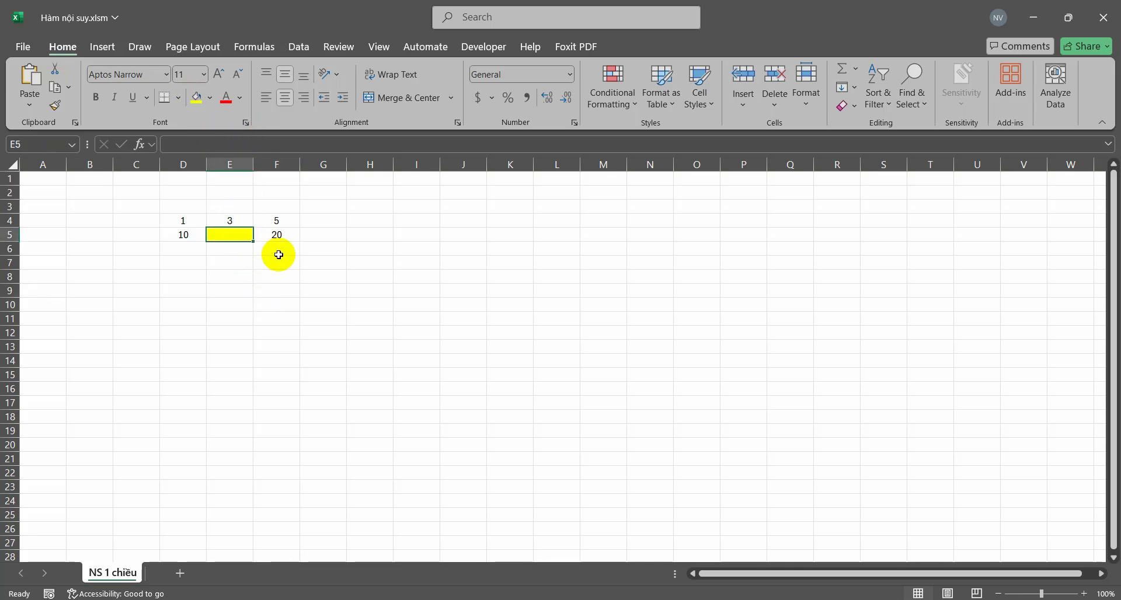
{"action": "type", "text": "=("}
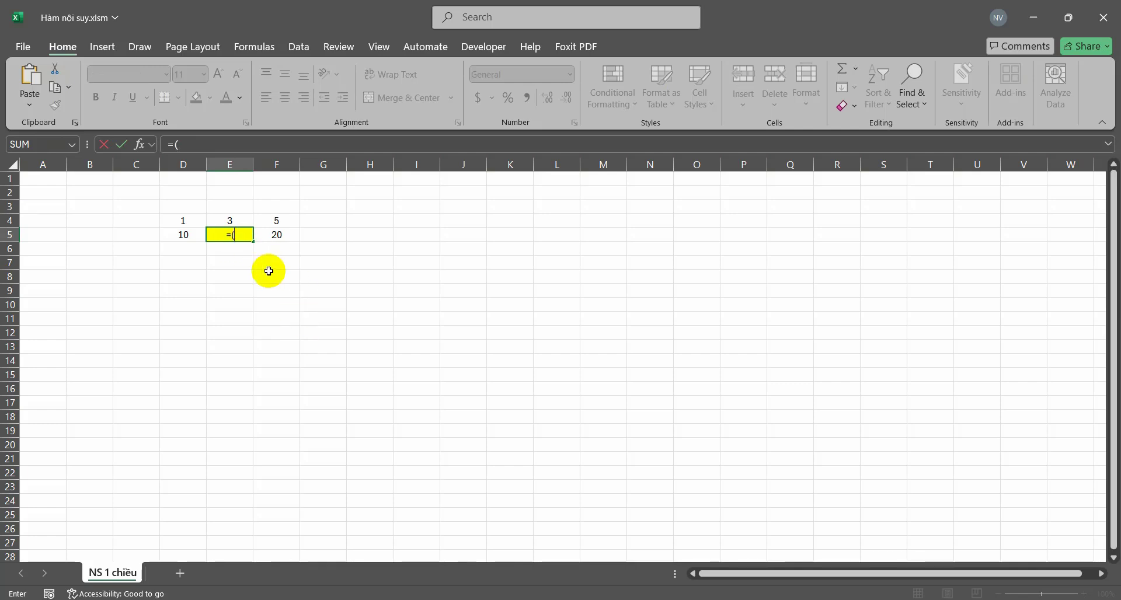
Build the formula =(F5-D5)/(F4-D4)*(E4-D4)+D5 in E5
{"action": "left_click", "coordinate": [286, 234]}
{"action": "type", "text": "-"}
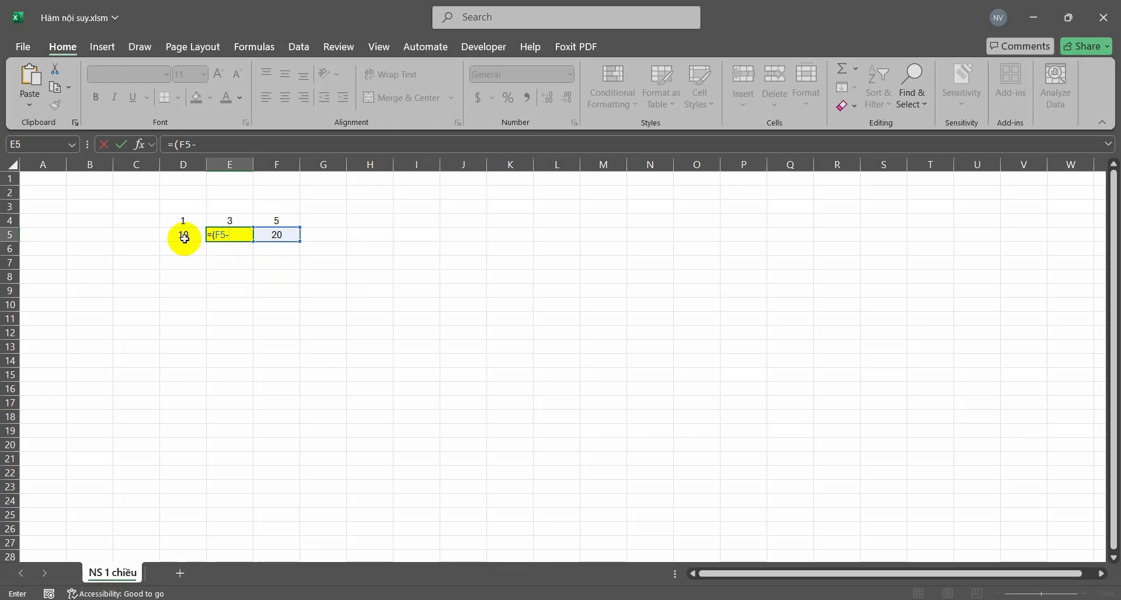
{"action": "left_click", "coordinate": [184, 238]}
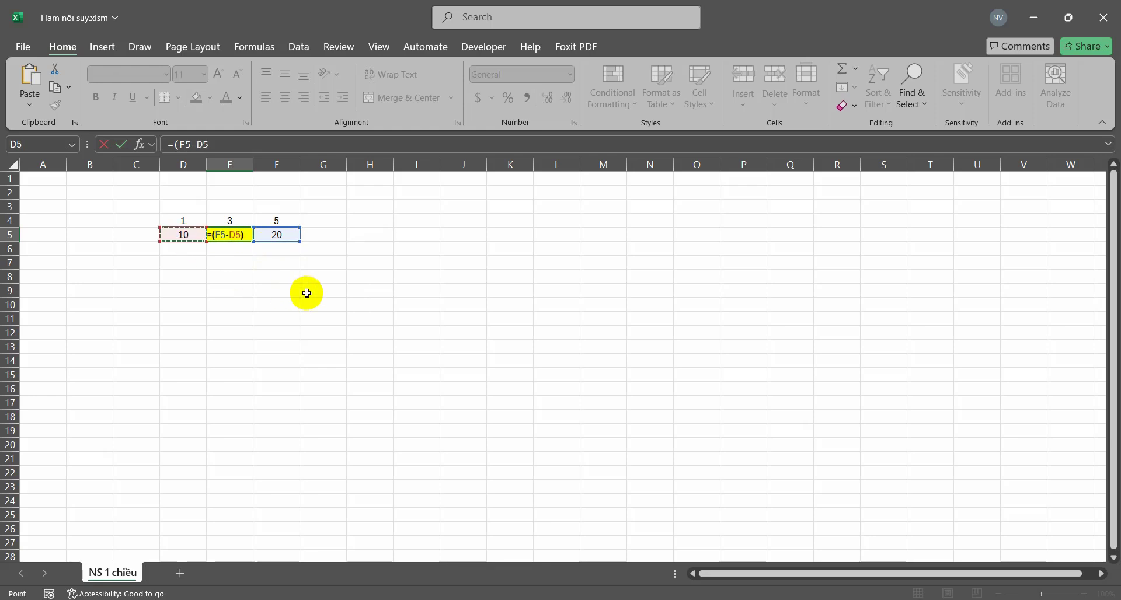
{"action": "left_click", "coordinate": [287, 220]}
{"action": "type", "text": "-"}
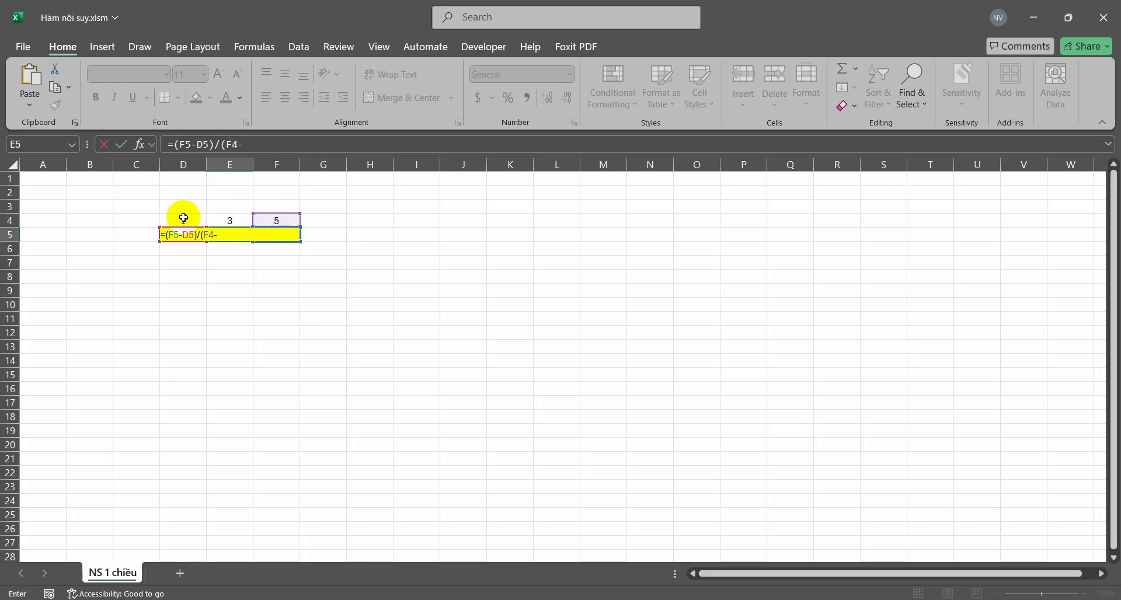
{"action": "left_click", "coordinate": [184, 218]}
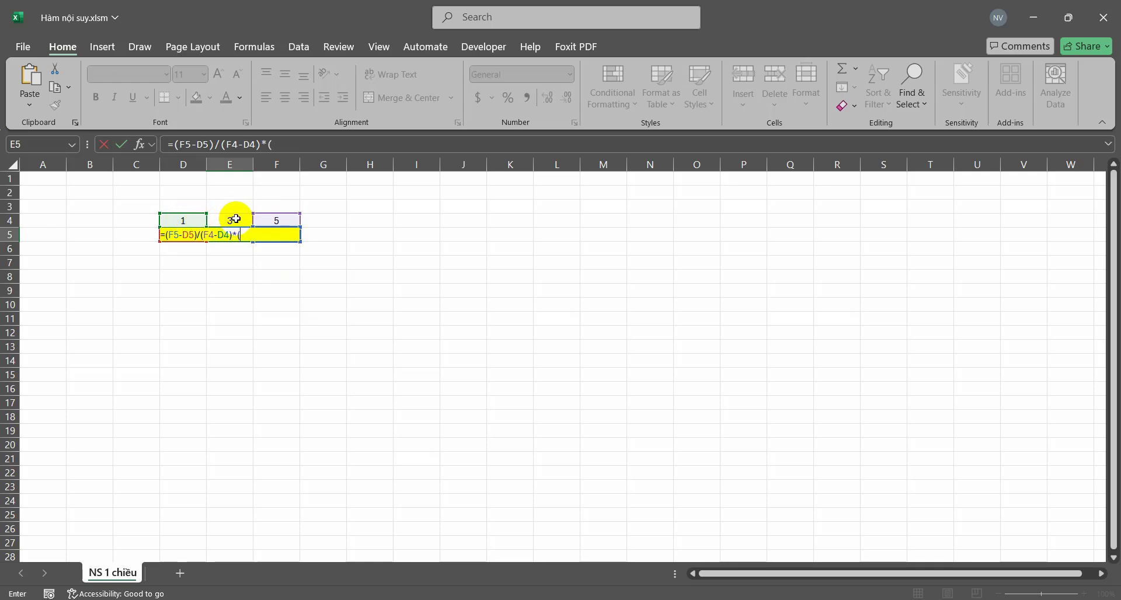
{"action": "left_click", "coordinate": [236, 219]}
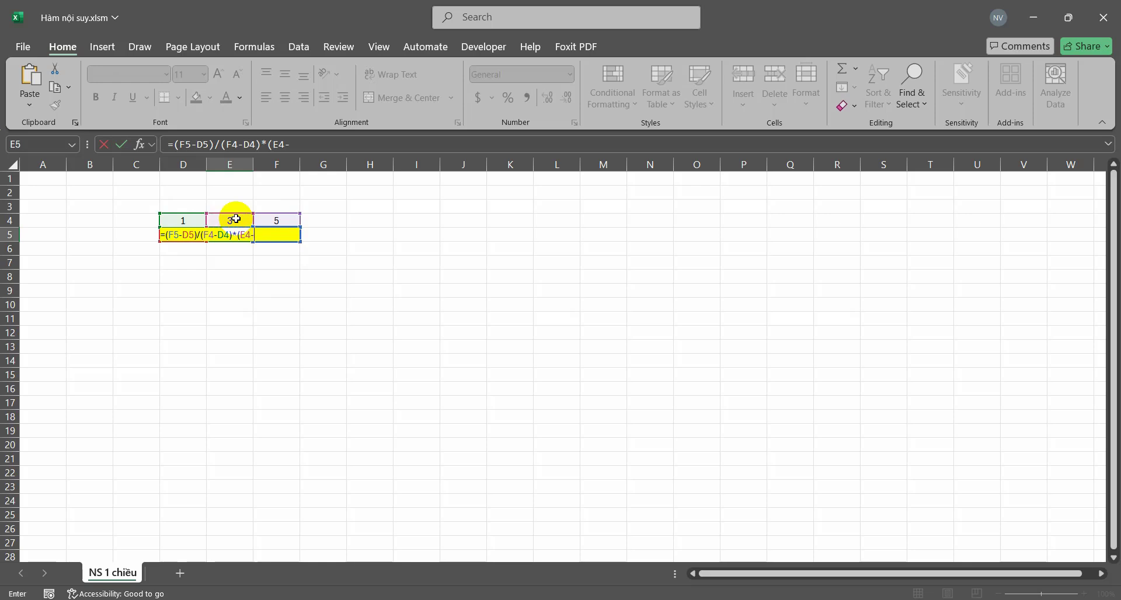
{"action": "left_click", "coordinate": [196, 221]}
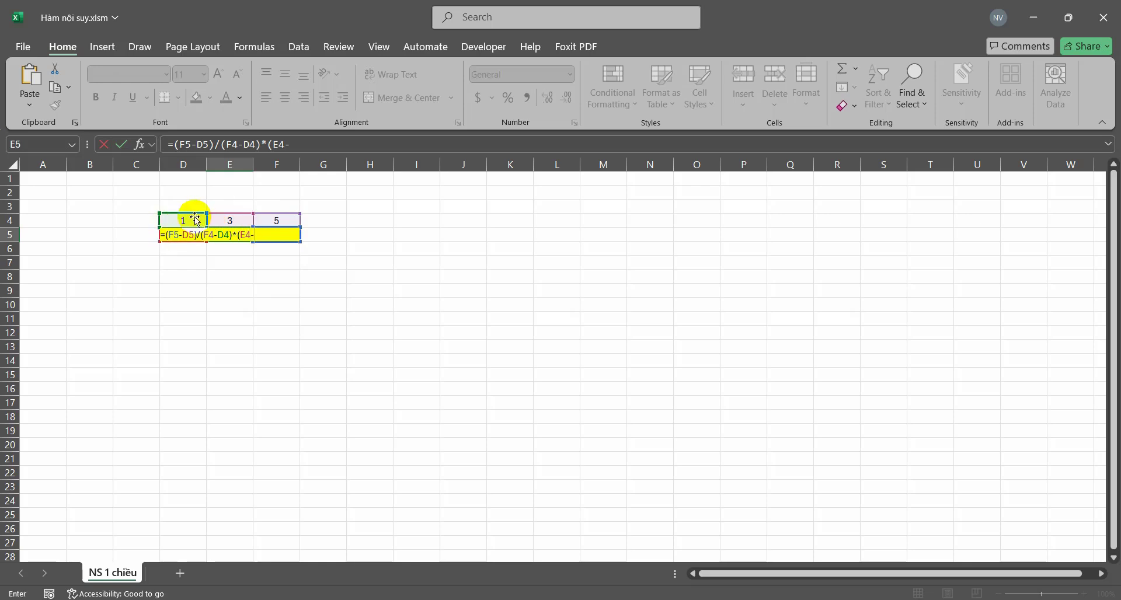
{"action": "left_click", "coordinate": [196, 221]}
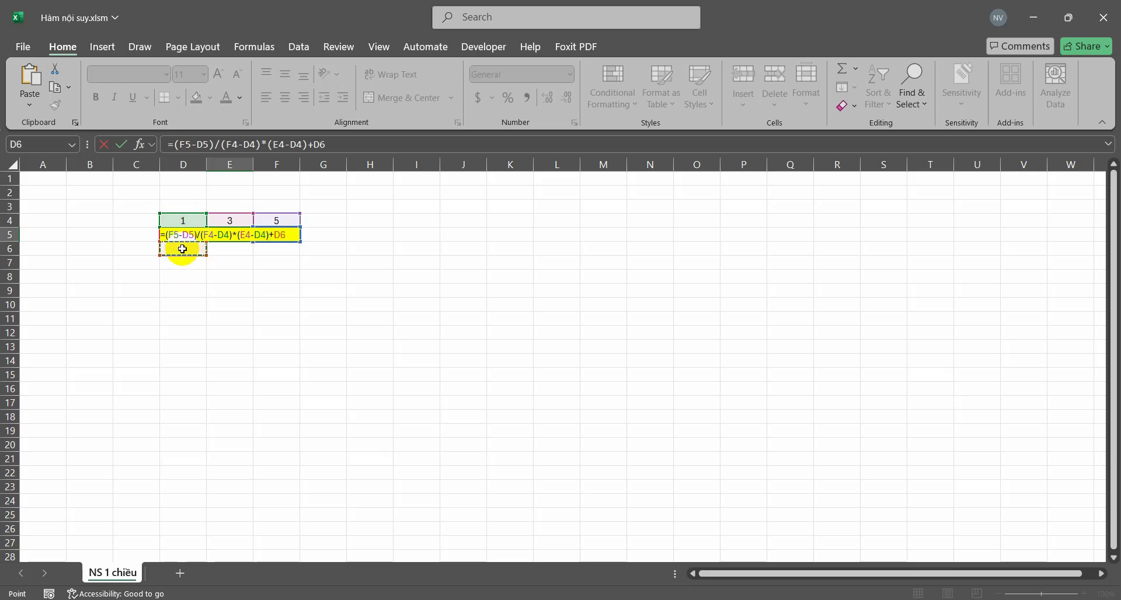
{"action": "key", "text": "Return"}
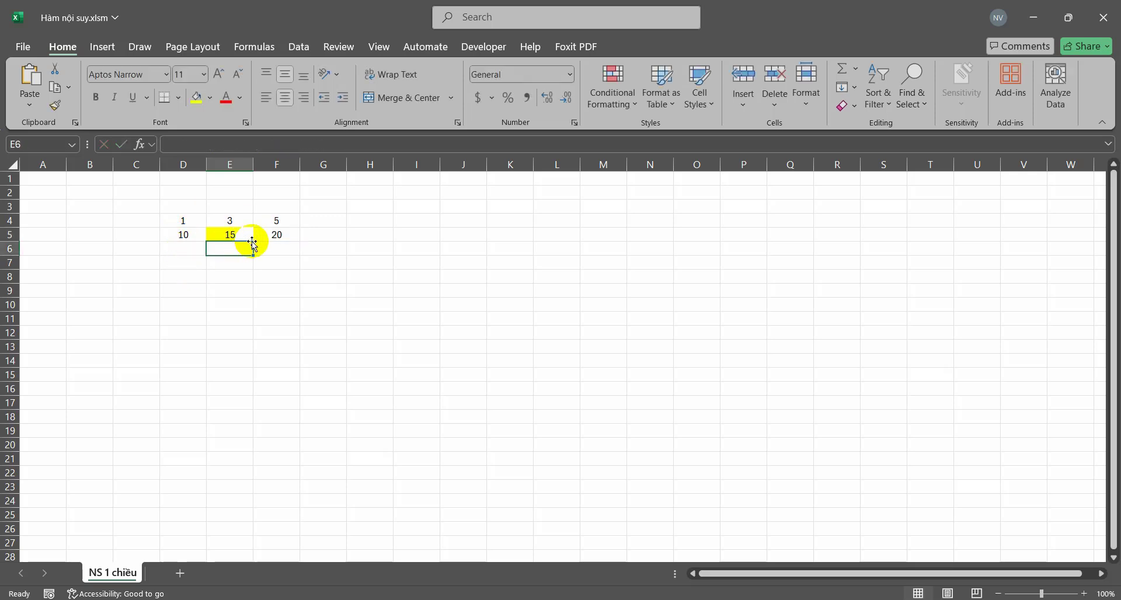
Check that E5 shows 15, then begin a new formula in E6
{"action": "left_click", "coordinate": [230, 240]}
{"action": "left_click", "coordinate": [268, 250]}
{"action": "left_click", "coordinate": [232, 241]}
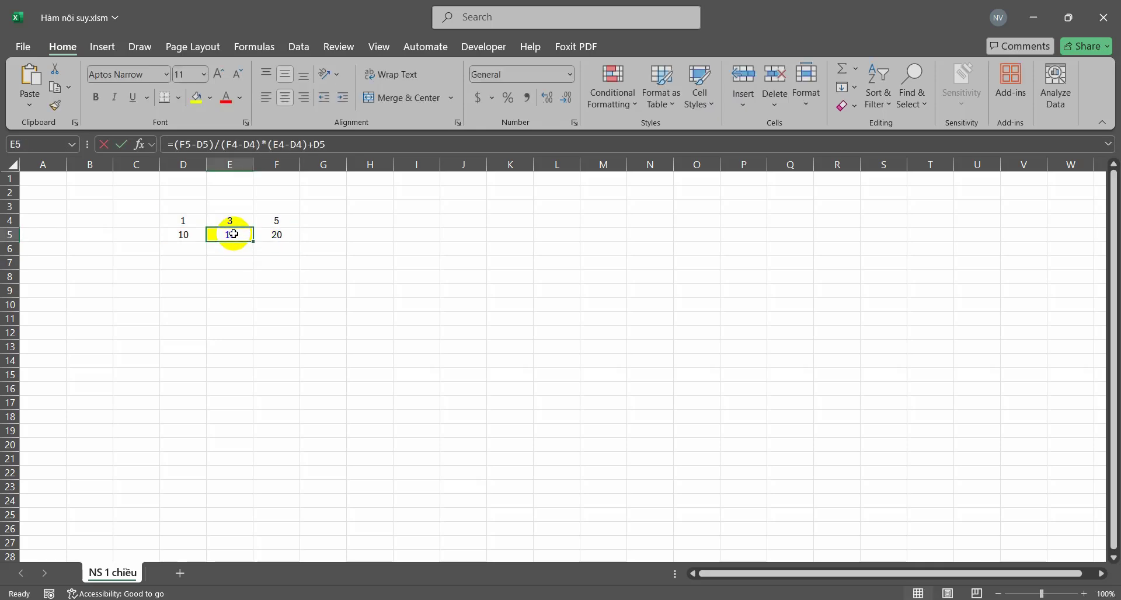
{"action": "key", "text": "Up"}
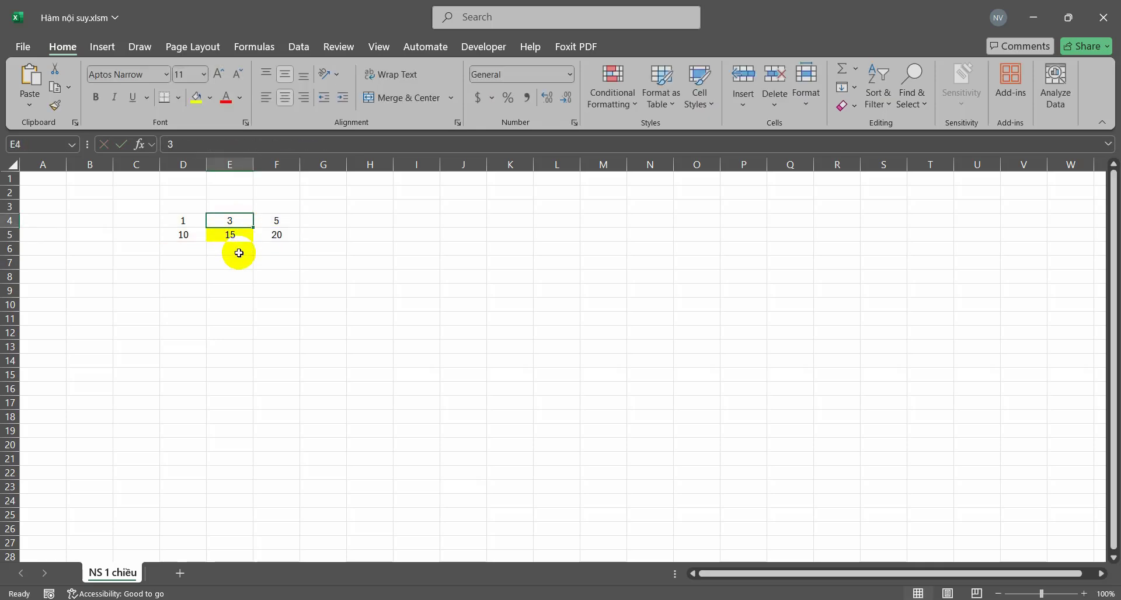
{"action": "left_click", "coordinate": [233, 249]}
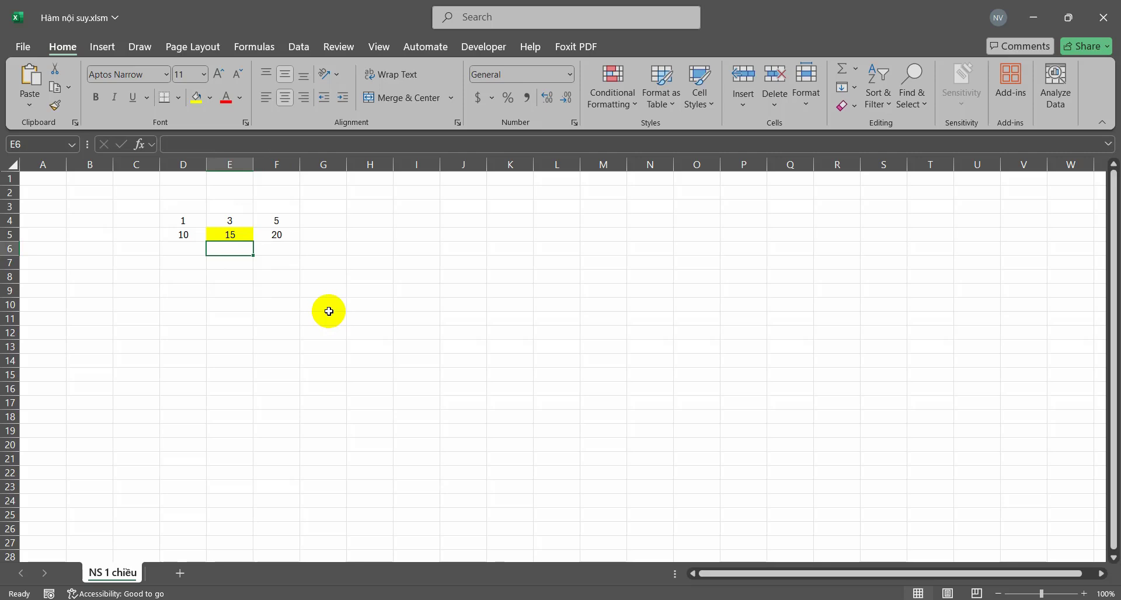
{"action": "type", "text": "="}
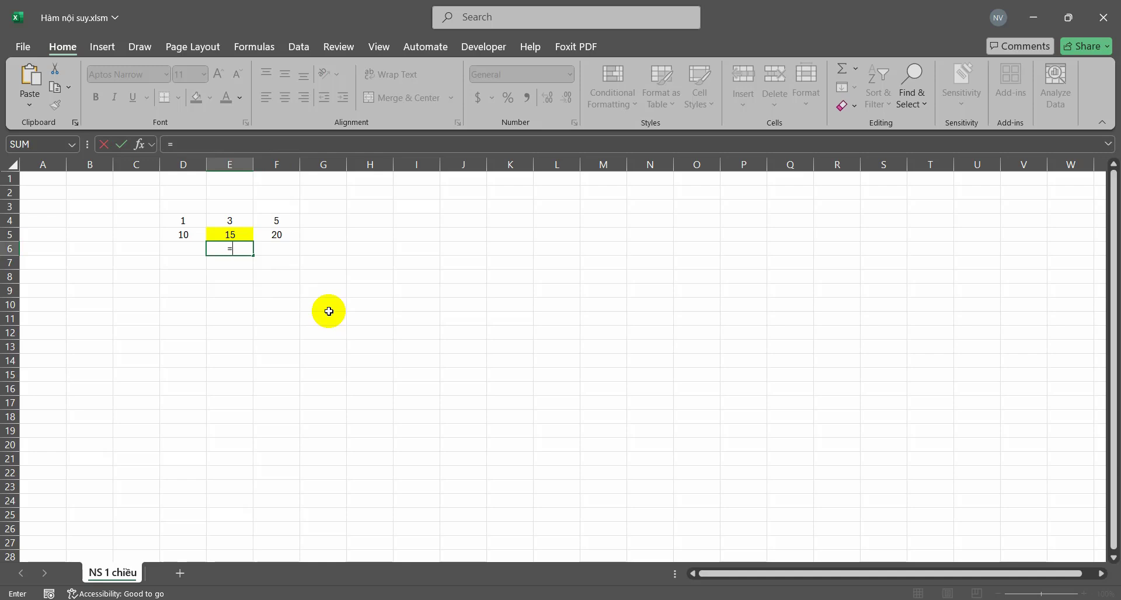
Enter =Noisuy2b(D4;D5;F4;F5;E4) in E6
{"action": "type", "text": "noi"}
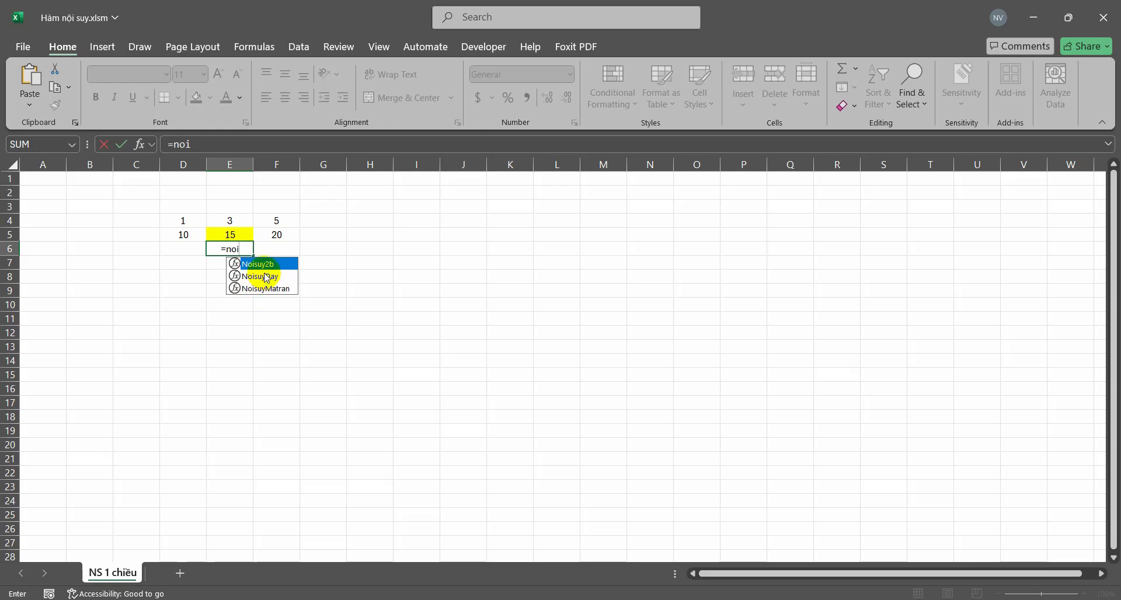
{"action": "key", "text": "Tab"}
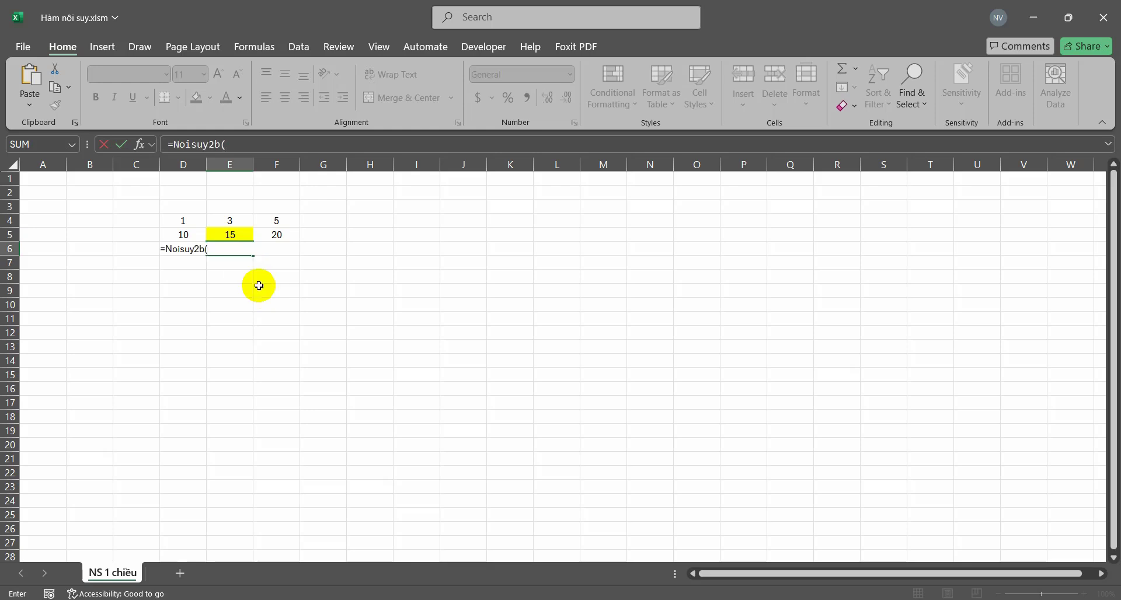
{"action": "left_click", "coordinate": [187, 219]}
{"action": "type", "text": ";"}
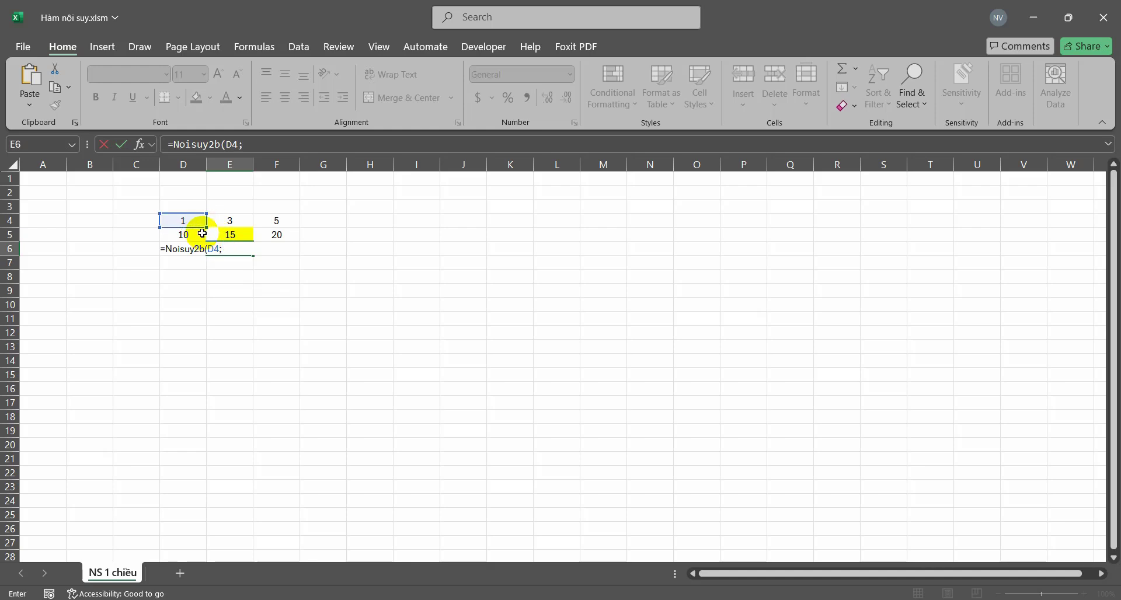
{"action": "left_click", "coordinate": [192, 234]}
{"action": "type", "text": ";"}
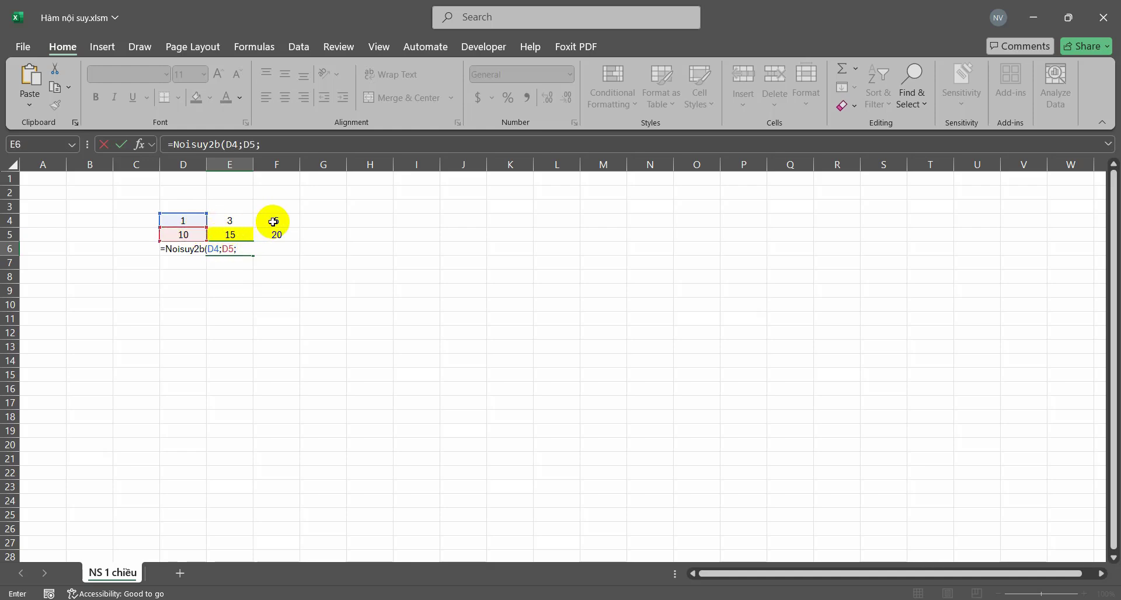
{"action": "left_click", "coordinate": [279, 220]}
{"action": "type", "text": ";"}
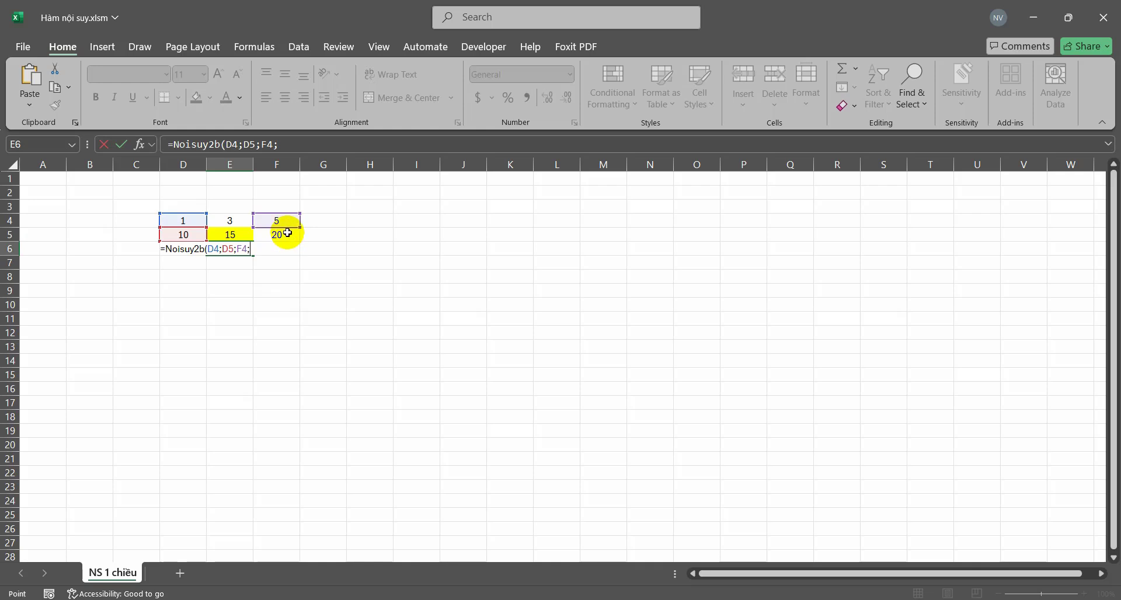
{"action": "left_click", "coordinate": [294, 236]}
{"action": "type", "text": ";"}
{"action": "left_click", "coordinate": [238, 219]}
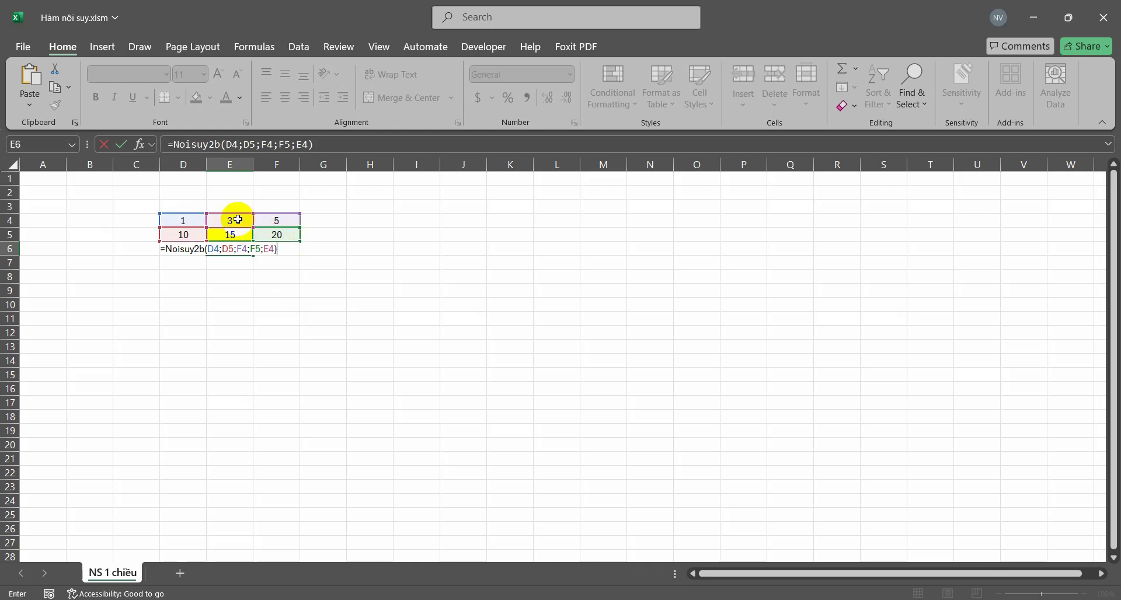
{"action": "key", "text": "Return"}
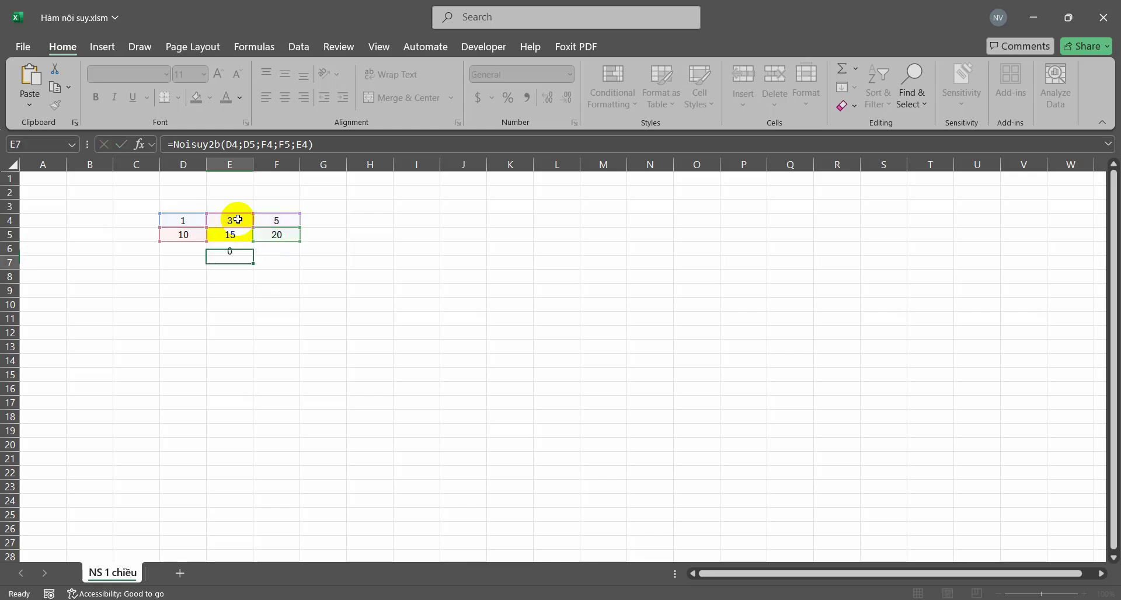
Fill E6 green and select the input cell E4
{"action": "left_click", "coordinate": [238, 247]}
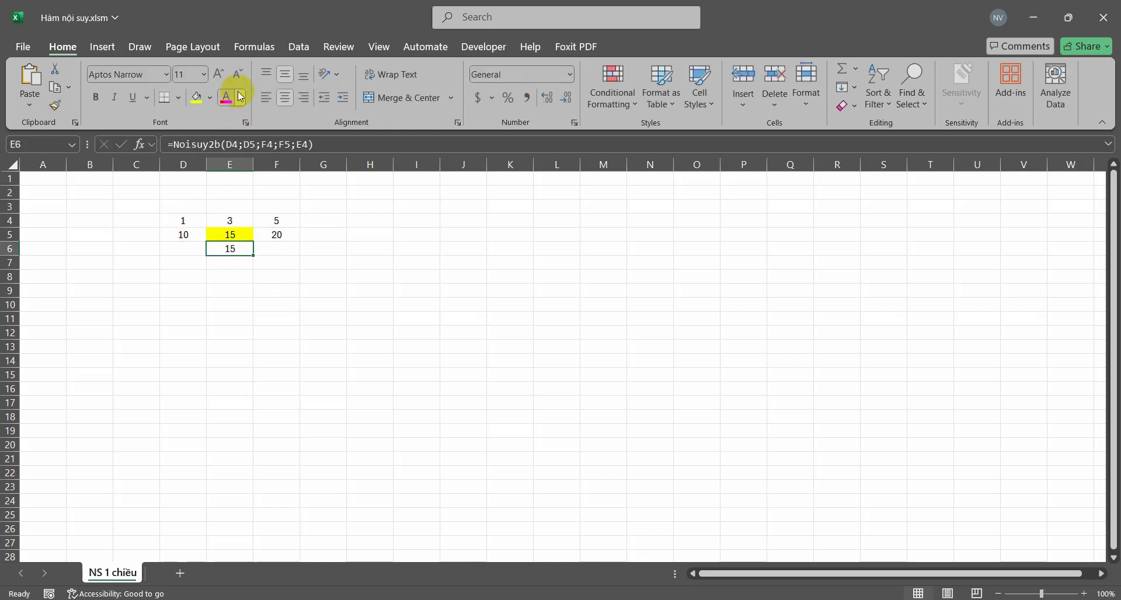
{"action": "left_click", "coordinate": [210, 97]}
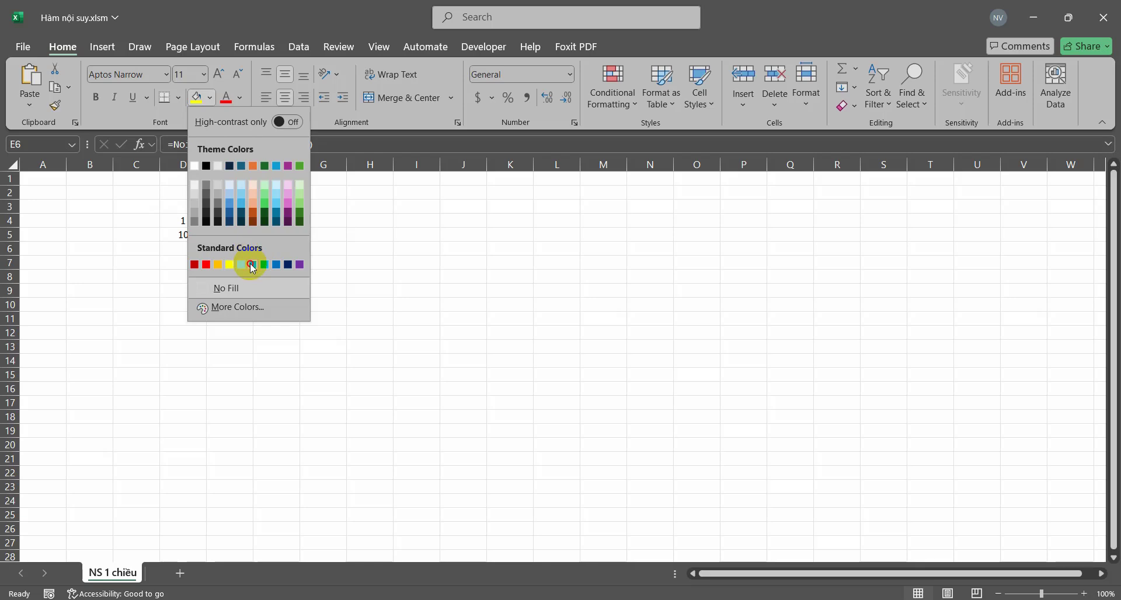
{"action": "left_click", "coordinate": [252, 265]}
{"action": "left_click", "coordinate": [330, 329]}
{"action": "left_click", "coordinate": [244, 224]}
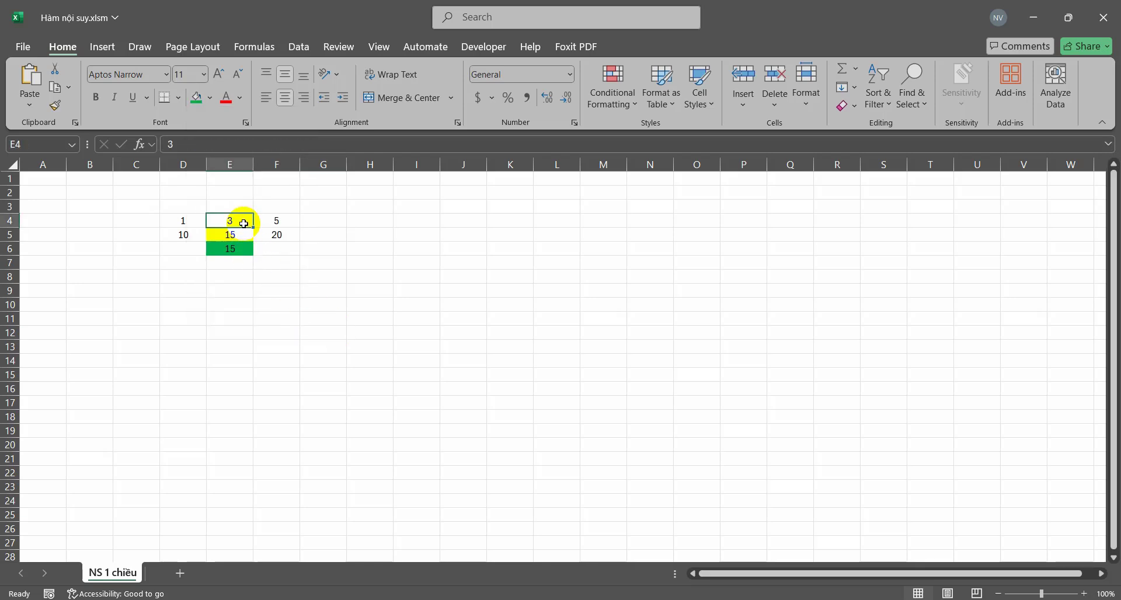
Change the input in E4 to 2,5 and inspect E5's interpolation formula
{"action": "type", "text": "2,5"}
{"action": "key", "text": "Return"}
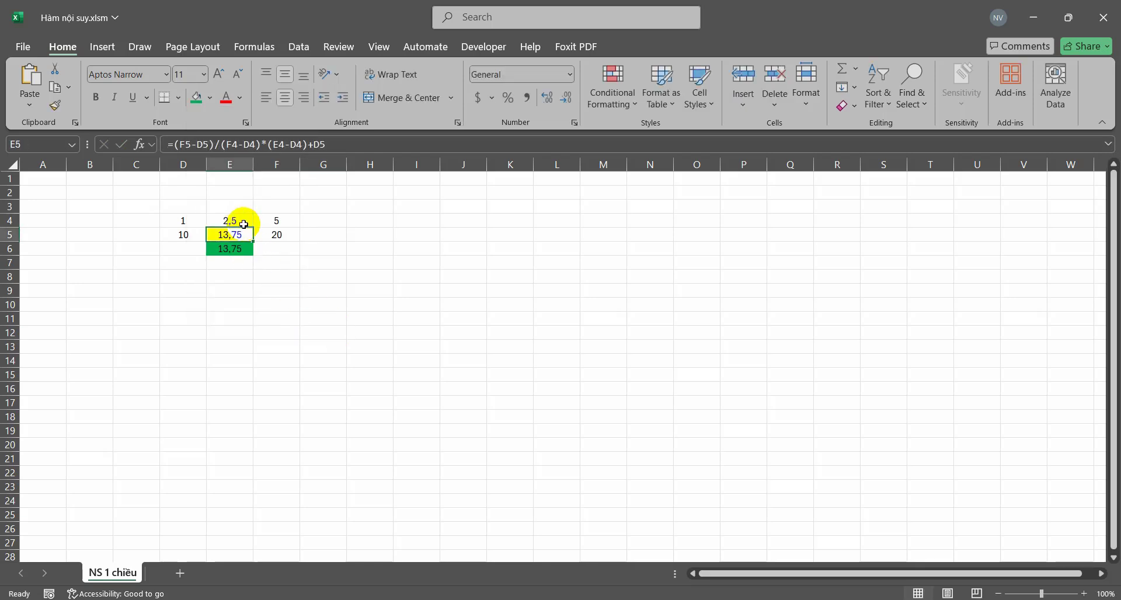
{"action": "double_click", "coordinate": [244, 224]}
{"action": "key", "text": "Return"}
{"action": "key", "text": "F2"}
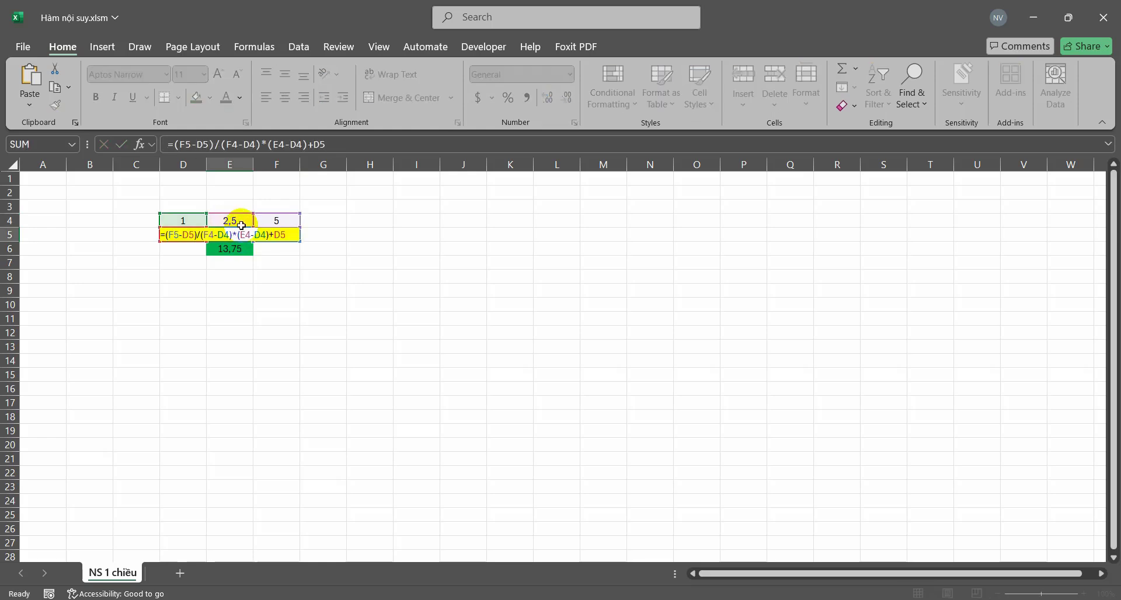
{"action": "key", "text": "Return"}
Change E4 to 4 and confirm E5 and E6 both show 17,5
{"action": "double_click", "coordinate": [241, 220]}
{"action": "key", "text": "Escape"}
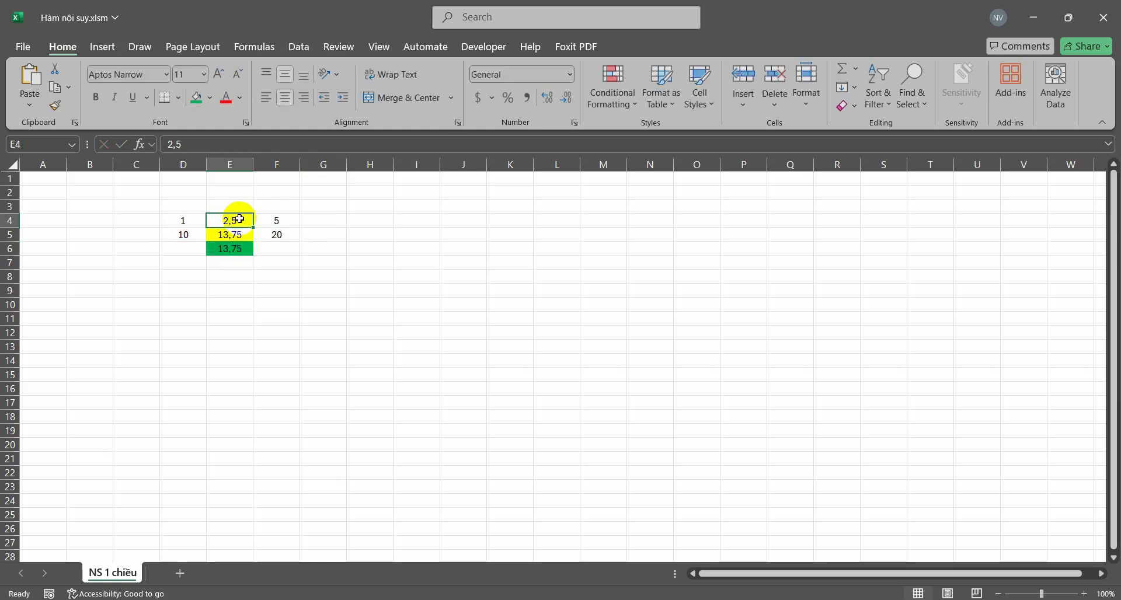
{"action": "type", "text": "4"}
{"action": "key", "text": "Return"}
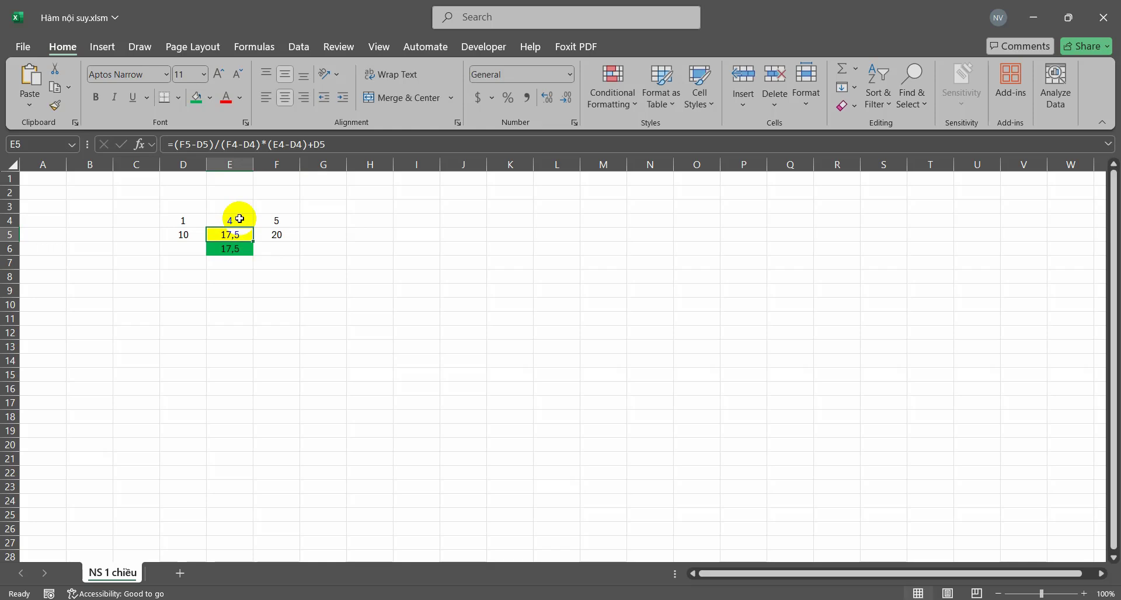
{"action": "left_click", "coordinate": [240, 219]}
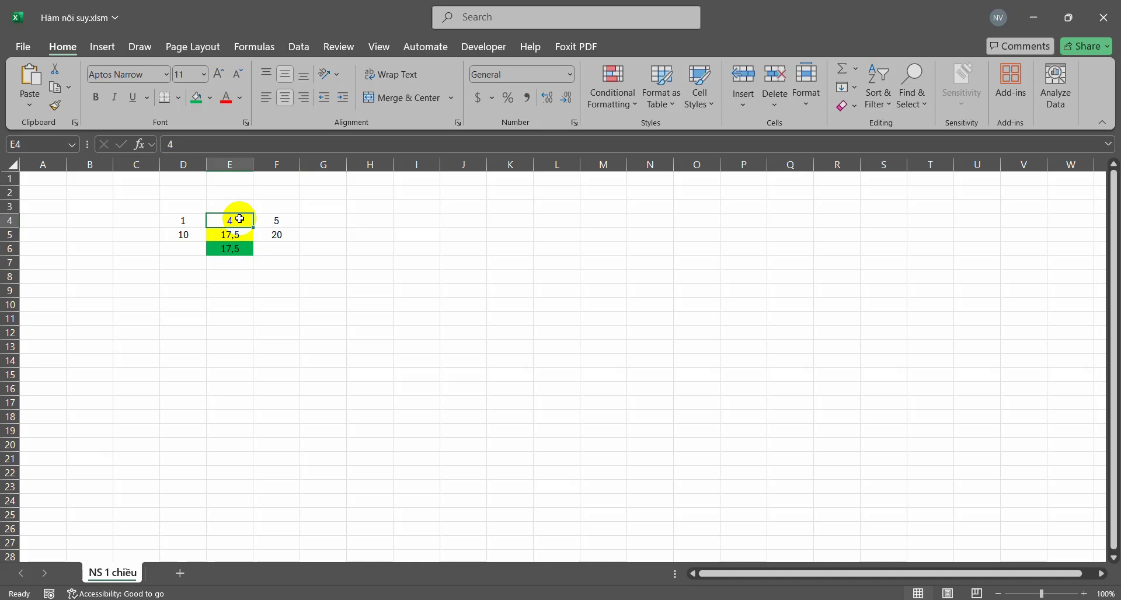
{"action": "left_click", "coordinate": [275, 263]}
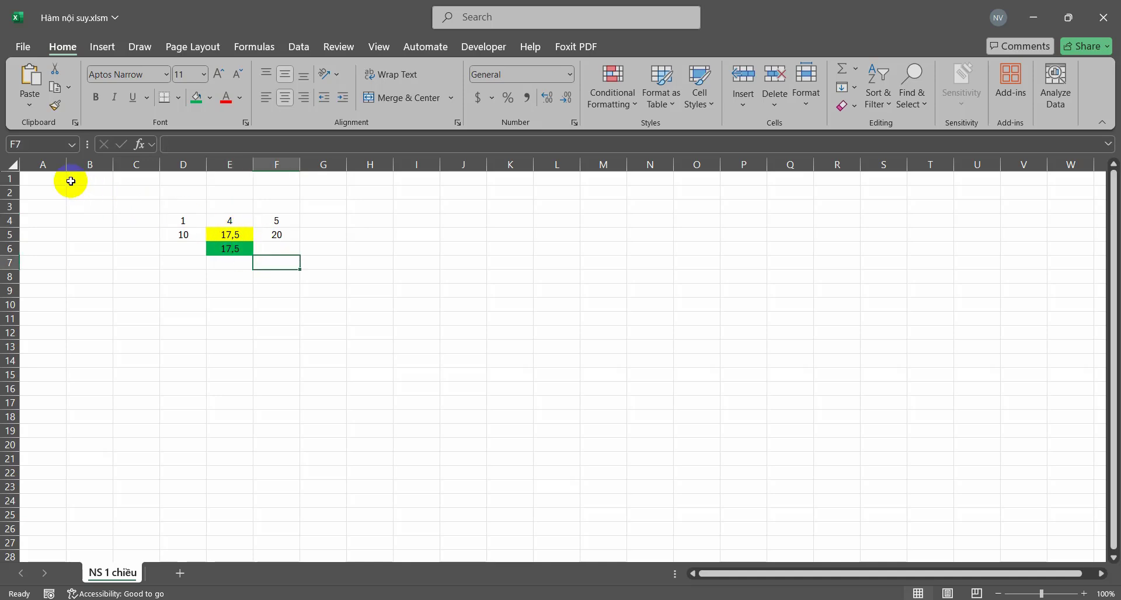
{"action": "left_click", "coordinate": [225, 231]}
{"action": "left_click", "coordinate": [238, 220]}
{"action": "left_click", "coordinate": [274, 221]}
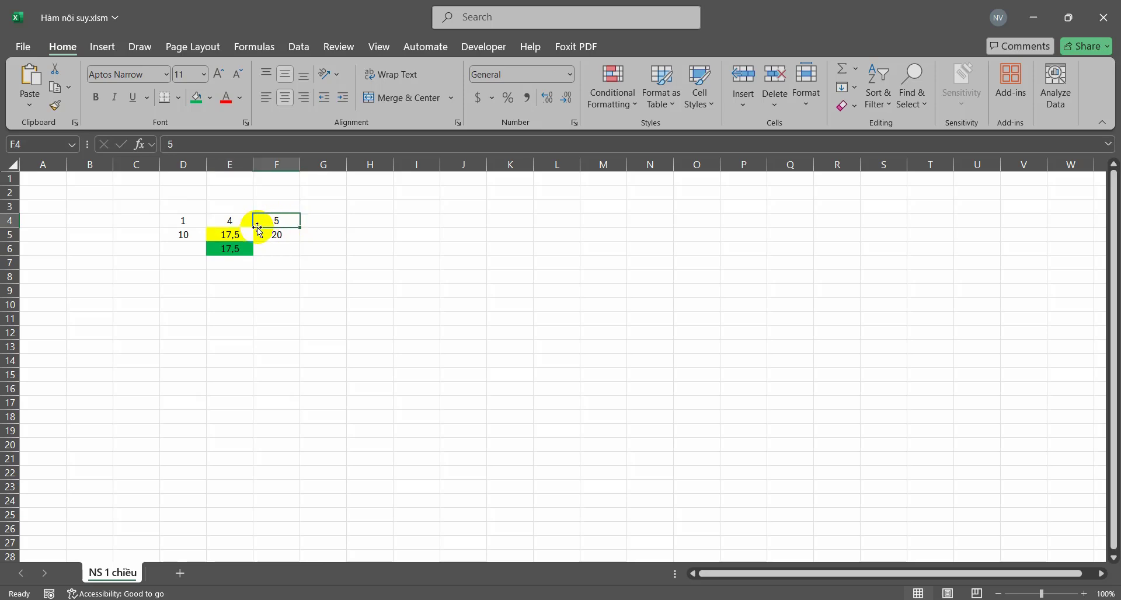
{"action": "left_click", "coordinate": [245, 235]}
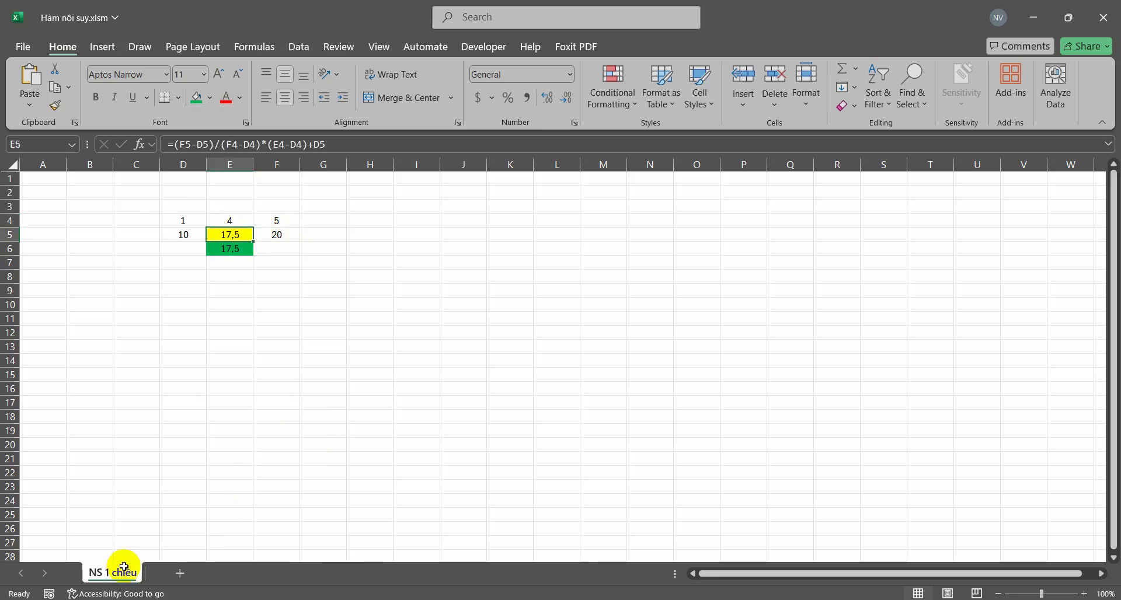
{"action": "left_click", "coordinate": [264, 415]}
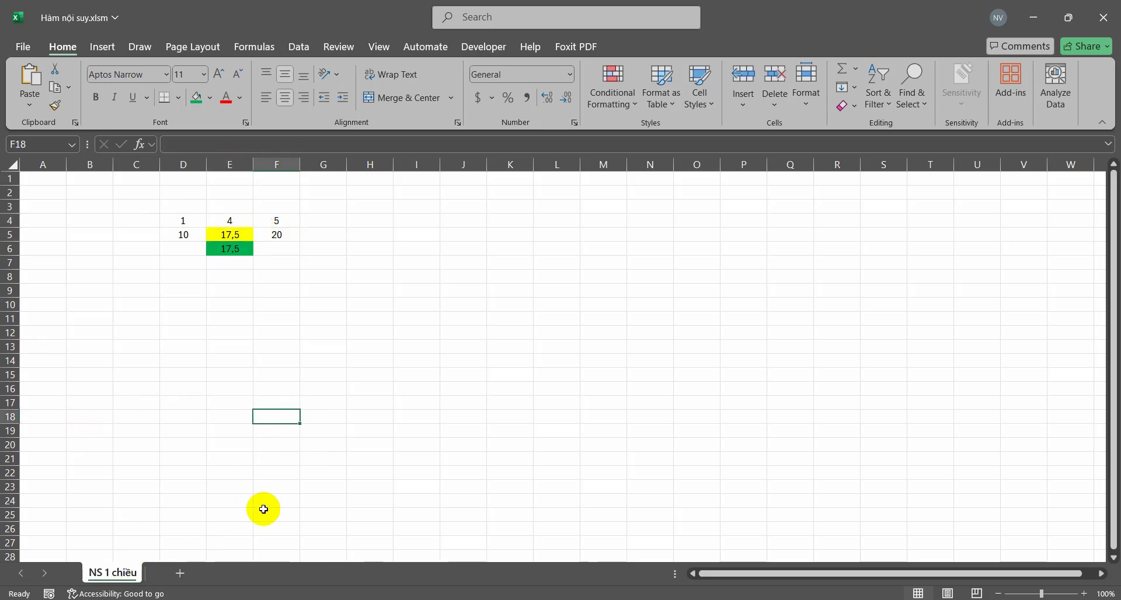
Save the workbook and copy the whole NS 1 chiều sheet
{"action": "key", "text": "ctrl+s"}
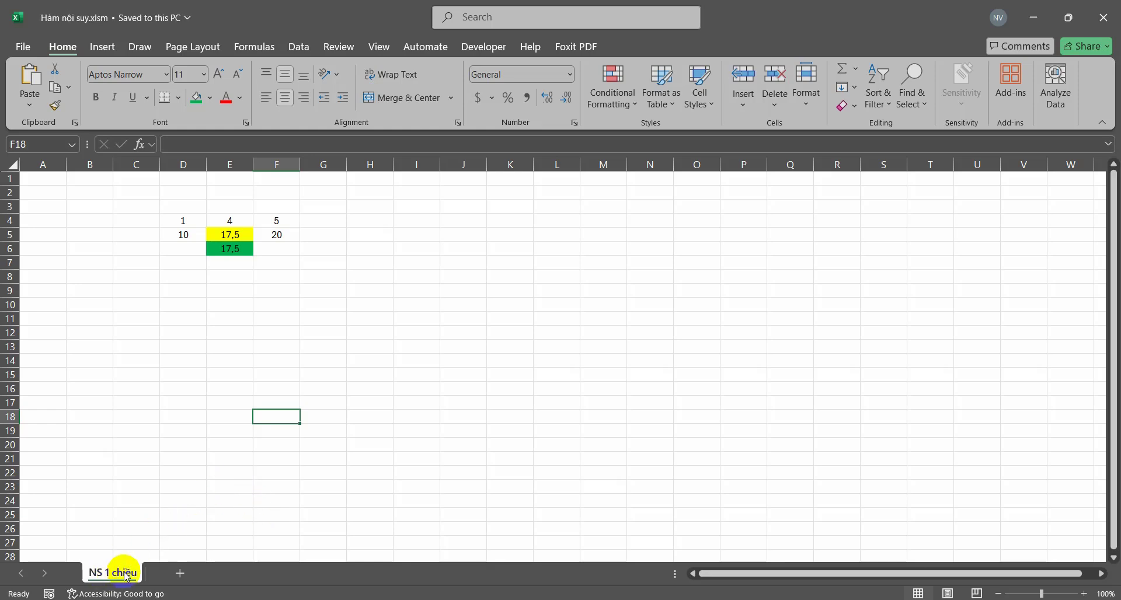
{"action": "left_click", "coordinate": [13, 164]}
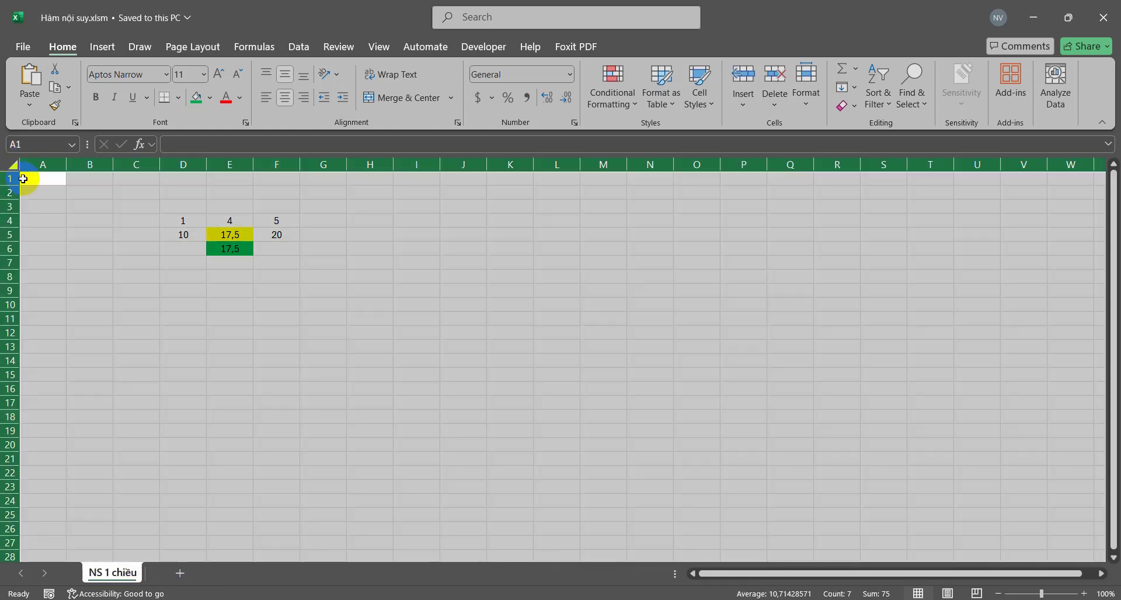
{"action": "key", "text": "ctrl+c"}
Add a new sheet and name it 'NS 1 chiều dãy'
{"action": "left_click", "coordinate": [186, 573]}
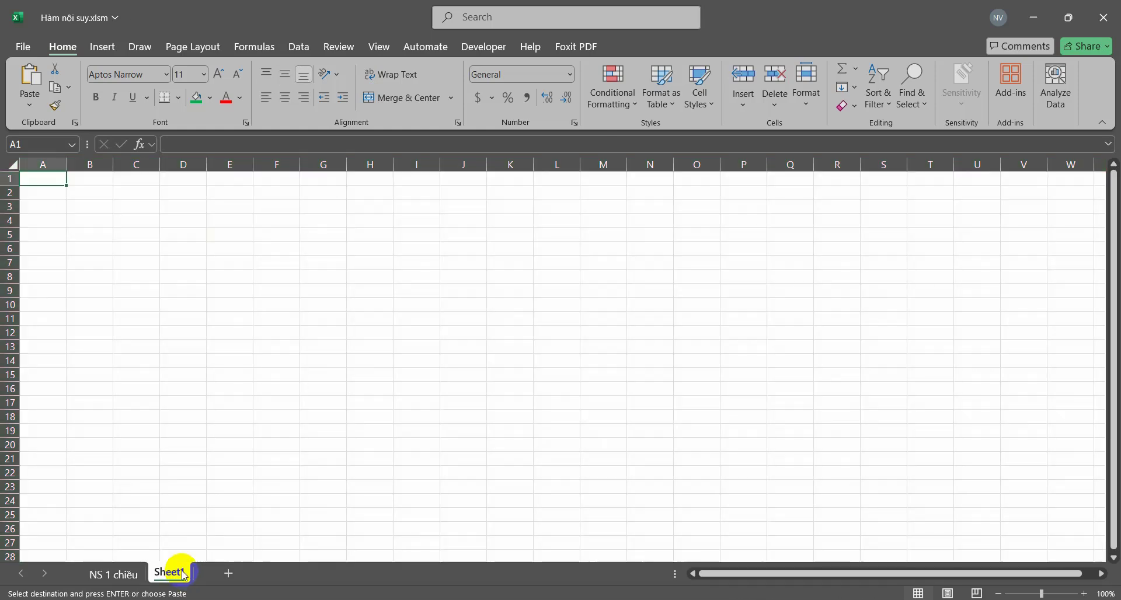
{"action": "left_click", "coordinate": [112, 574]}
{"action": "left_click", "coordinate": [169, 573]}
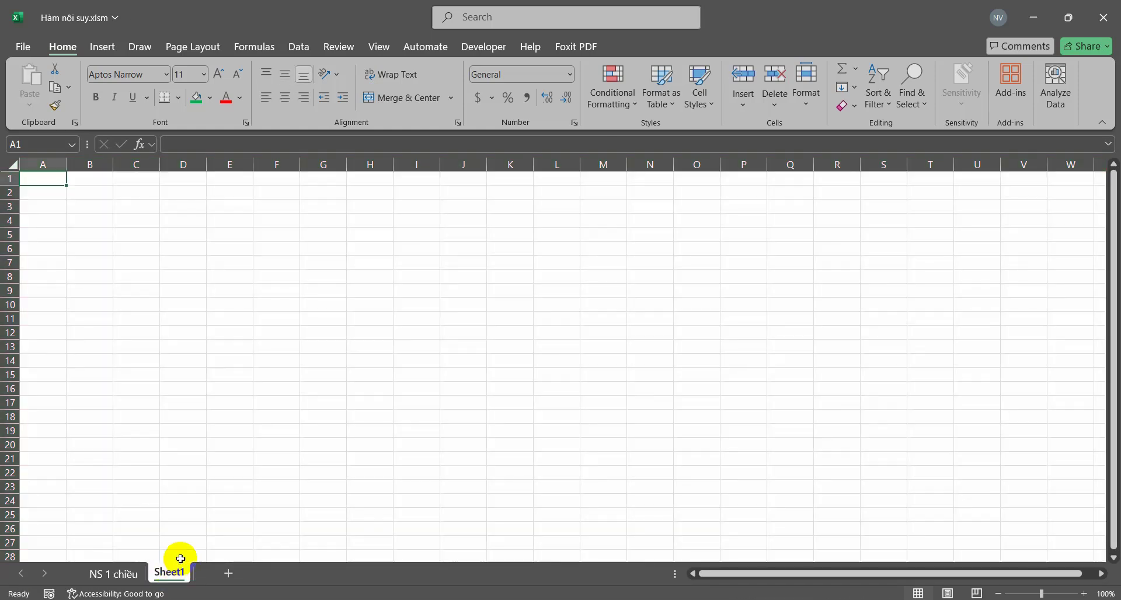
{"action": "left_click", "coordinate": [169, 396]}
{"action": "double_click", "coordinate": [168, 573]}
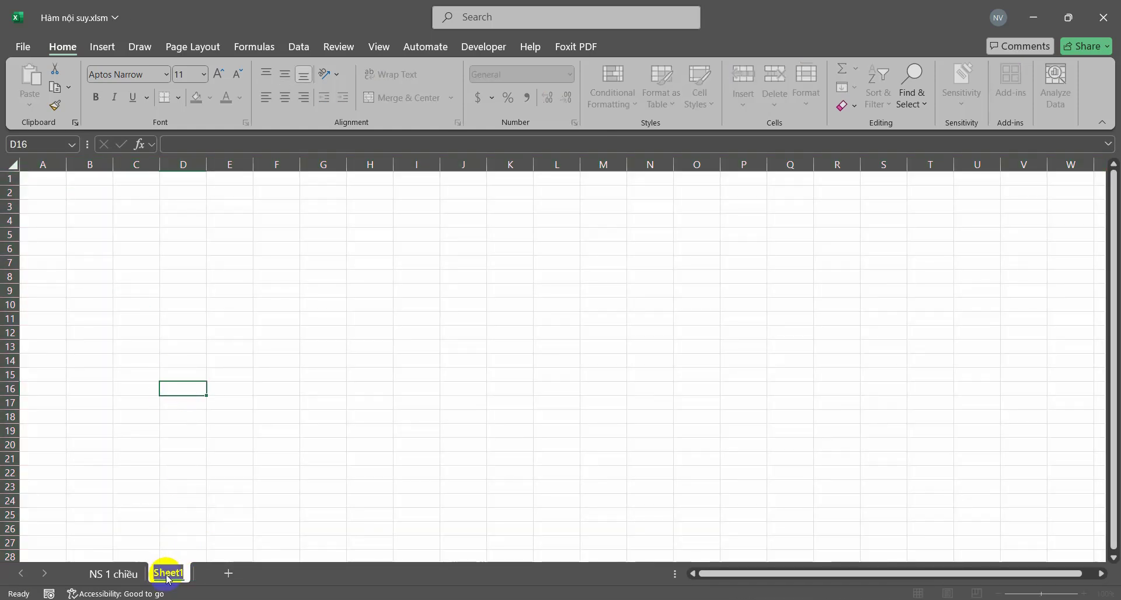
{"action": "type", "text": "NS 1 chiều d"}
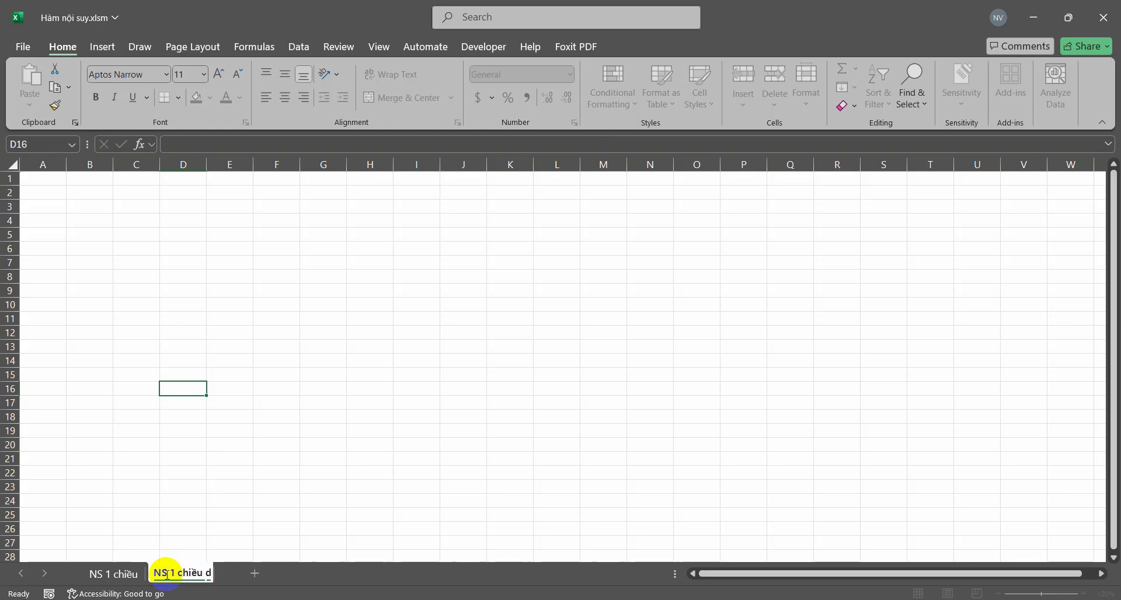
{"action": "type", "text": "ây"}
{"action": "key", "text": "Return"}
{"action": "left_click", "coordinate": [585, 364]}
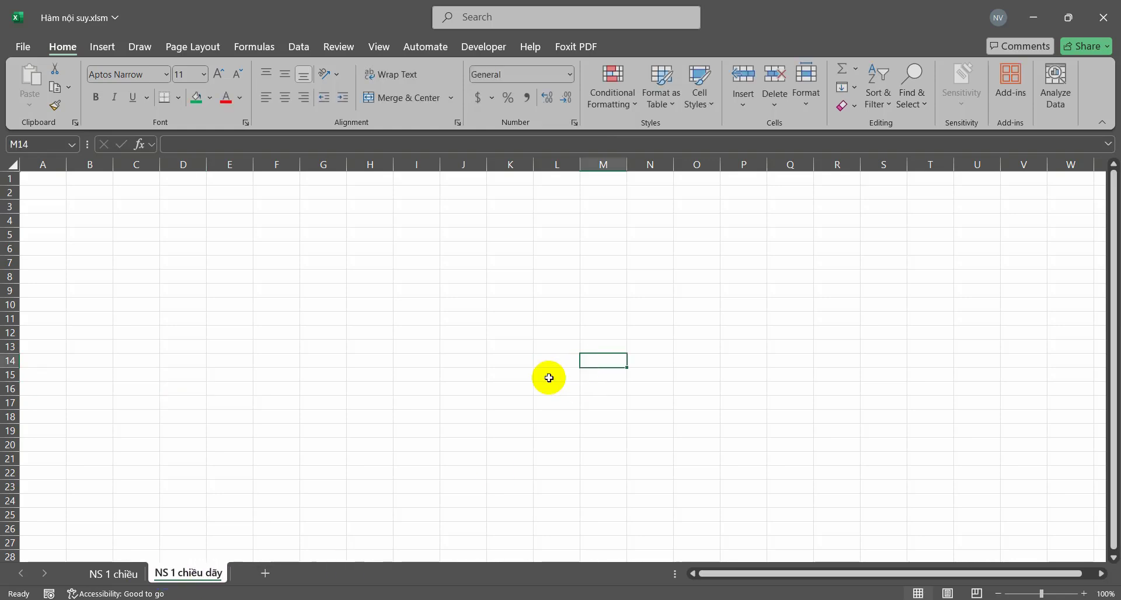
Open the 2.Bảng tính lún settlement workbook and show its PL2 sheet
{"action": "key", "text": "alt+Tab"}
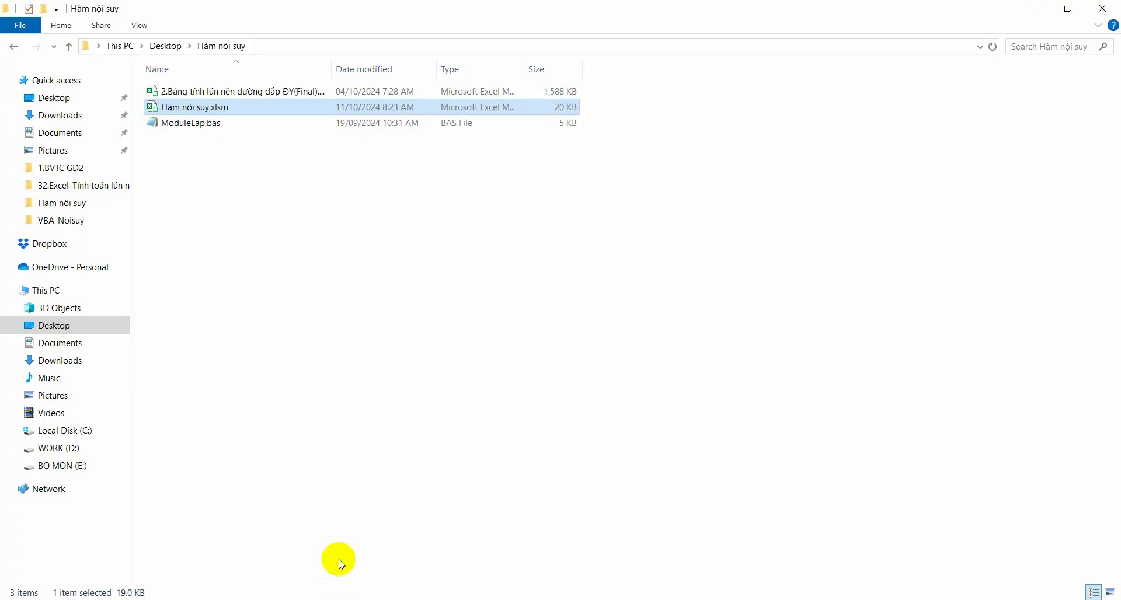
{"action": "left_click", "coordinate": [268, 92]}
{"action": "key", "text": "Return"}
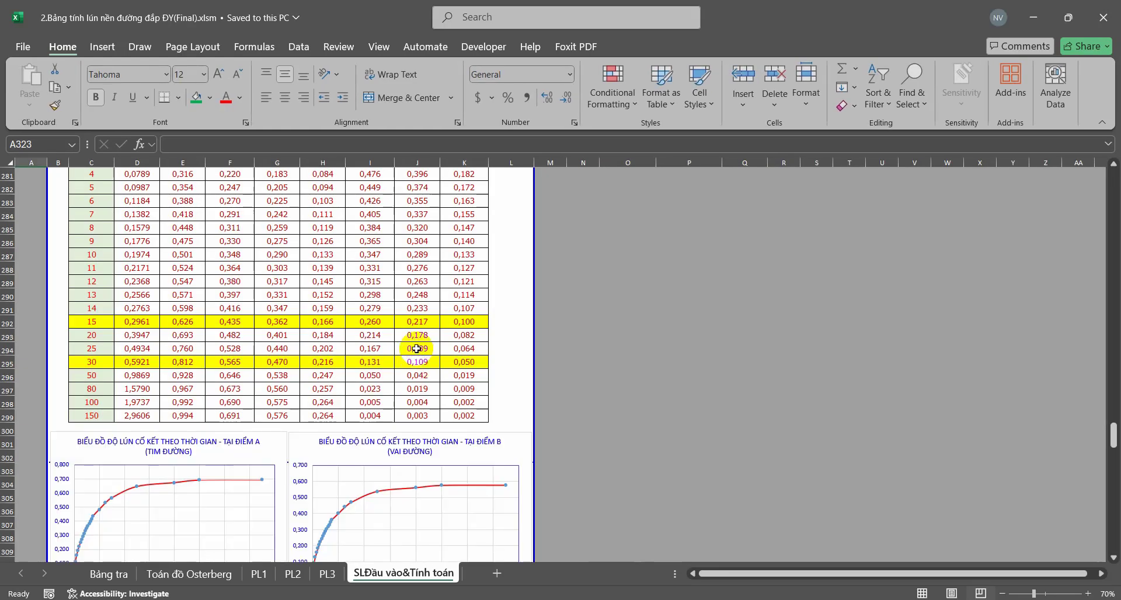
{"action": "left_click", "coordinate": [260, 574]}
{"action": "scroll", "coordinate": [646, 325], "scroll_direction": "up", "scroll_amount": 3}
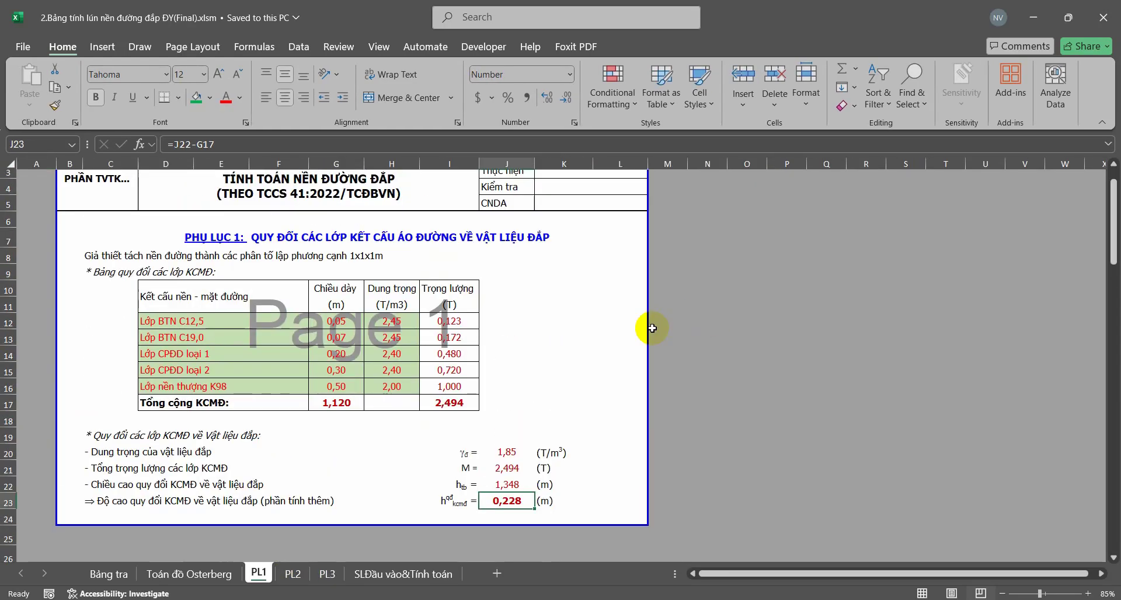
{"action": "left_click", "coordinate": [293, 574]}
Copy the pressure levels N30:T30 from PL2 and paste them as values into E2
{"action": "scroll", "coordinate": [716, 388], "scroll_direction": "down", "scroll_amount": 4}
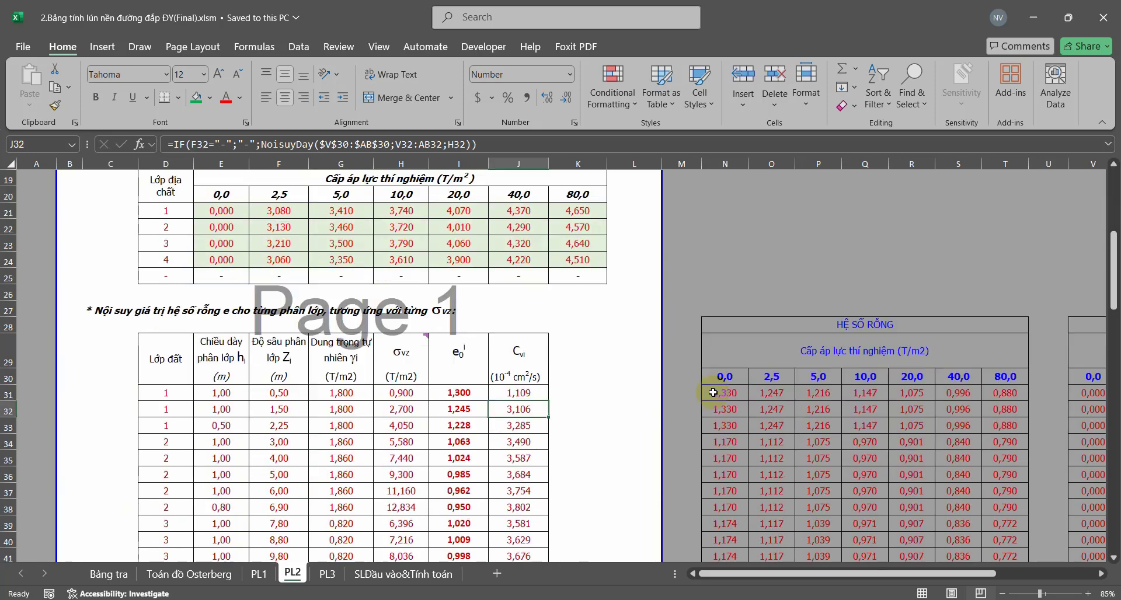
{"action": "left_click_drag", "start_coordinate": [727, 304], "coordinate": [997, 305]}
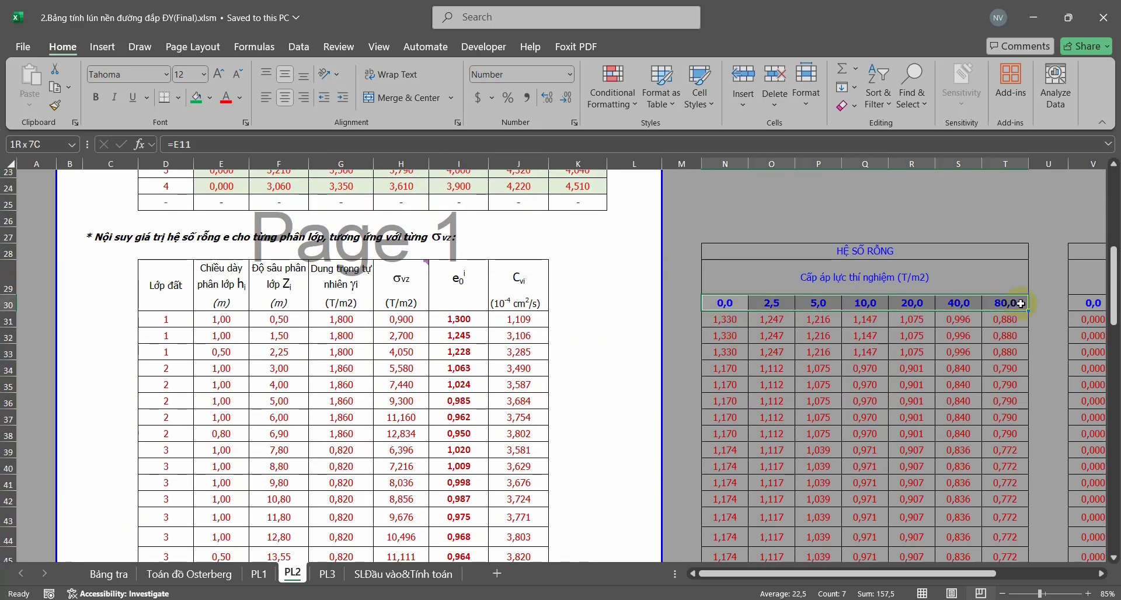
{"action": "key", "text": "ctrl+c"}
{"action": "key", "text": "alt+Tab"}
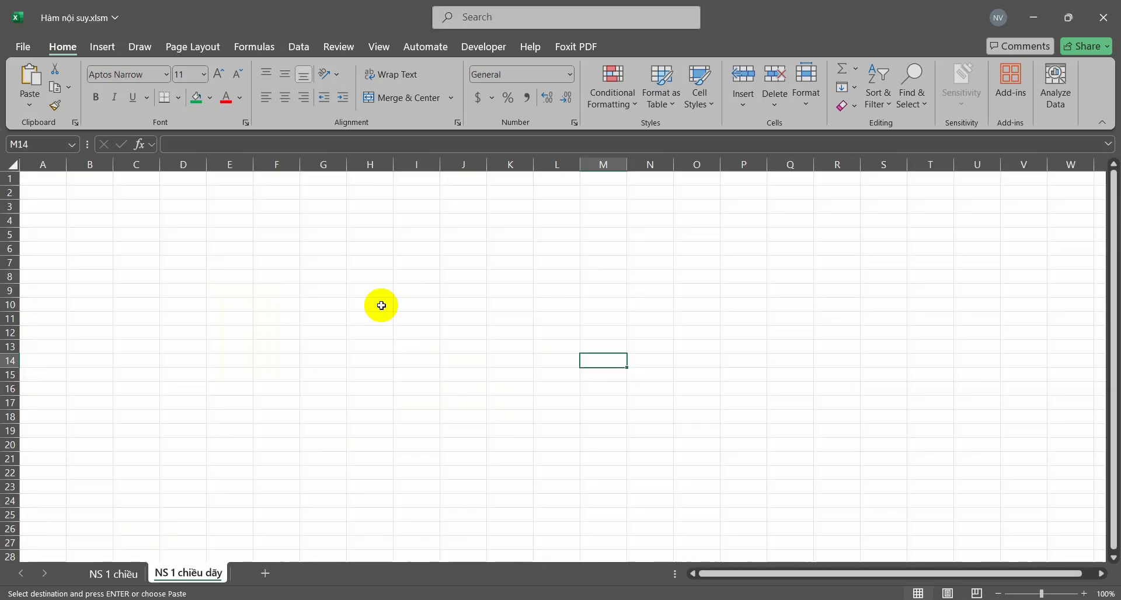
{"action": "left_click", "coordinate": [214, 195]}
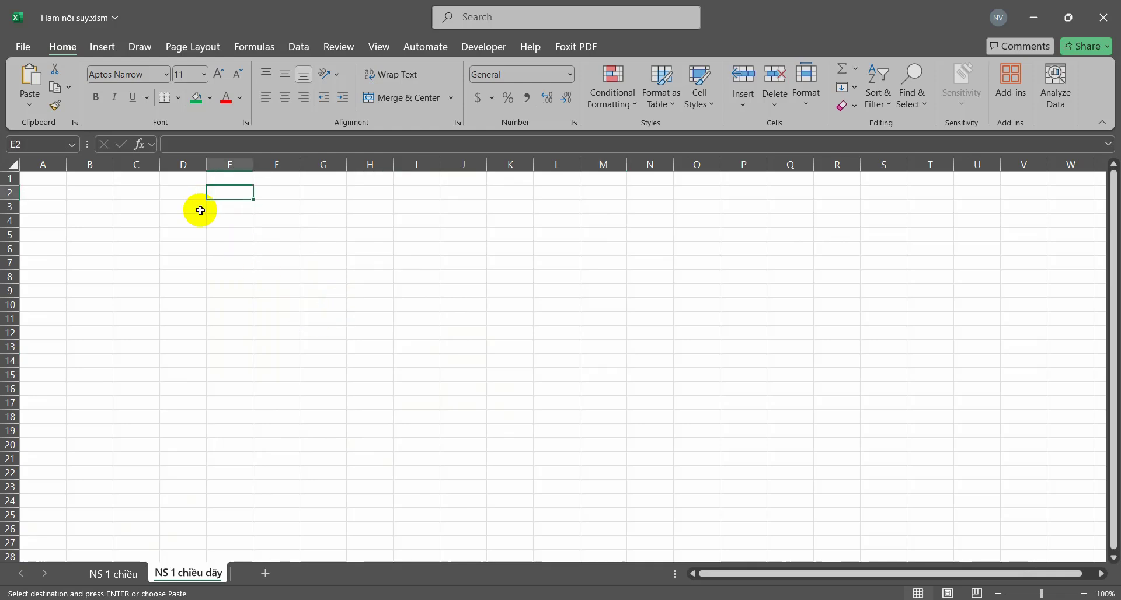
{"action": "right_click", "coordinate": [237, 193]}
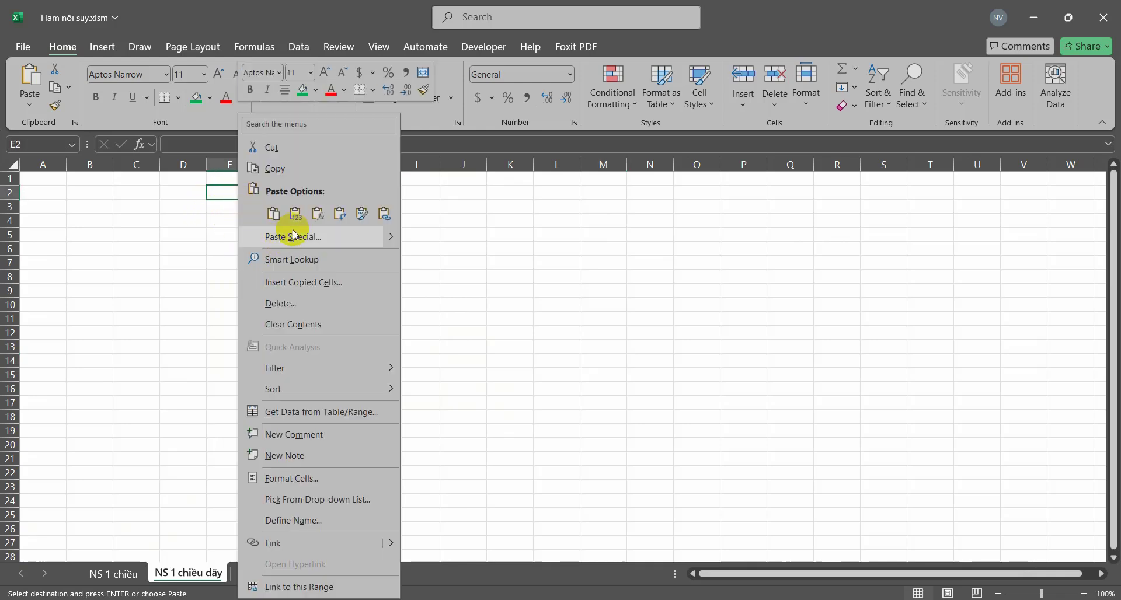
{"action": "left_click", "coordinate": [295, 215]}
{"action": "left_click", "coordinate": [233, 208]}
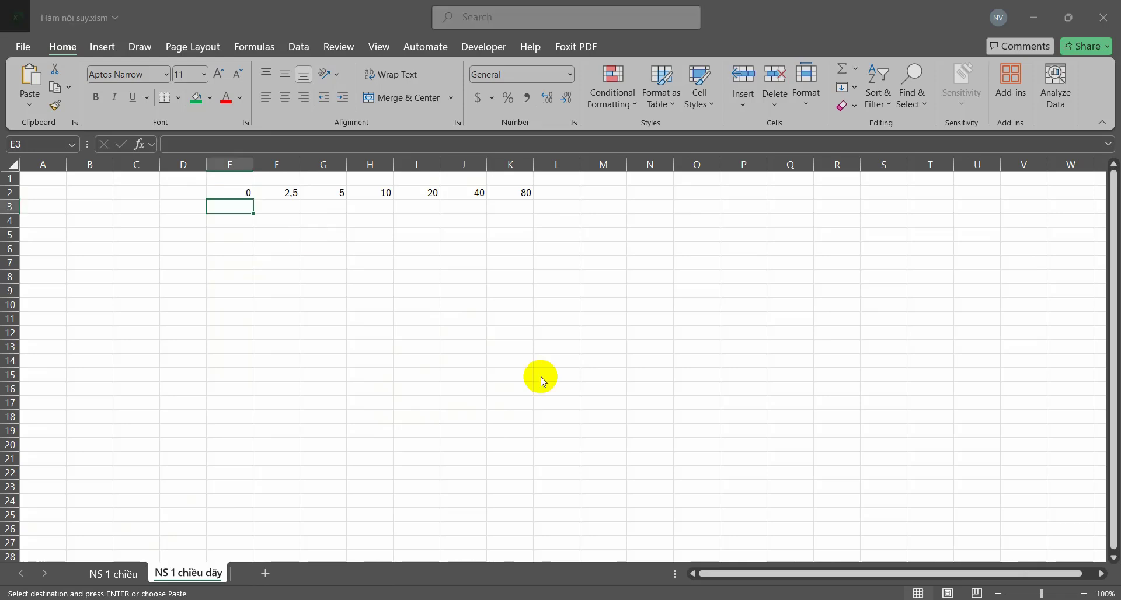
Copy the void ratios N31:T31 and paste them as values into E3:K3
{"action": "key", "text": "alt+Tab"}
{"action": "left_click_drag", "start_coordinate": [725, 319], "coordinate": [1005, 320]}
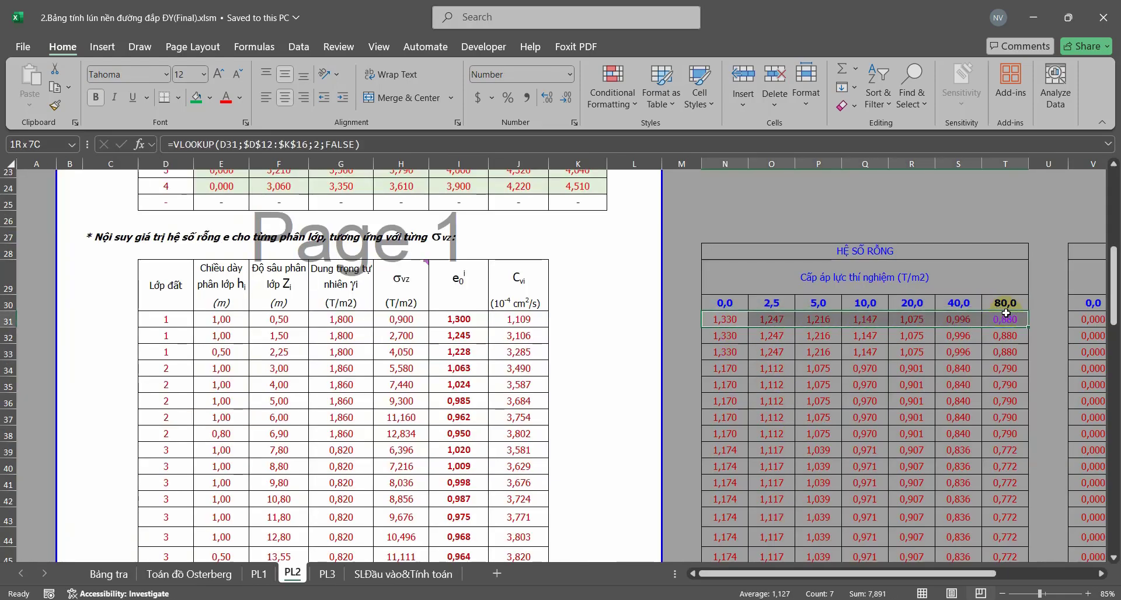
{"action": "key", "text": "ctrl+c"}
{"action": "key", "text": "alt+Tab"}
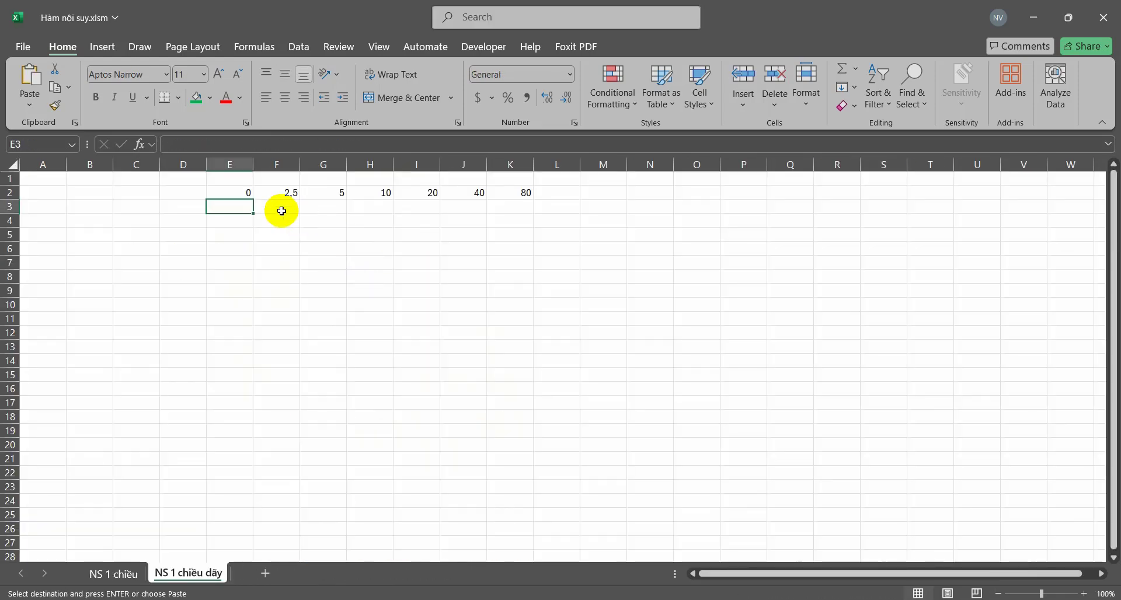
{"action": "right_click", "coordinate": [238, 205]}
{"action": "left_click", "coordinate": [303, 214]}
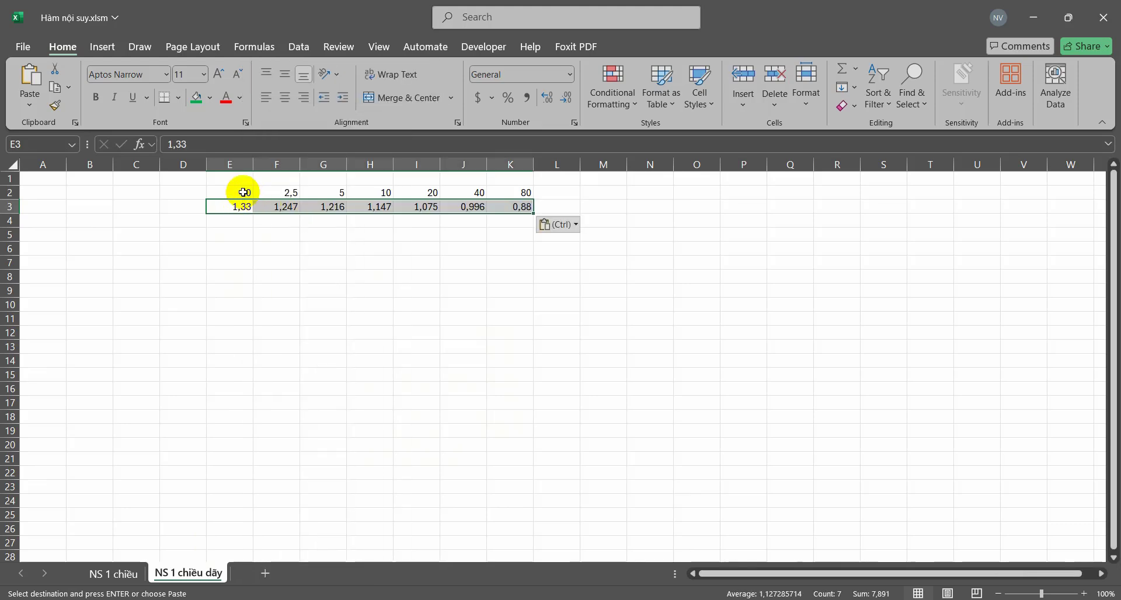
{"action": "left_click_drag", "start_coordinate": [243, 190], "coordinate": [513, 205]}
Center-align all values on the NS 1 chiều dãy sheet
{"action": "left_click", "coordinate": [16, 168]}
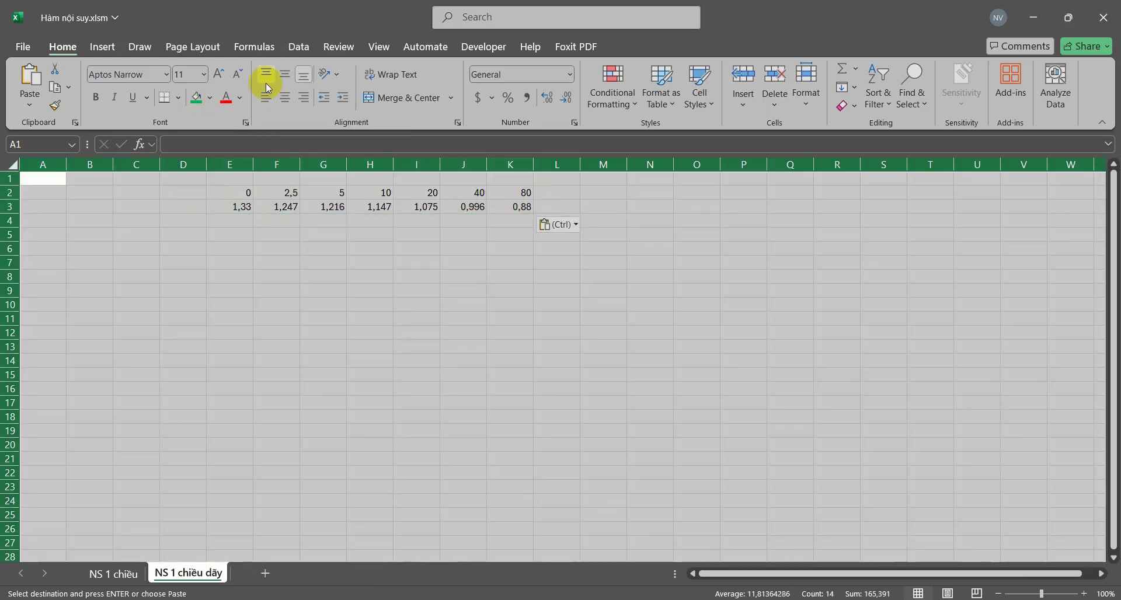
{"action": "left_click", "coordinate": [285, 74]}
{"action": "left_click", "coordinate": [285, 97]}
{"action": "left_click", "coordinate": [245, 222]}
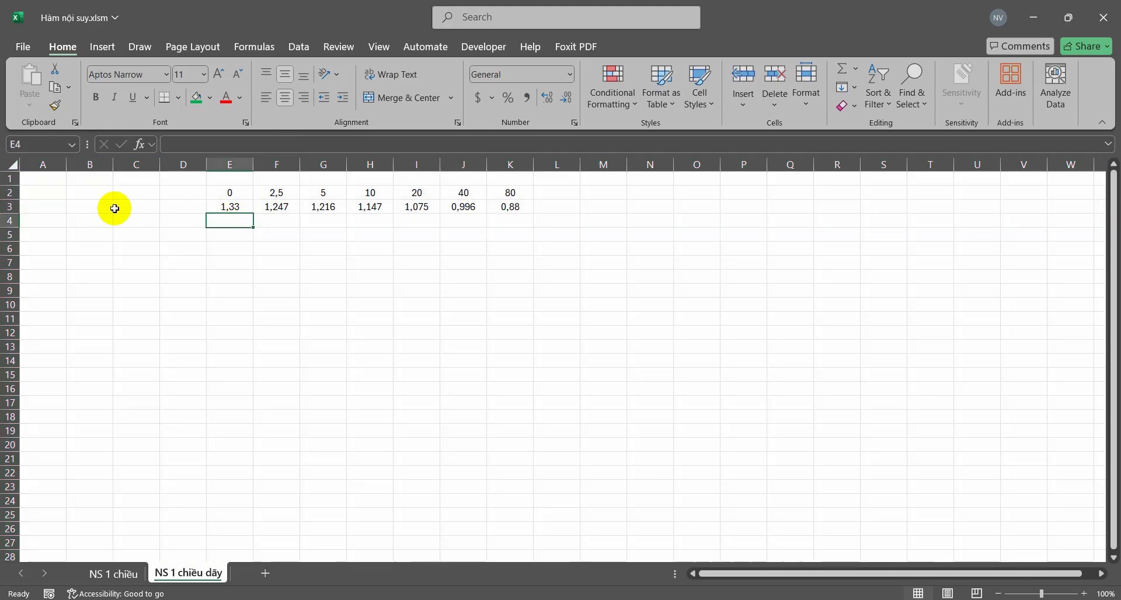
Enter the lookup pressure 3,75 in G5 below the table
{"action": "left_click", "coordinate": [286, 233]}
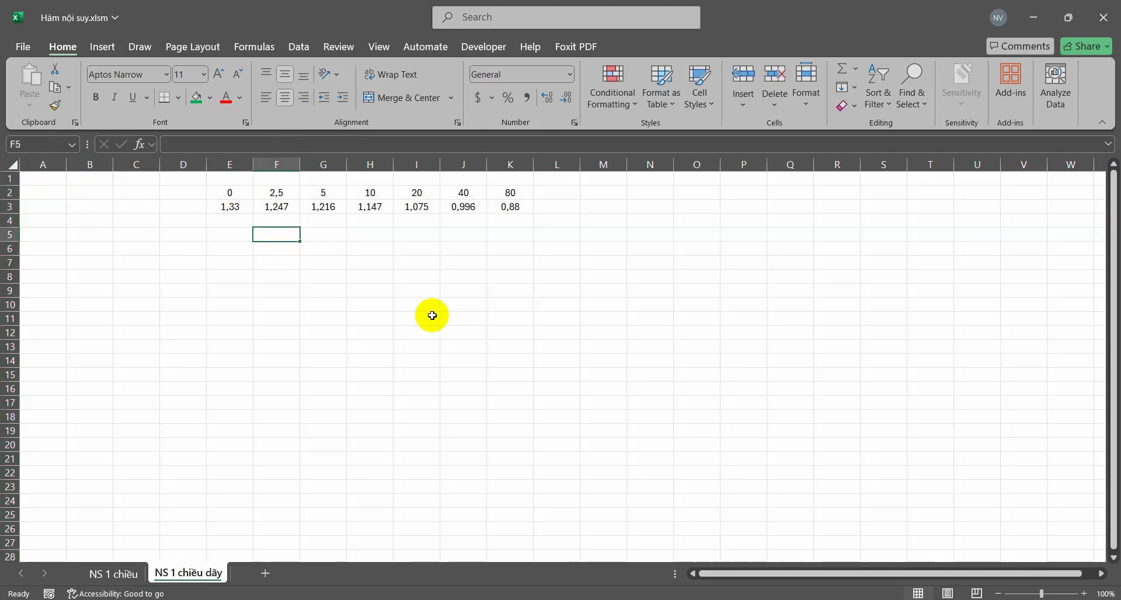
{"action": "left_click", "coordinate": [326, 234]}
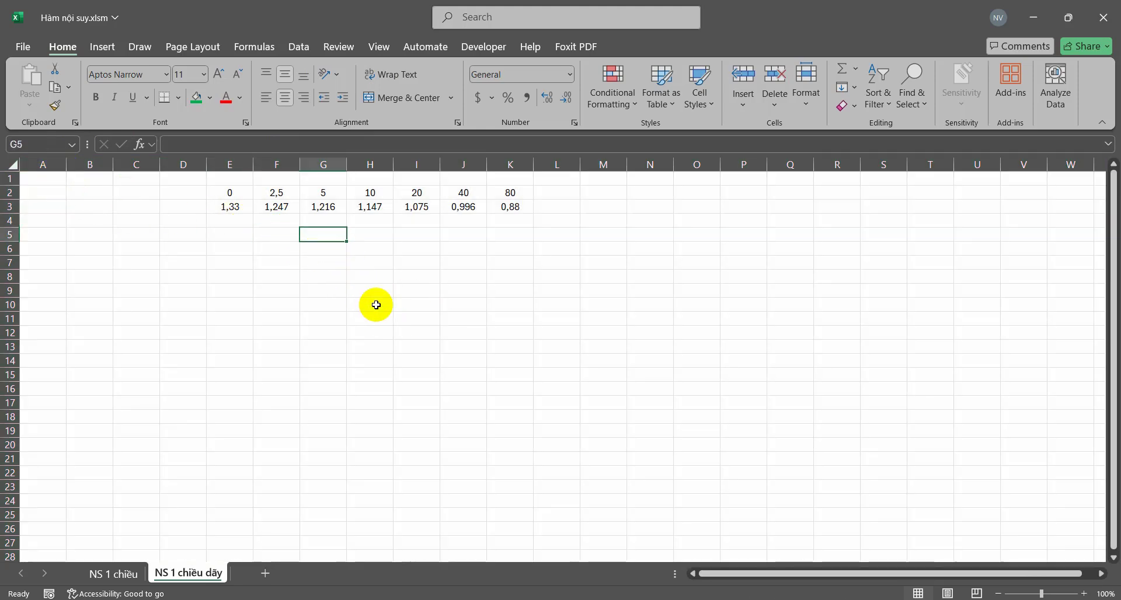
{"action": "left_click", "coordinate": [239, 194]}
{"action": "left_click", "coordinate": [319, 237]}
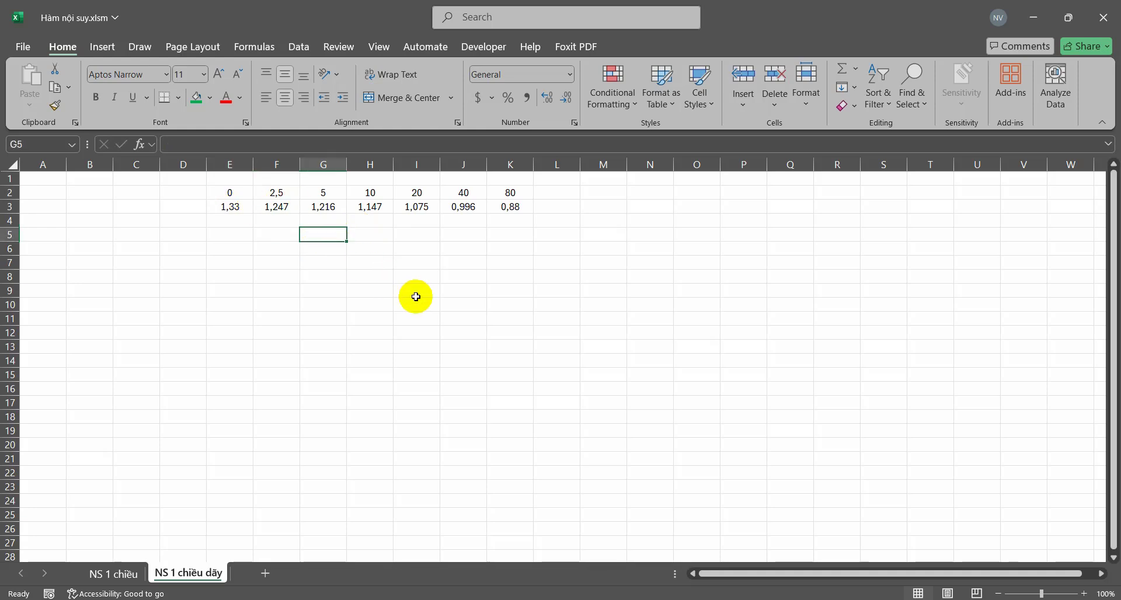
{"action": "type", "text": "3,75"}
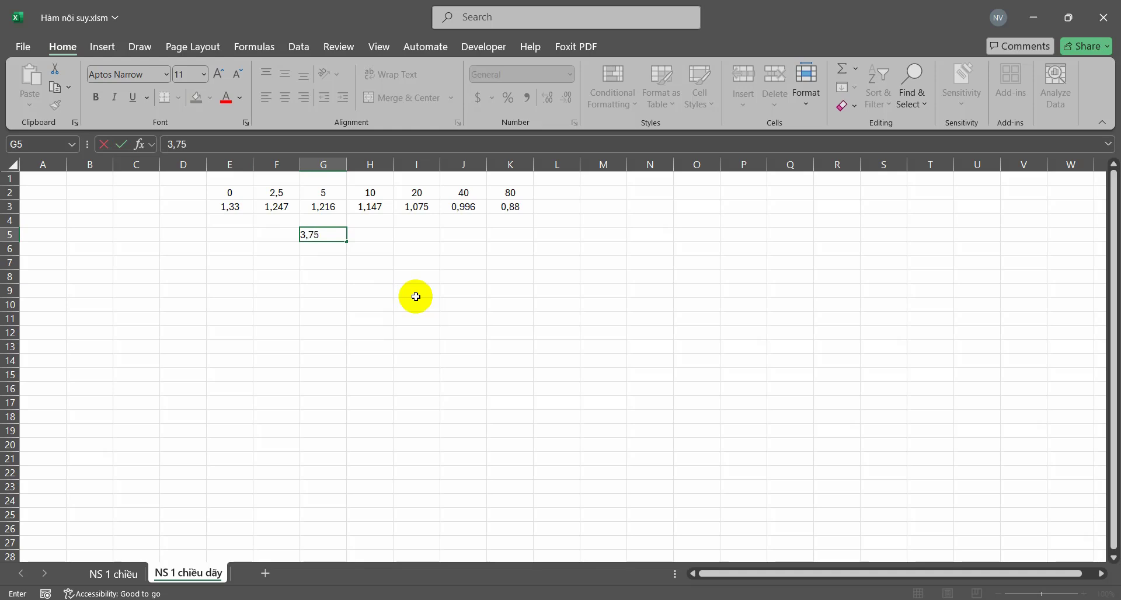
{"action": "key", "text": "Return"}
Put borders around all cells of the table E2:K3
{"action": "left_click", "coordinate": [229, 193]}
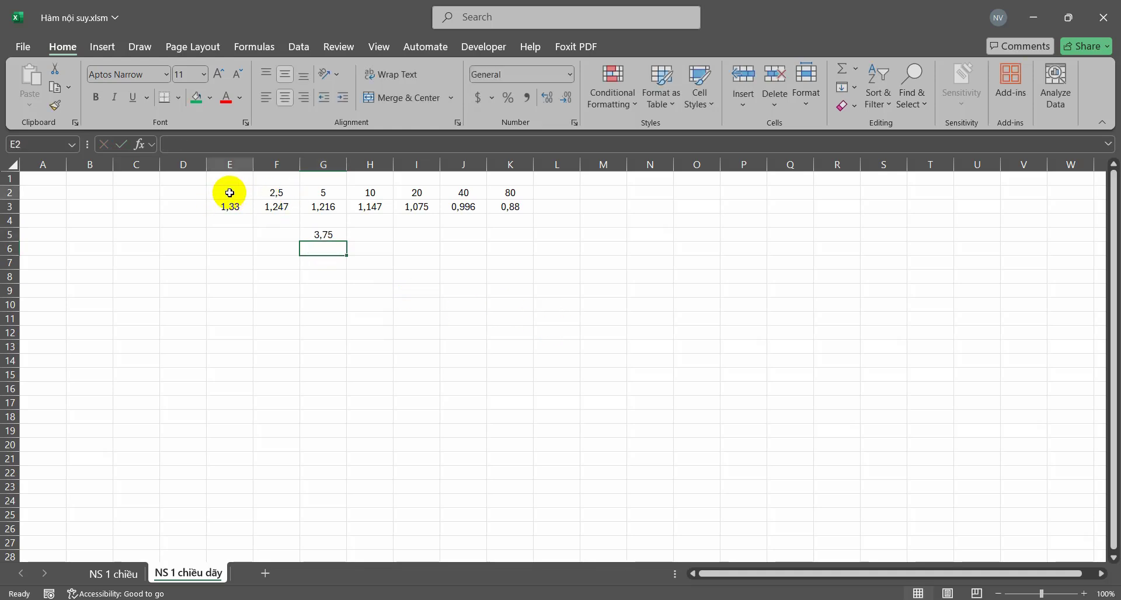
{"action": "left_click_drag", "start_coordinate": [230, 192], "coordinate": [509, 208]}
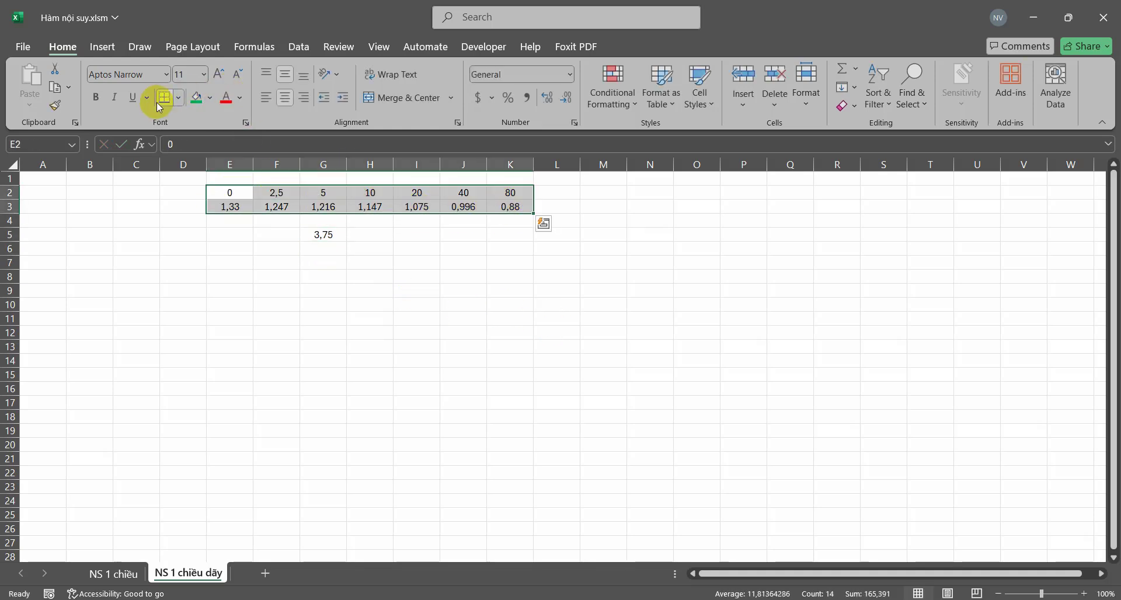
{"action": "left_click", "coordinate": [179, 98]}
{"action": "left_click", "coordinate": [181, 248]}
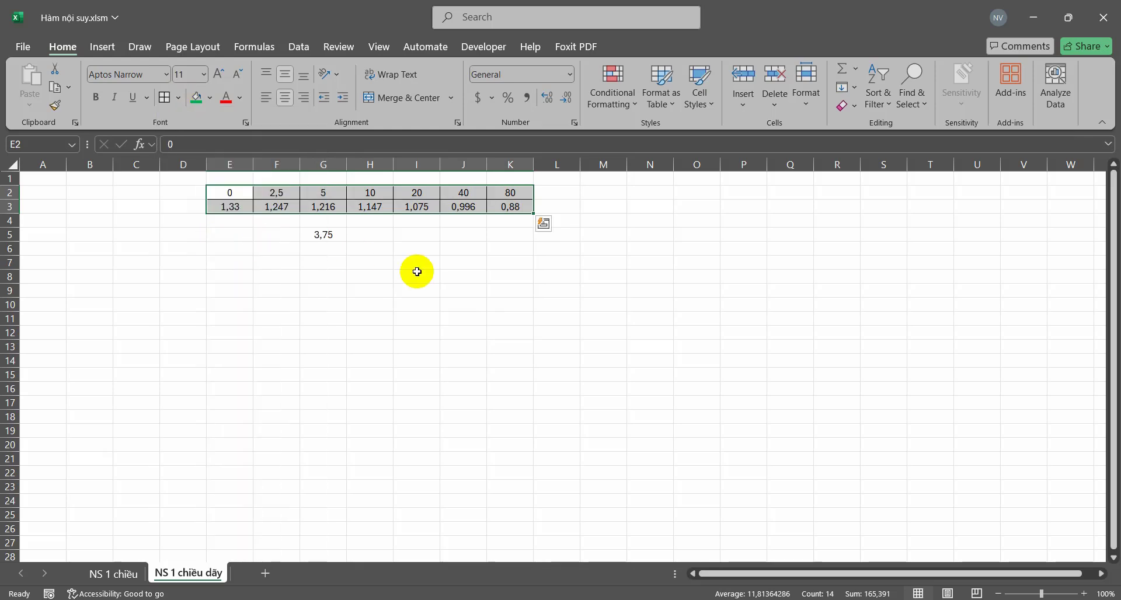
{"action": "left_click", "coordinate": [417, 271]}
Review the lookup value in G5 and the table E2:K3, then select G6
{"action": "left_click", "coordinate": [325, 235]}
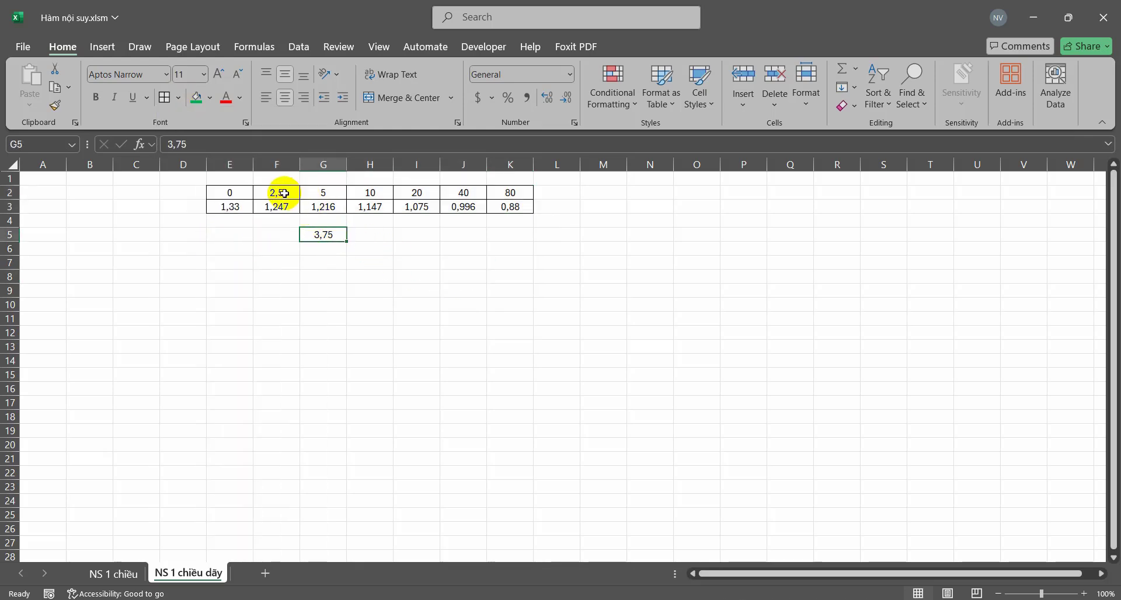
{"action": "left_click", "coordinate": [308, 192]}
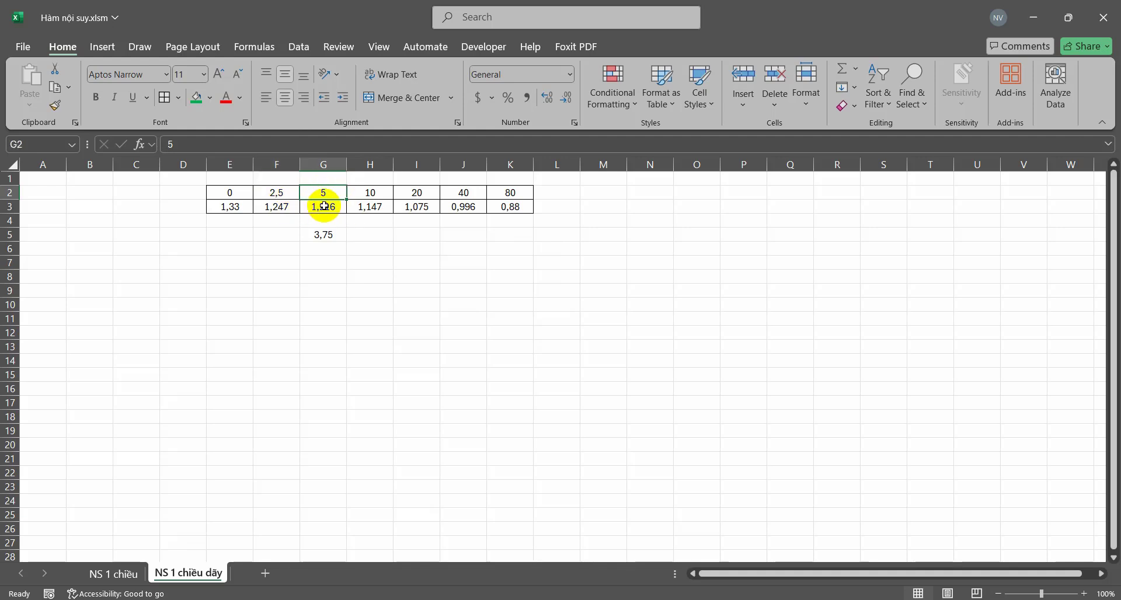
{"action": "left_click", "coordinate": [322, 207]}
{"action": "left_click", "coordinate": [326, 235]}
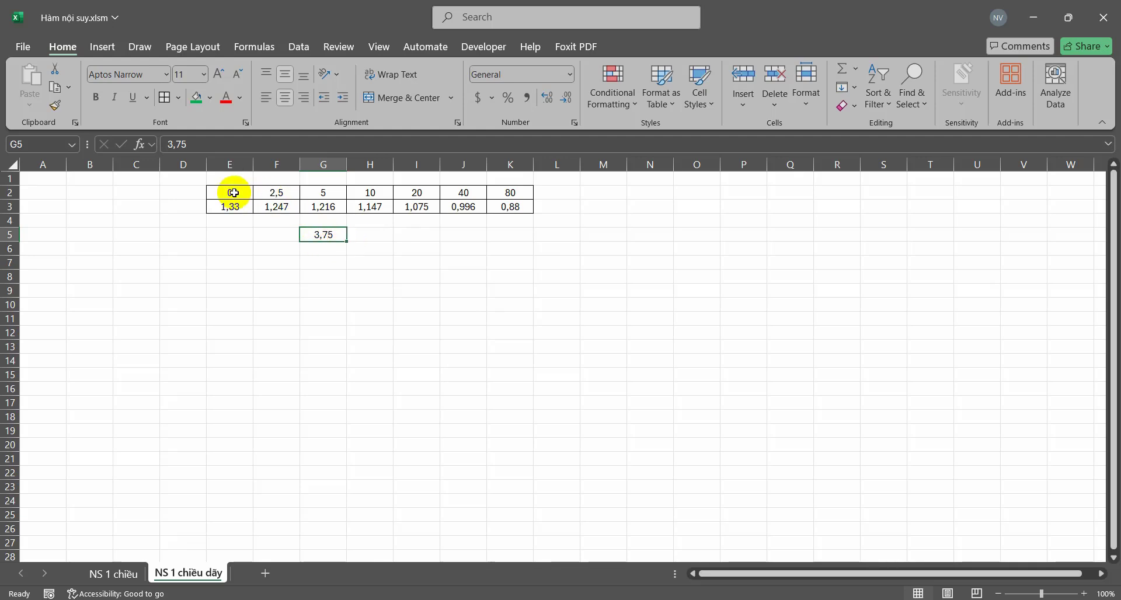
{"action": "left_click_drag", "start_coordinate": [229, 193], "coordinate": [510, 207]}
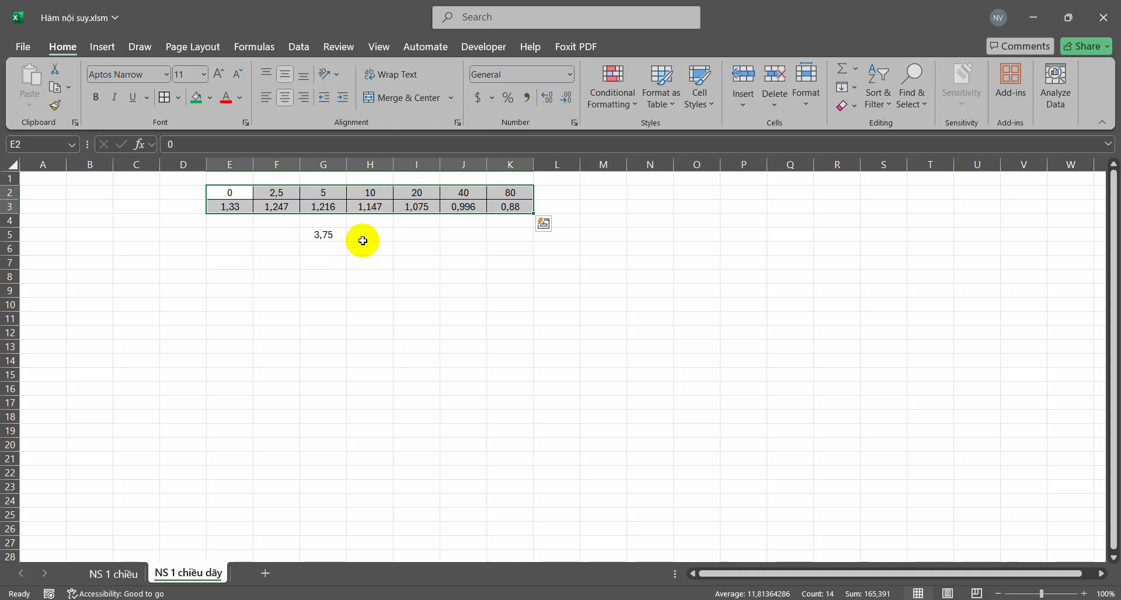
{"action": "left_click", "coordinate": [338, 250]}
Enter =NoisuyDay(E2:K2;E3:K3;G5) in G6, returning 1,2315 for the 3,75 input
{"action": "type", "text": "="}
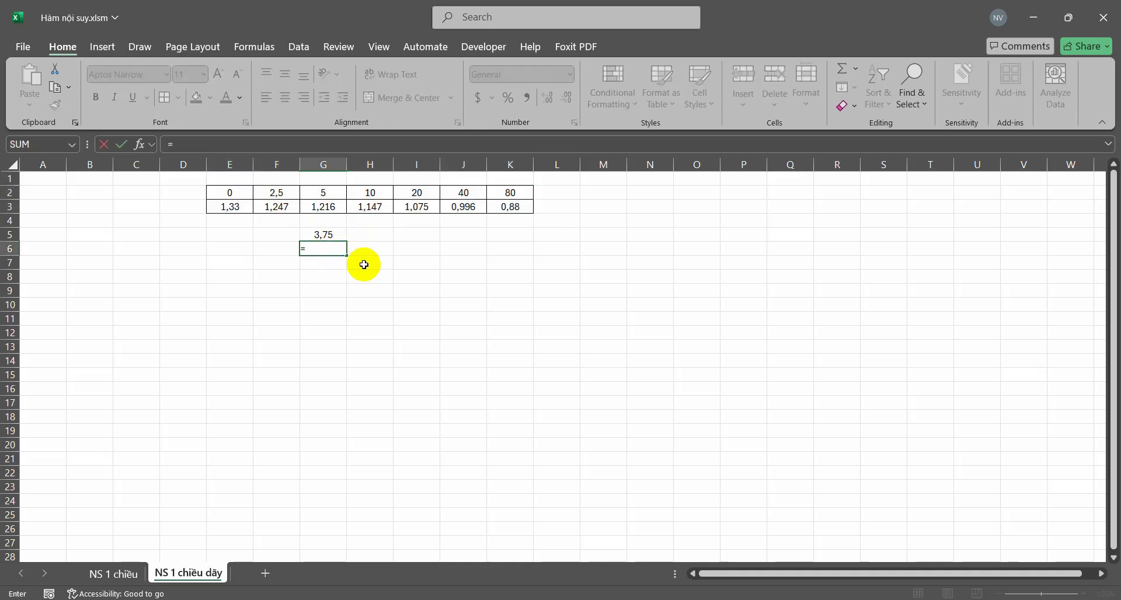
{"action": "type", "text": "noi"}
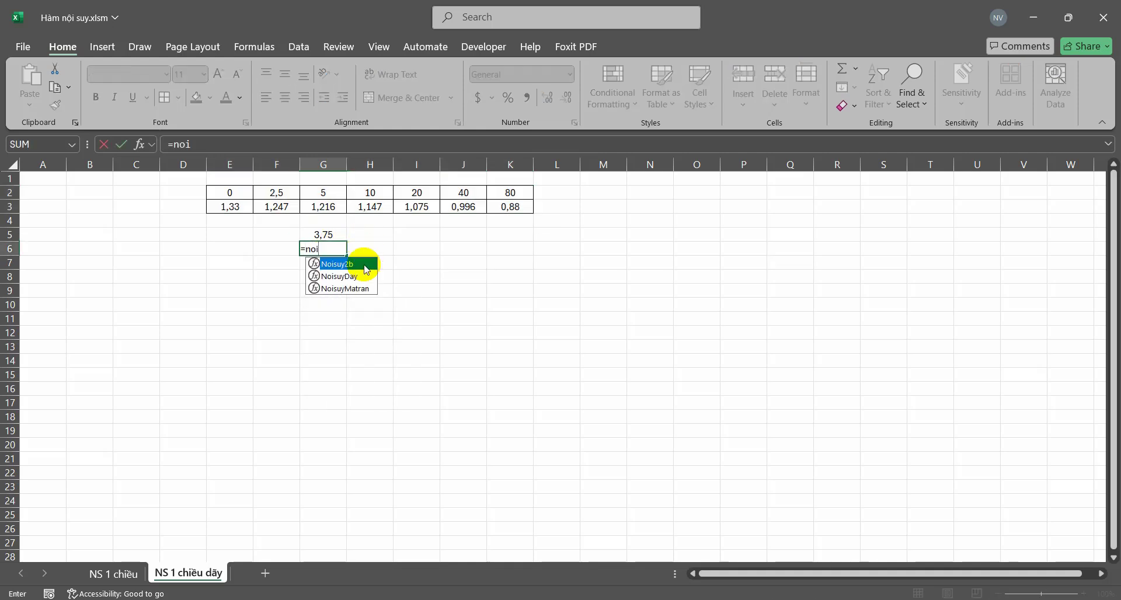
{"action": "key", "text": "Down"}
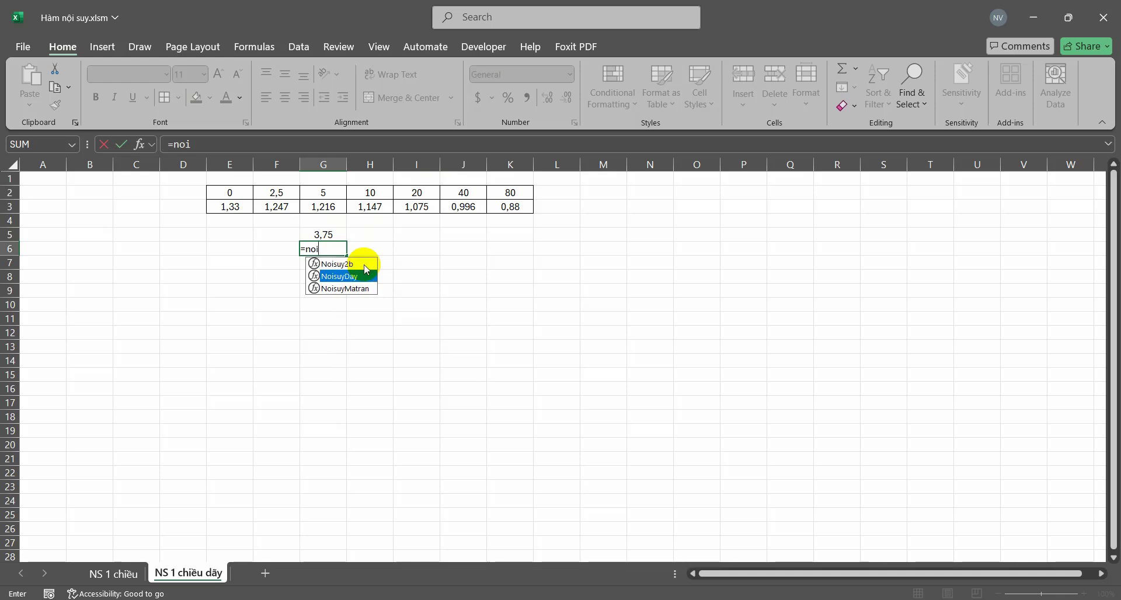
{"action": "key", "text": "Tab"}
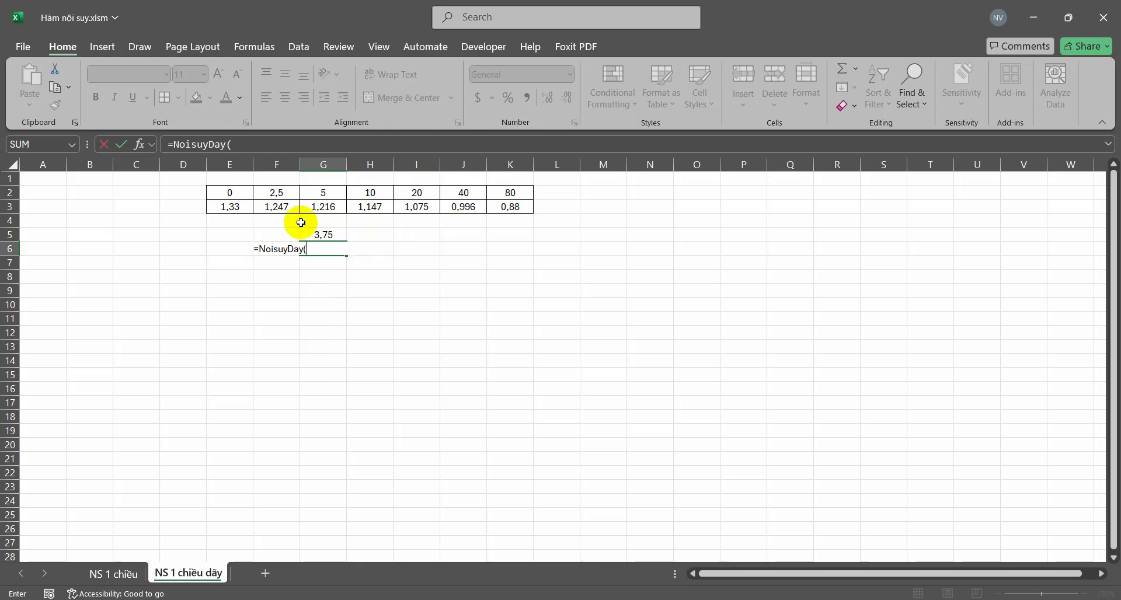
{"action": "left_click_drag", "start_coordinate": [233, 192], "coordinate": [516, 191]}
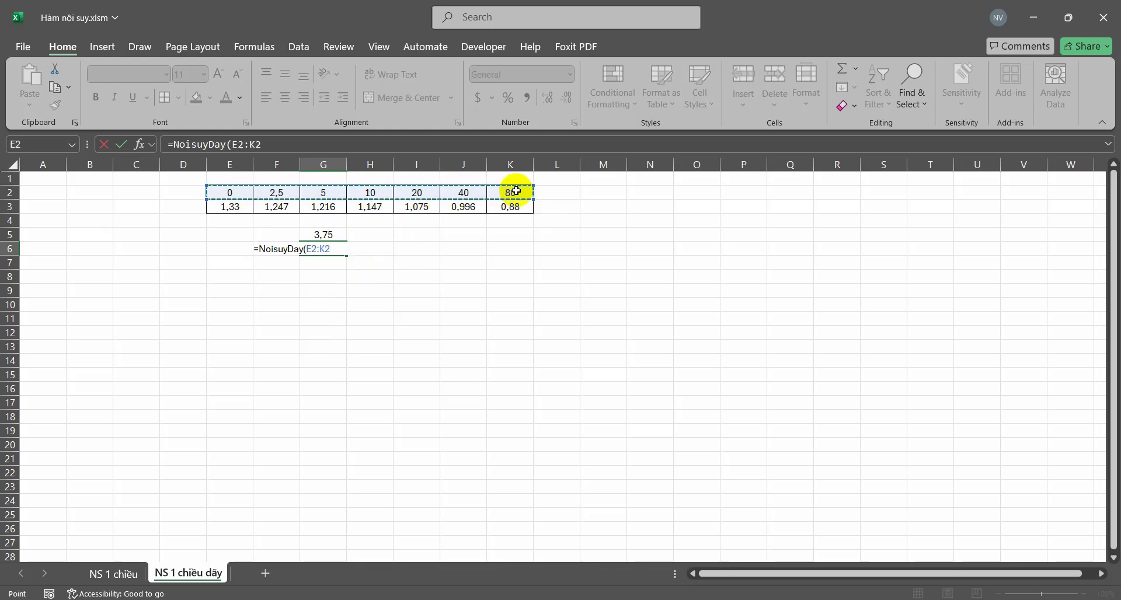
{"action": "type", "text": ";"}
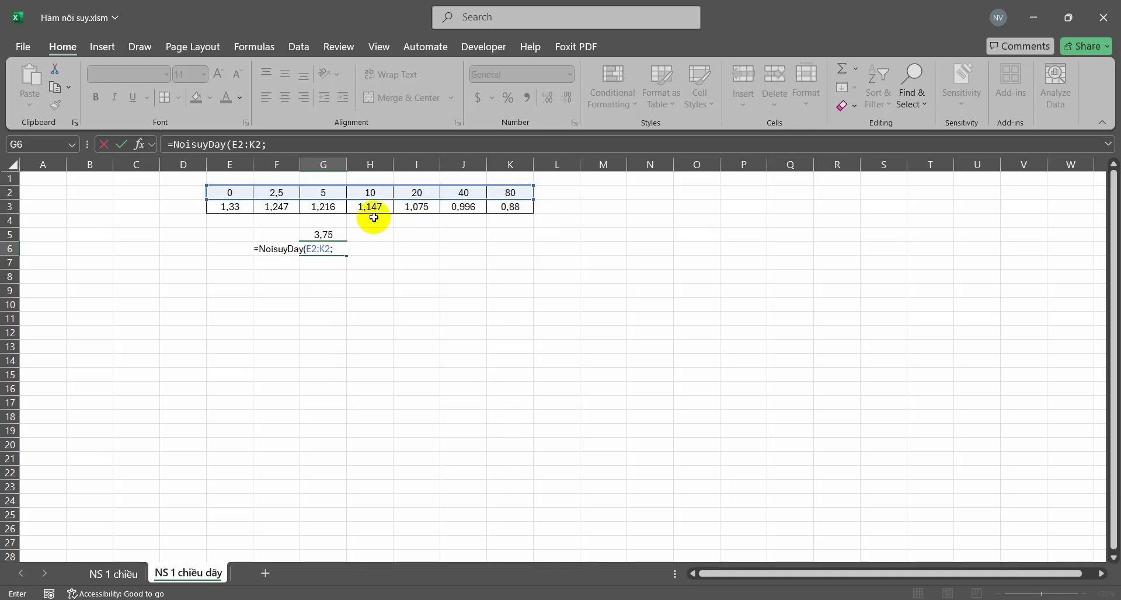
{"action": "left_click_drag", "start_coordinate": [230, 207], "coordinate": [500, 211]}
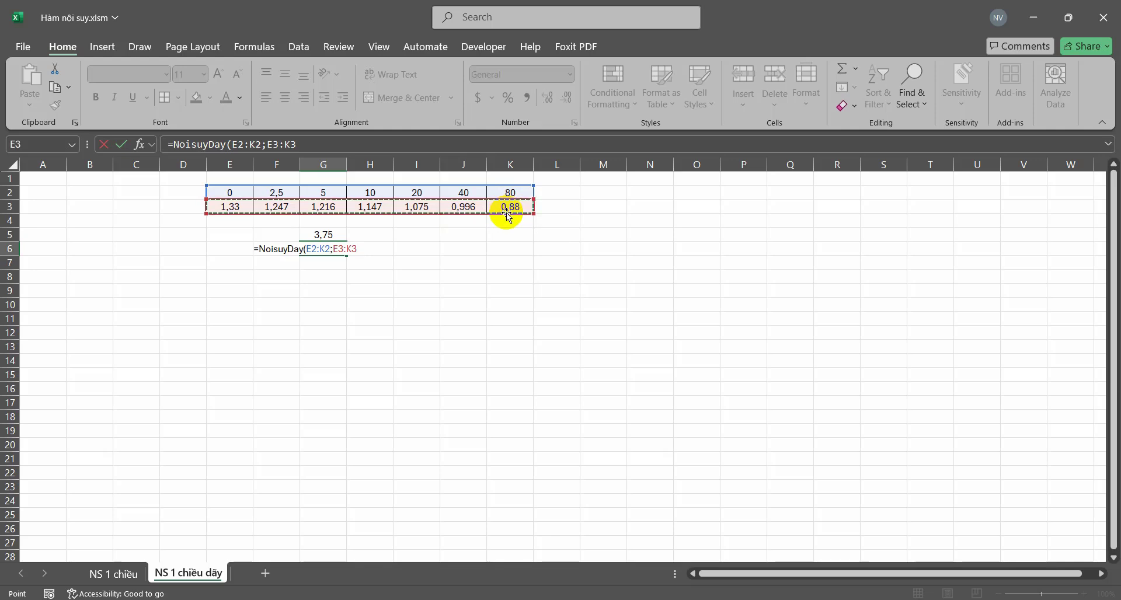
{"action": "type", "text": ";"}
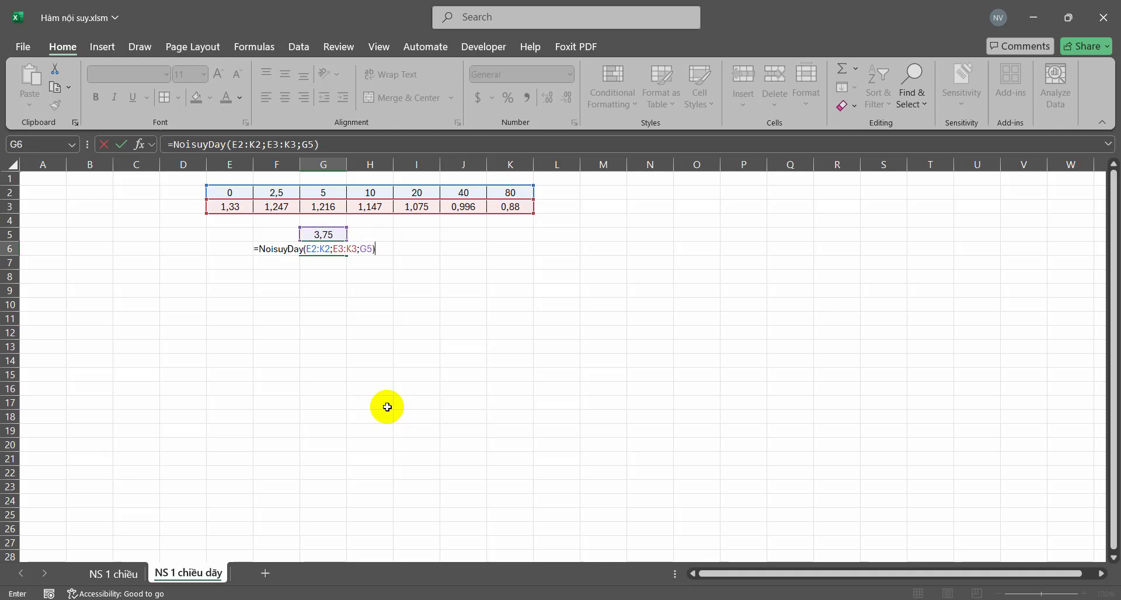
{"action": "key", "text": "Return"}
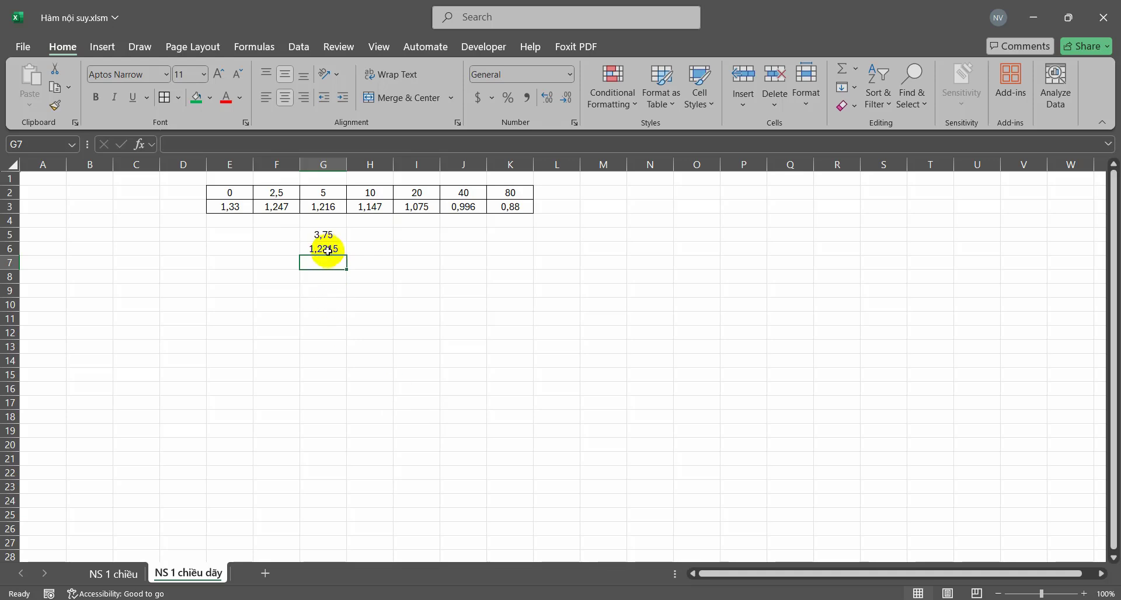
{"action": "left_click", "coordinate": [325, 245]}
Fill the result cell G6 green and review its NoisuyDay formula
{"action": "left_click", "coordinate": [207, 100]}
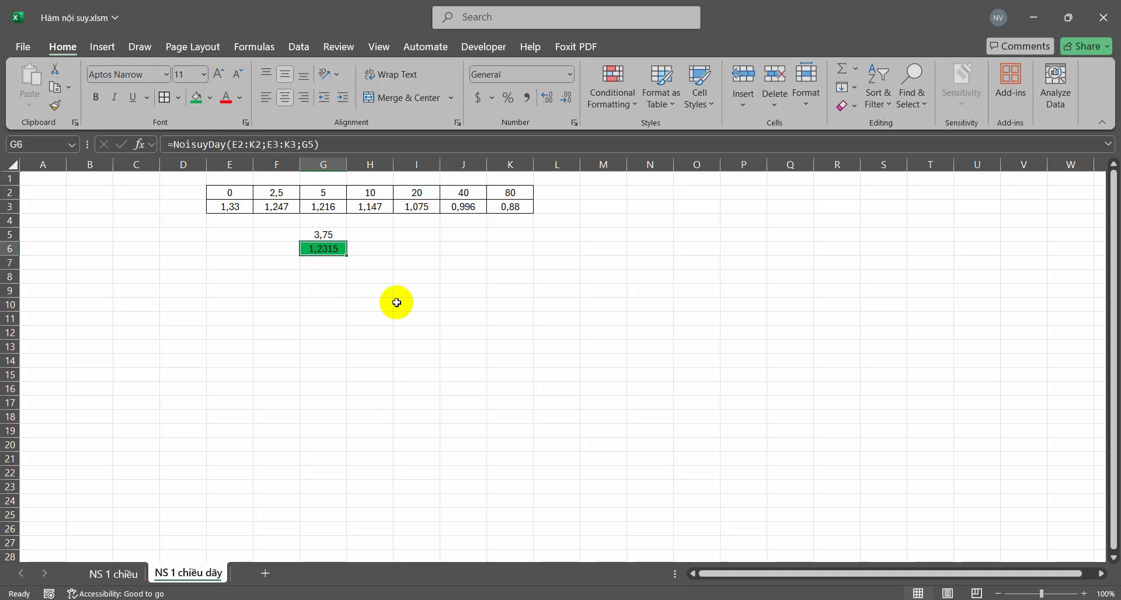
{"action": "left_click", "coordinate": [409, 315]}
{"action": "double_click", "coordinate": [323, 245]}
{"action": "key", "text": "Escape"}
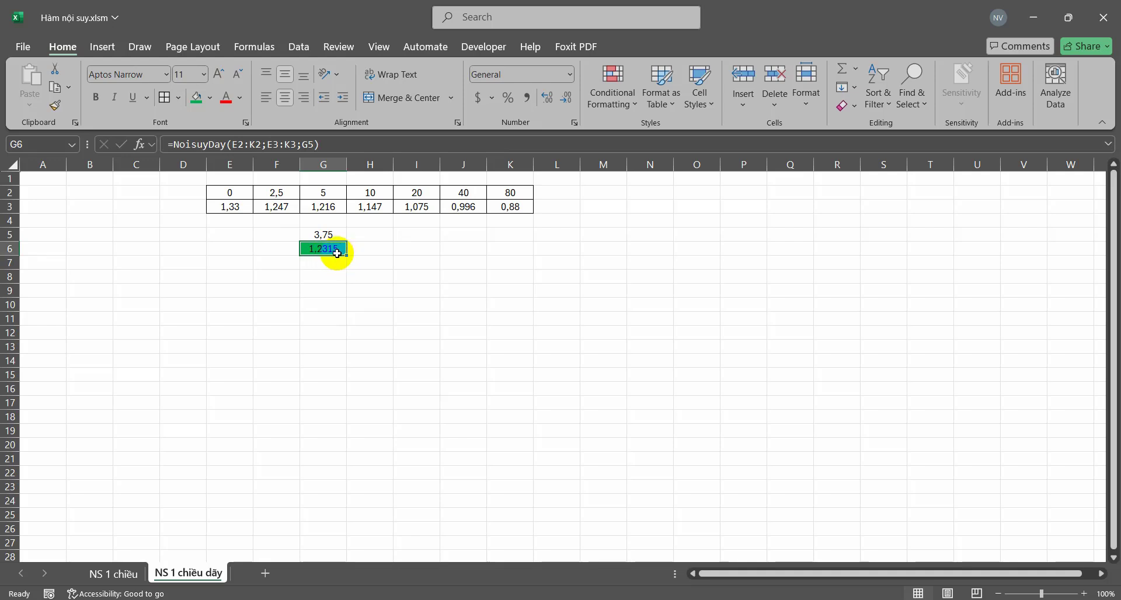
Fill the lookup input cell G5 yellow
{"action": "double_click", "coordinate": [337, 234]}
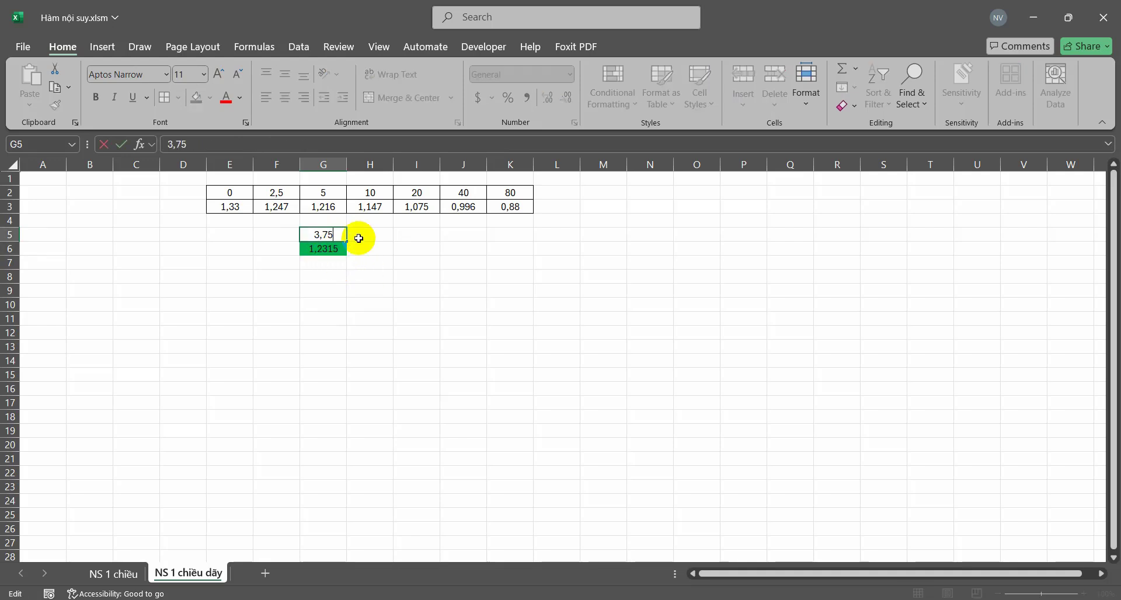
{"action": "left_click", "coordinate": [375, 280]}
{"action": "left_click", "coordinate": [325, 233]}
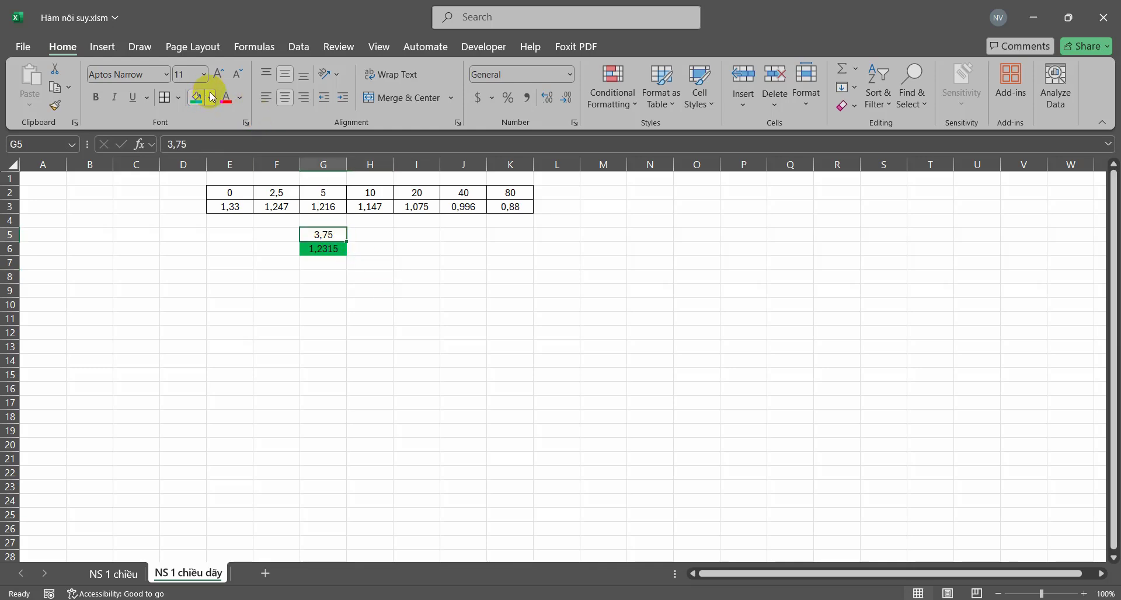
{"action": "left_click", "coordinate": [212, 97]}
{"action": "left_click", "coordinate": [232, 263]}
{"action": "left_click", "coordinate": [433, 316]}
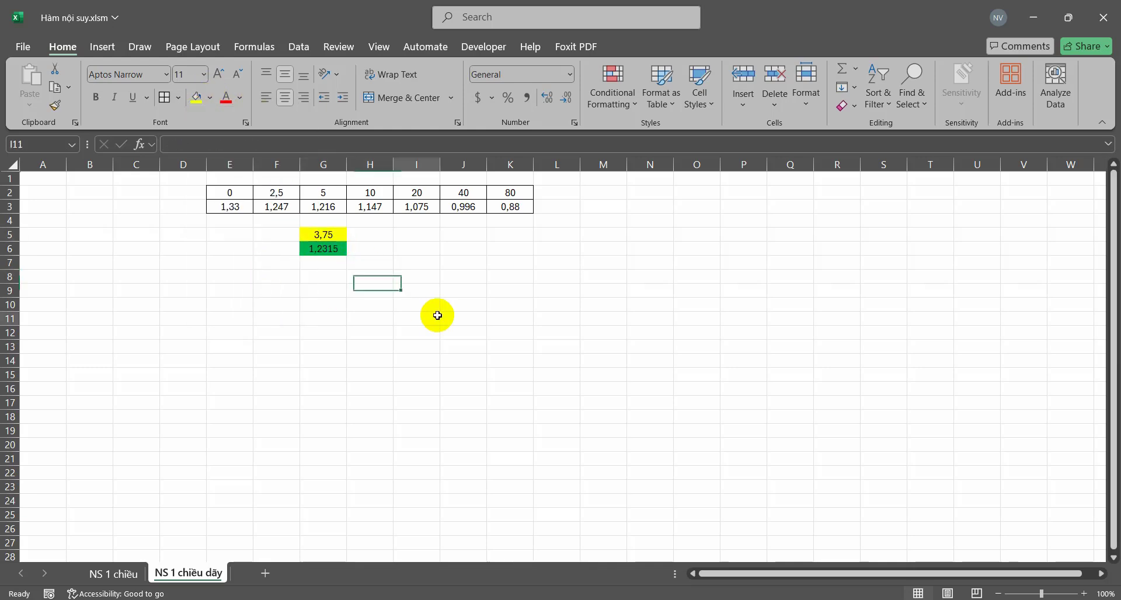
{"action": "left_click", "coordinate": [388, 198]}
{"action": "left_click", "coordinate": [319, 189]}
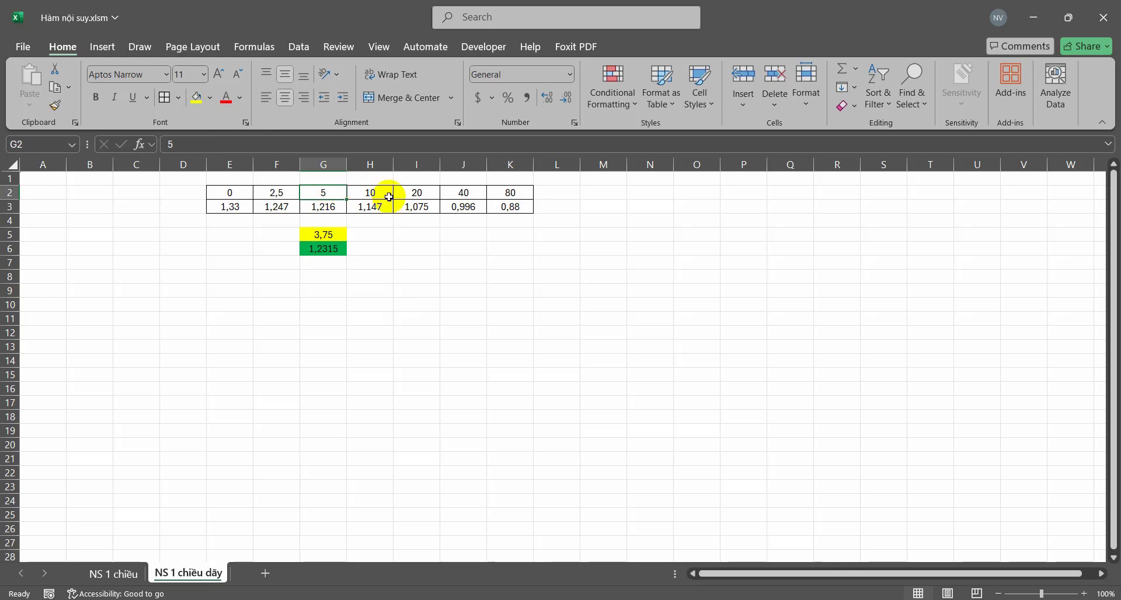
Try lookup values 7 and then 25 in G5, leaving G6 at 1,05525
{"action": "left_click", "coordinate": [325, 235]}
{"action": "type", "text": "7"}
{"action": "key", "text": "Return"}
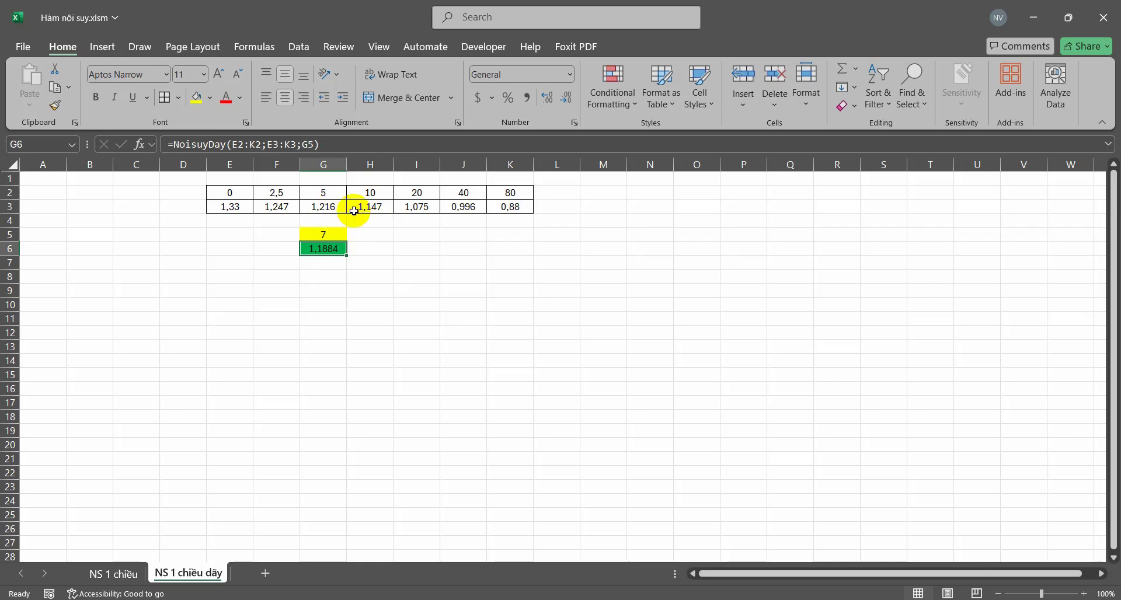
{"action": "left_click", "coordinate": [471, 195]}
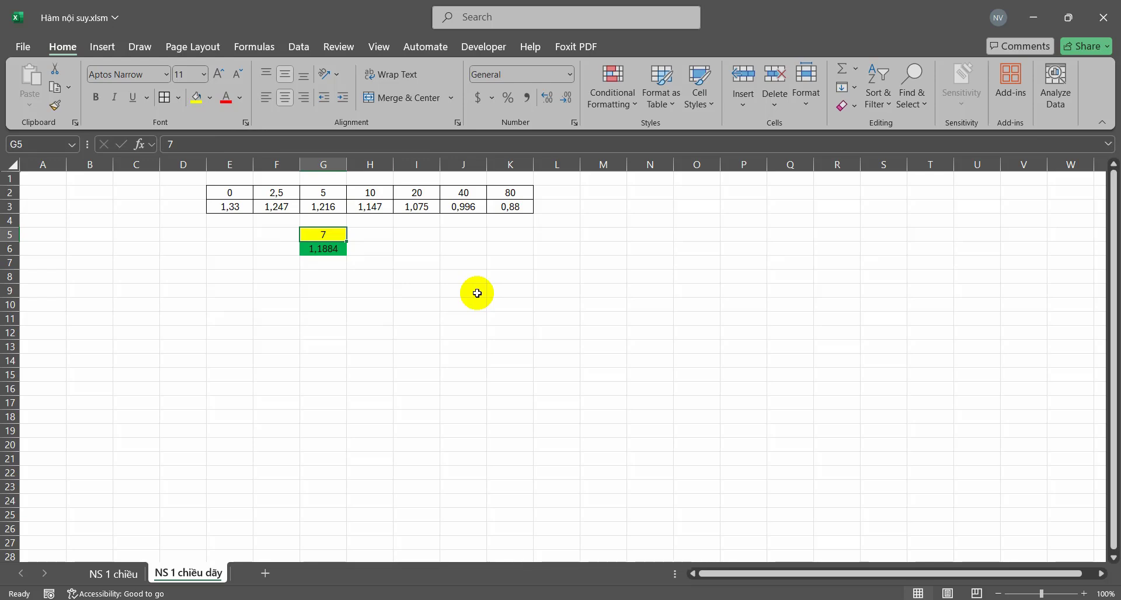
{"action": "type", "text": "25"}
{"action": "key", "text": "Return"}
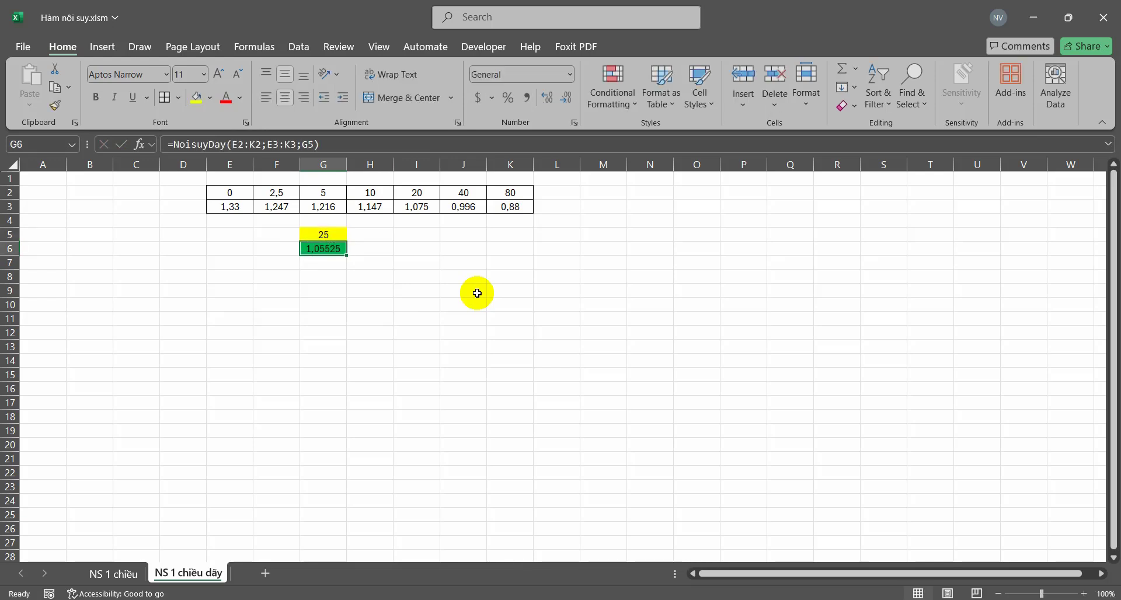
{"action": "left_click", "coordinate": [384, 206]}
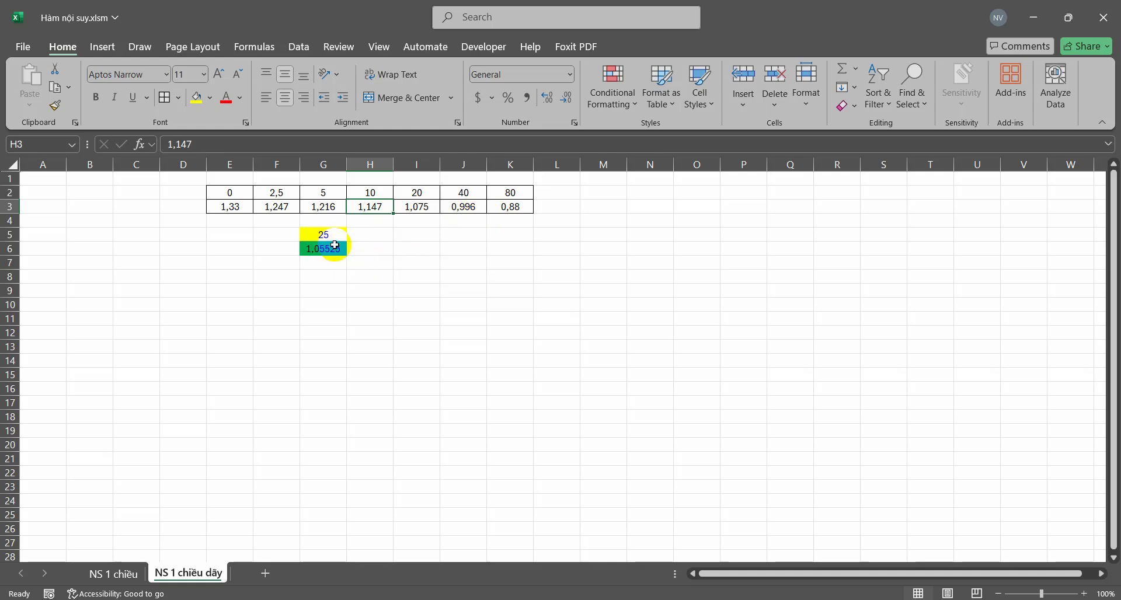
Review G6's formula =NoisuyDay(E2:K2;E3:K3;G5) and its ranges without changing it
{"action": "double_click", "coordinate": [333, 248]}
{"action": "key", "text": "Escape"}
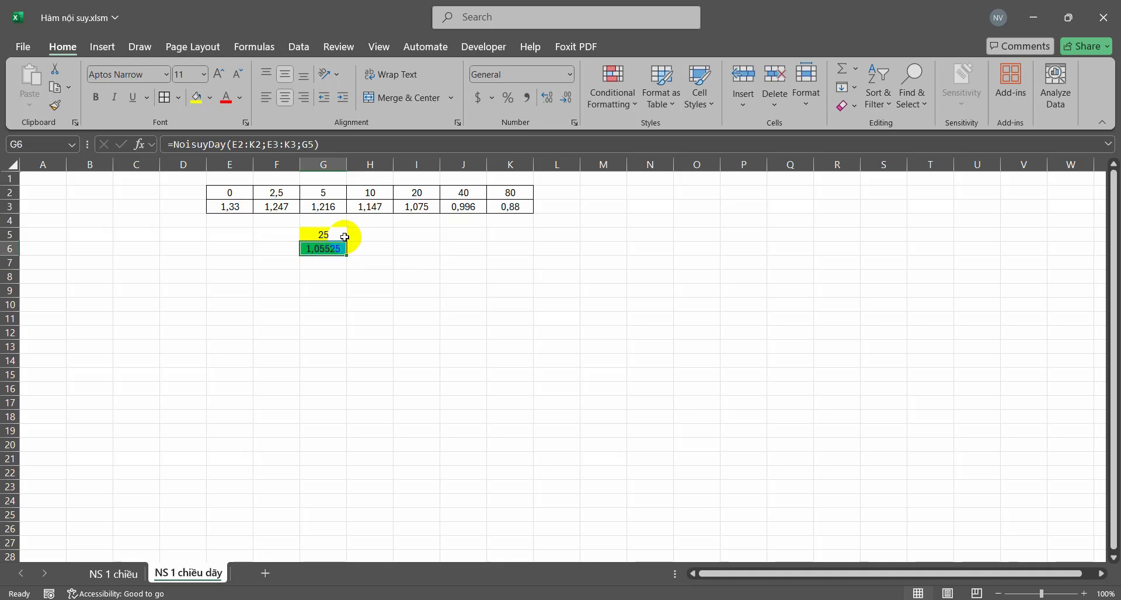
{"action": "double_click", "coordinate": [329, 236]}
{"action": "double_click", "coordinate": [327, 249]}
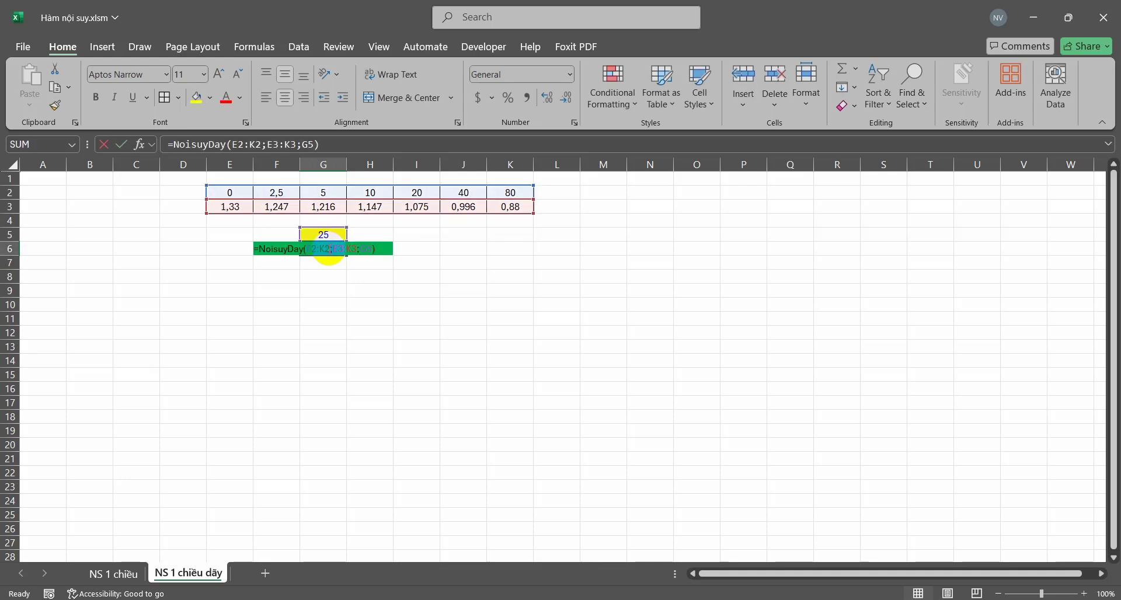
{"action": "key", "text": "Escape"}
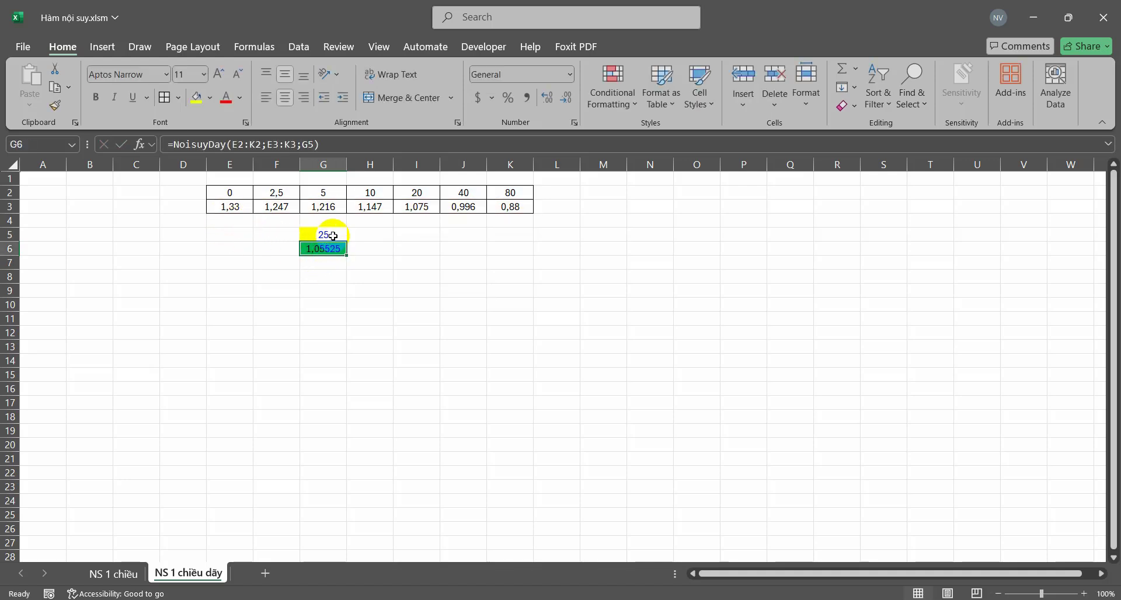
{"action": "double_click", "coordinate": [327, 251]}
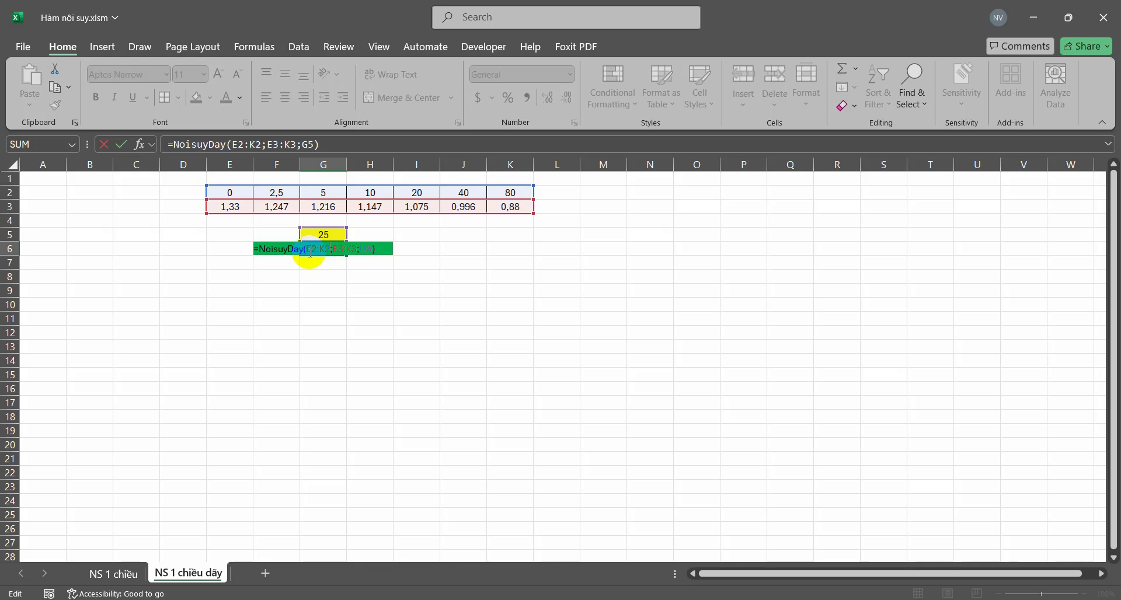
{"action": "key", "text": "Escape"}
Select the data table E2:K3 and the empty cells below it in columns E and F
{"action": "left_click_drag", "start_coordinate": [234, 193], "coordinate": [533, 205]}
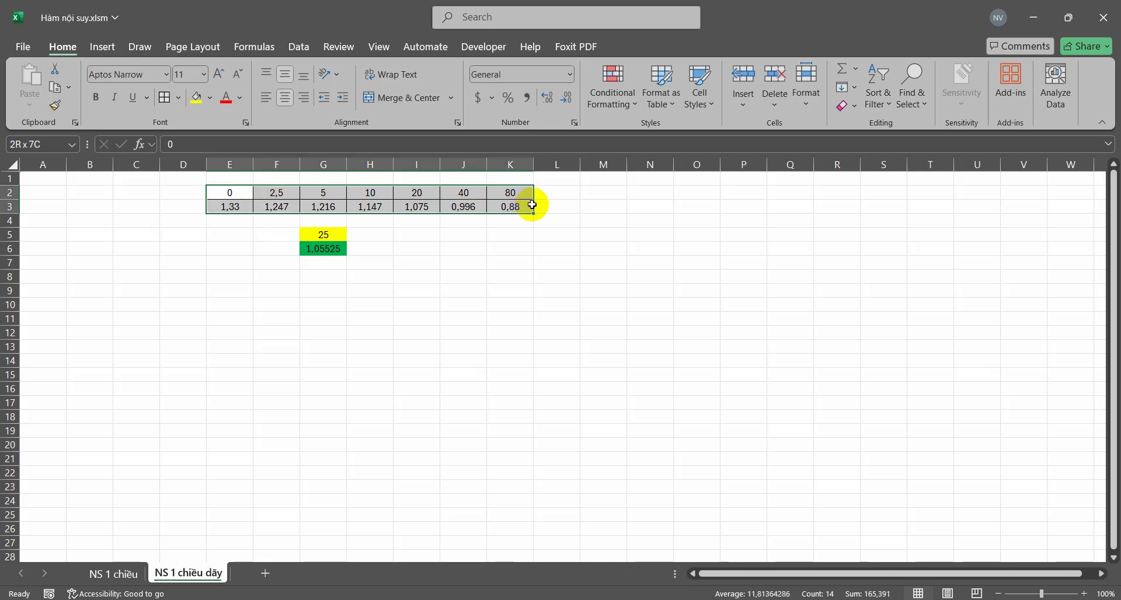
{"action": "left_click_drag", "start_coordinate": [228, 225], "coordinate": [233, 403]}
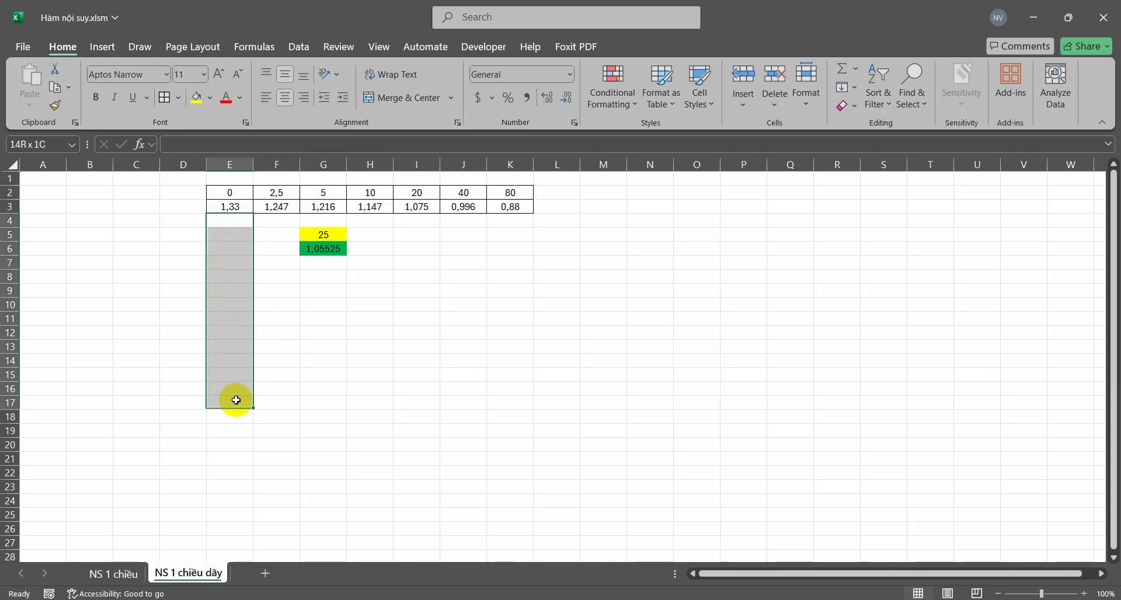
{"action": "left_click", "coordinate": [265, 291]}
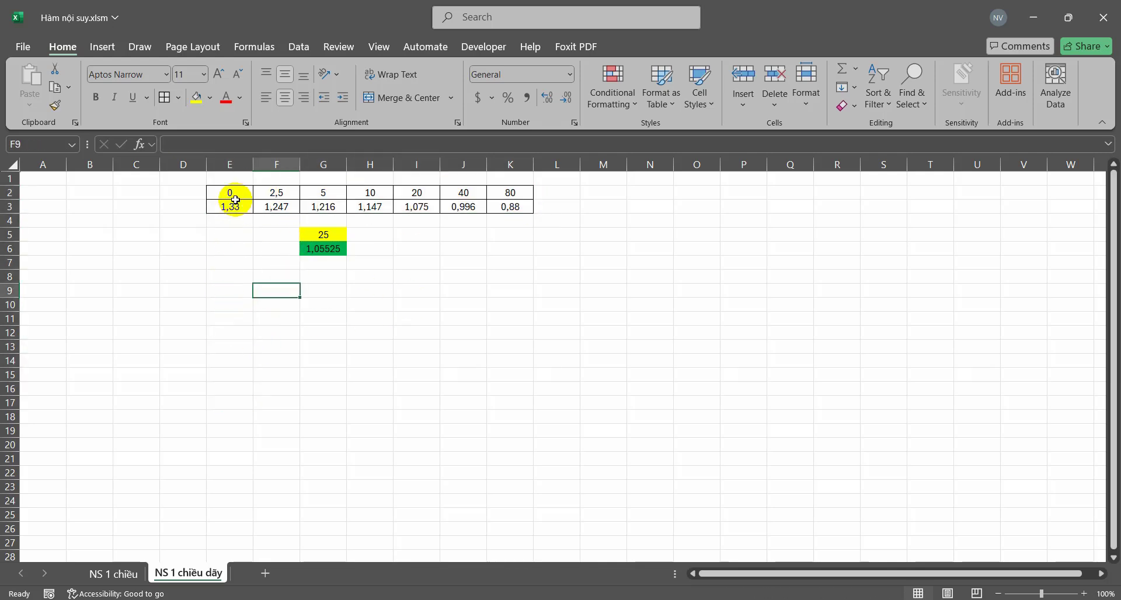
{"action": "left_click_drag", "start_coordinate": [229, 220], "coordinate": [237, 431]}
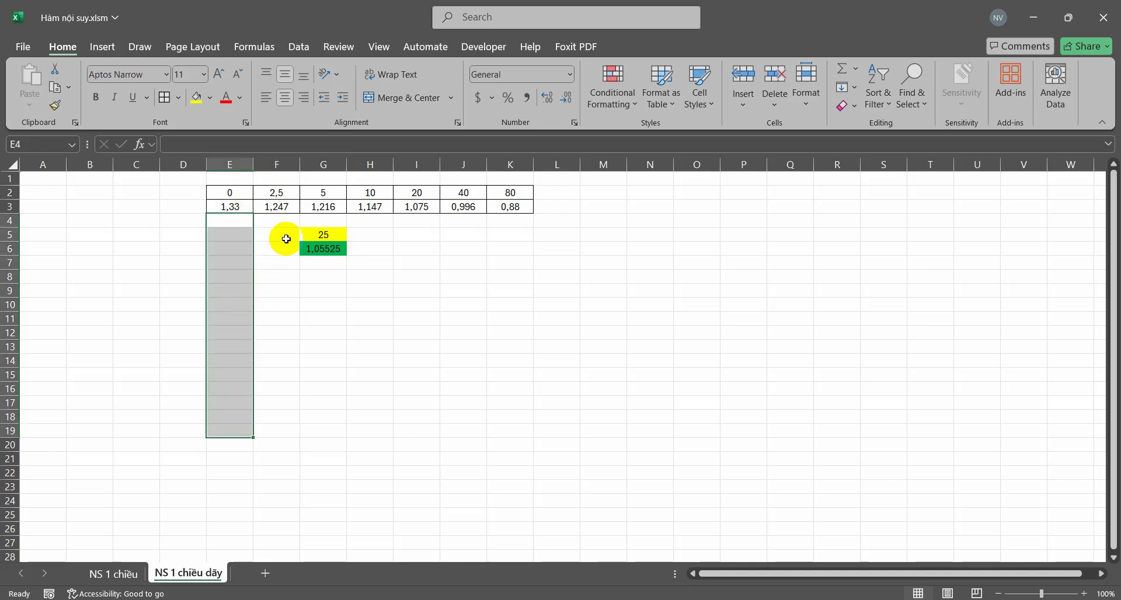
{"action": "left_click_drag", "start_coordinate": [277, 222], "coordinate": [276, 432]}
{"action": "left_click_drag", "start_coordinate": [217, 222], "coordinate": [227, 420]}
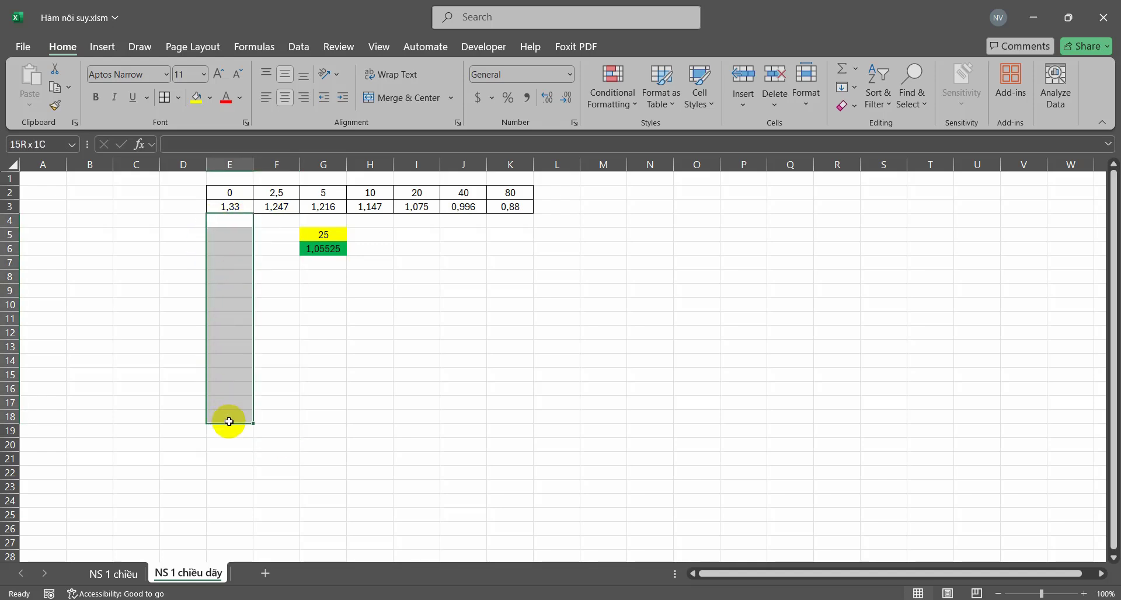
{"action": "left_click_drag", "start_coordinate": [277, 221], "coordinate": [278, 430]}
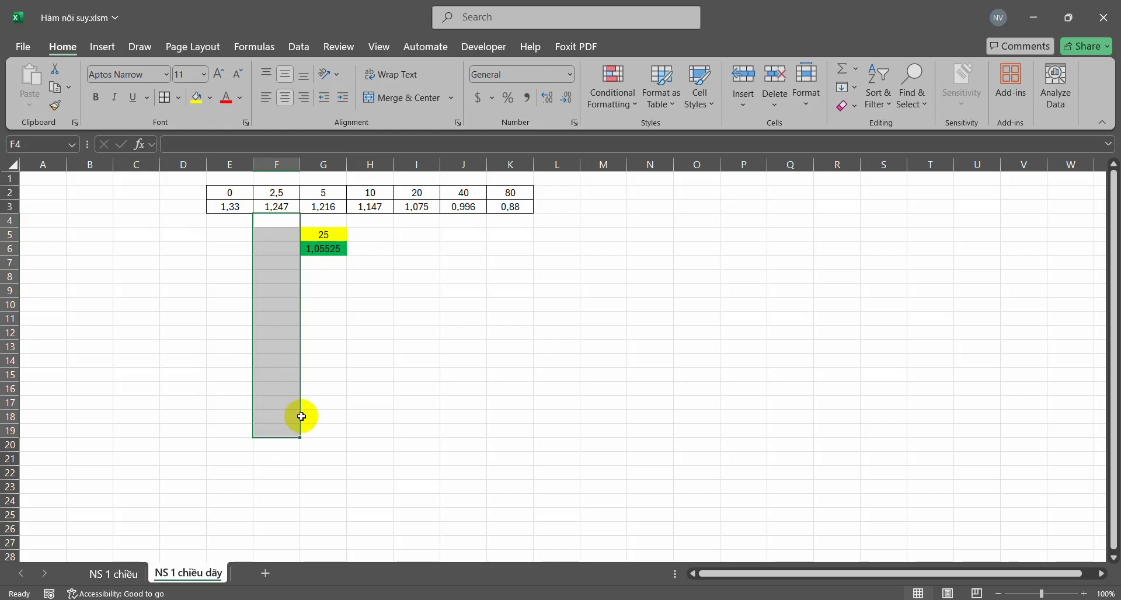
Recheck G6's references against input 25 in G5, then save the workbook
{"action": "left_click", "coordinate": [323, 237]}
{"action": "double_click", "coordinate": [333, 246]}
{"action": "left_click", "coordinate": [333, 233]}
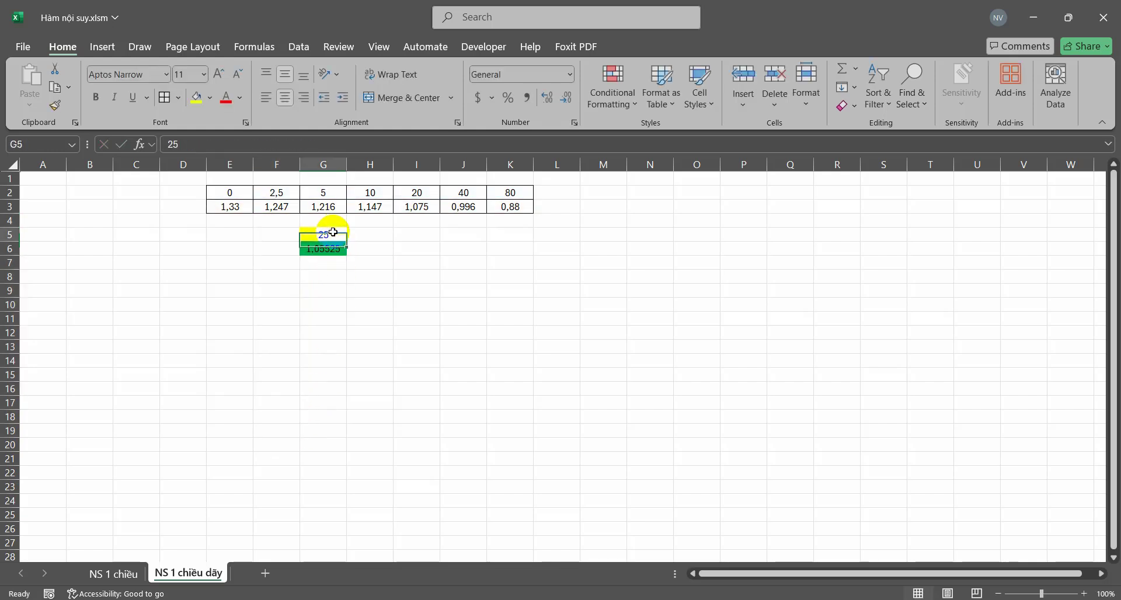
{"action": "double_click", "coordinate": [332, 248]}
{"action": "left_click", "coordinate": [327, 232]}
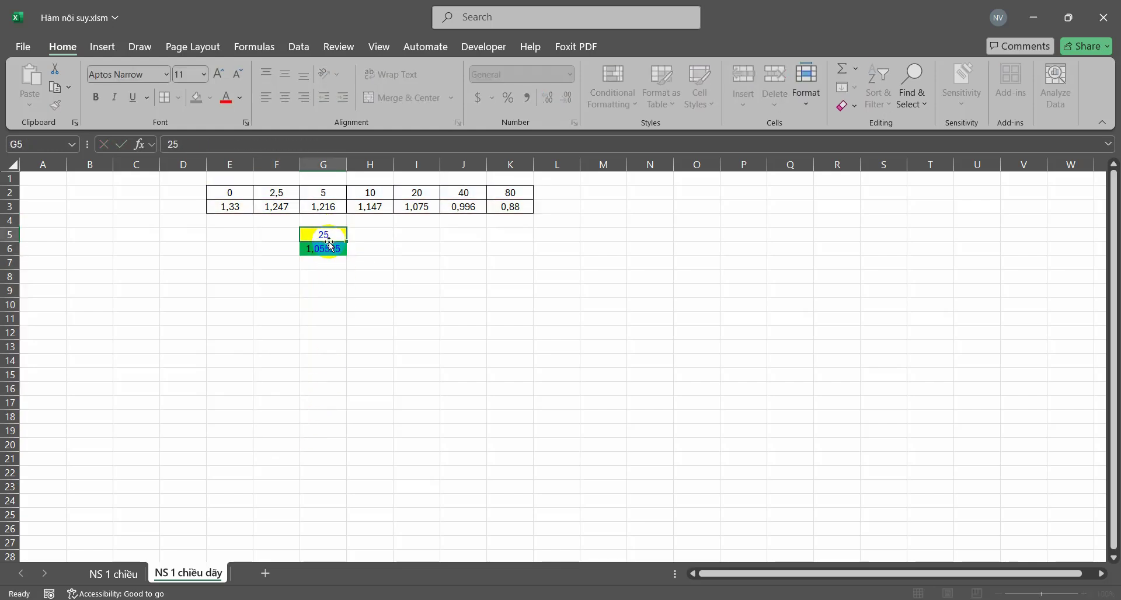
{"action": "double_click", "coordinate": [330, 246]}
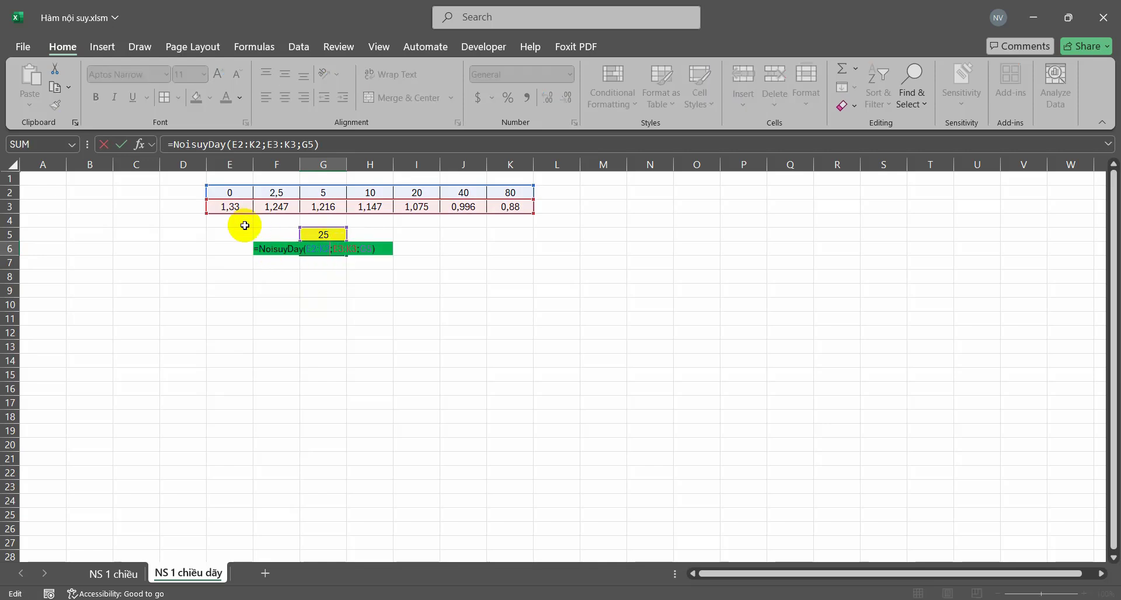
{"action": "key", "text": "Escape"}
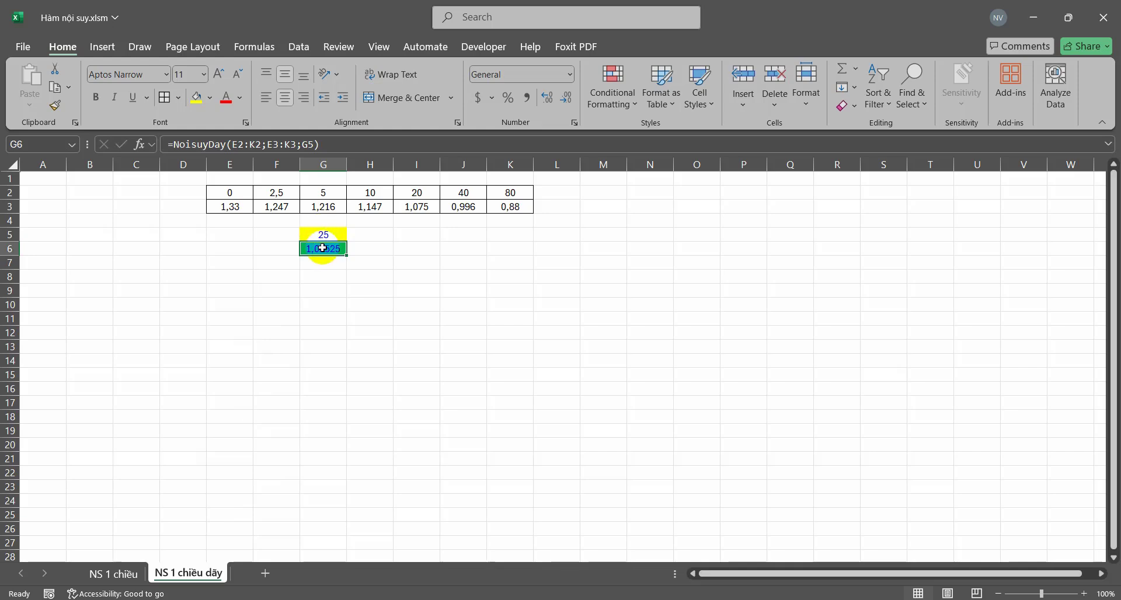
{"action": "left_click", "coordinate": [332, 291]}
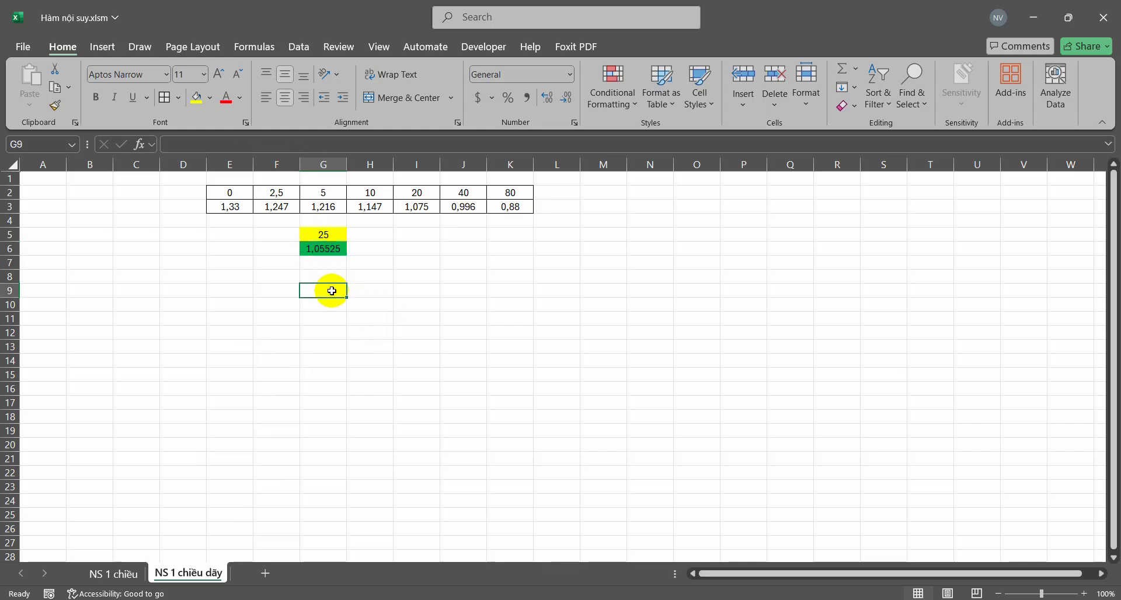
{"action": "key", "text": "ctrl+s"}
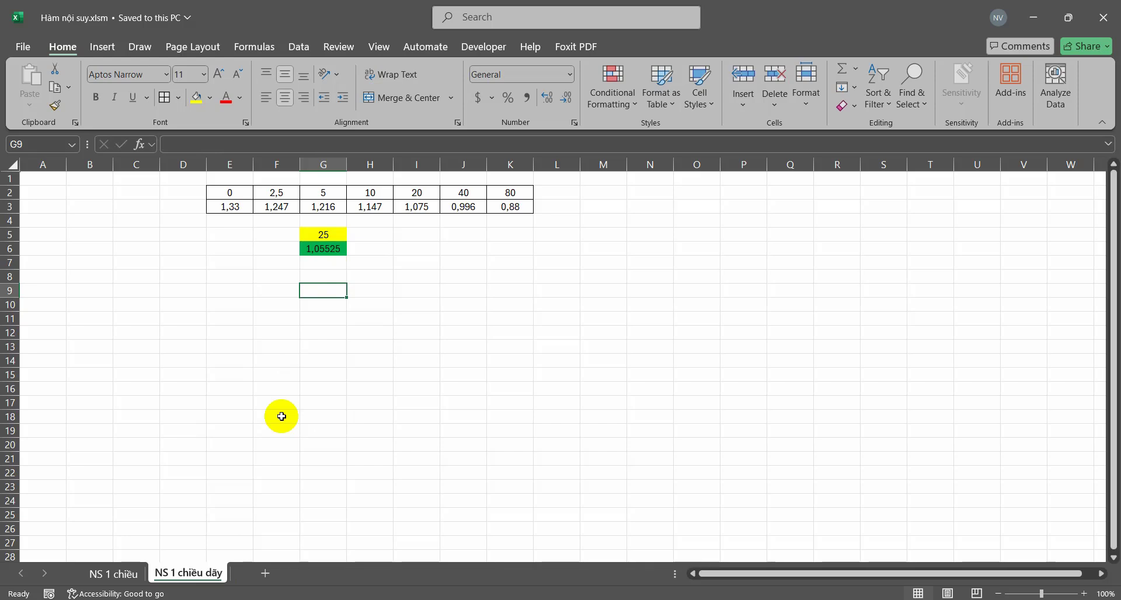
Add a new sheet named NS 2 chiều
{"action": "left_click", "coordinate": [250, 577]}
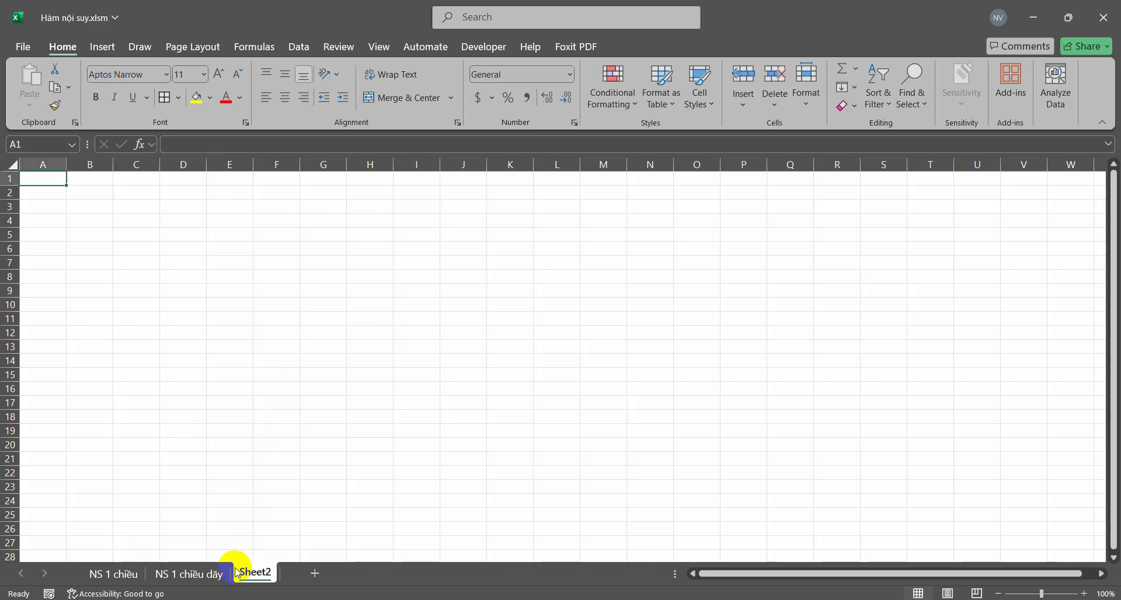
{"action": "double_click", "coordinate": [255, 574]}
{"action": "type", "text": "NS 2 chiều"}
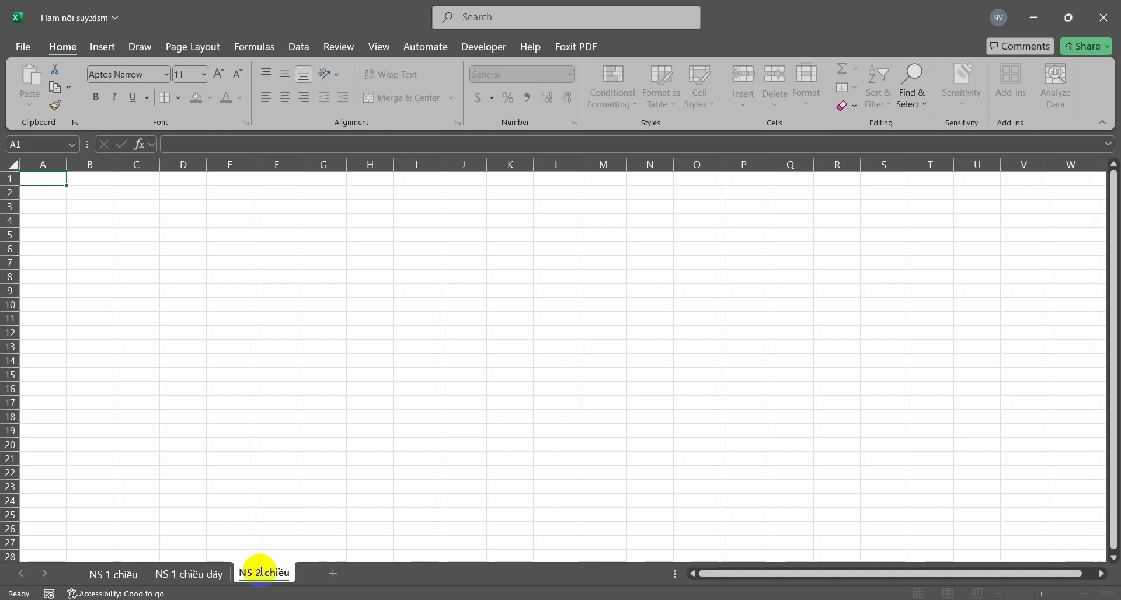
{"action": "key", "text": "Return"}
{"action": "left_click", "coordinate": [219, 261]}
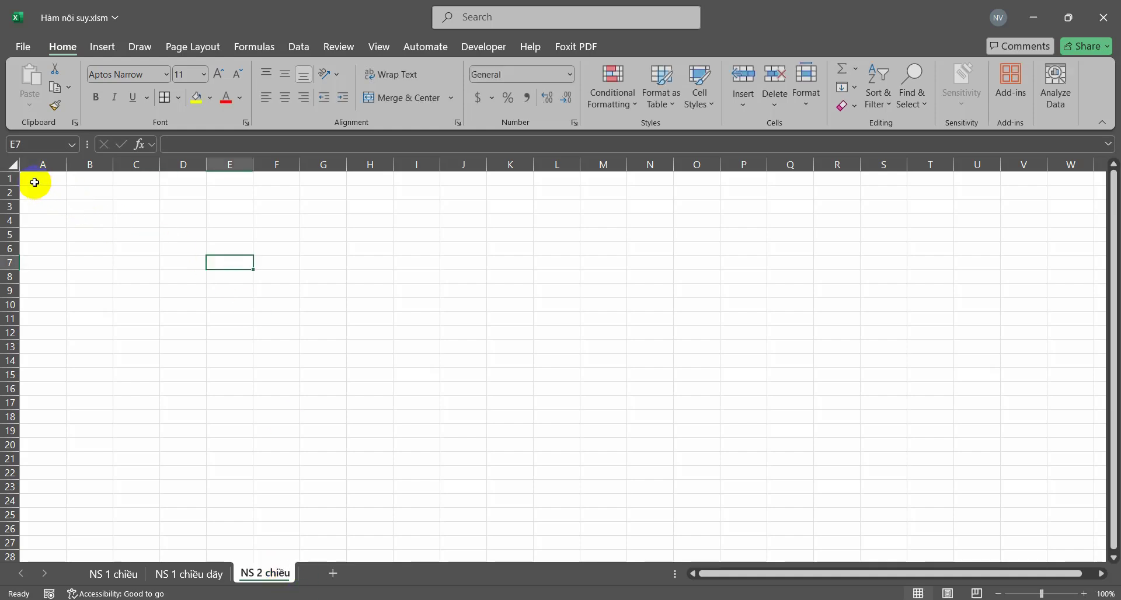
Go to the Toán đồ Osterberg sheet in the settlement calculation workbook
{"action": "mouse_move", "coordinate": [443, 571]}
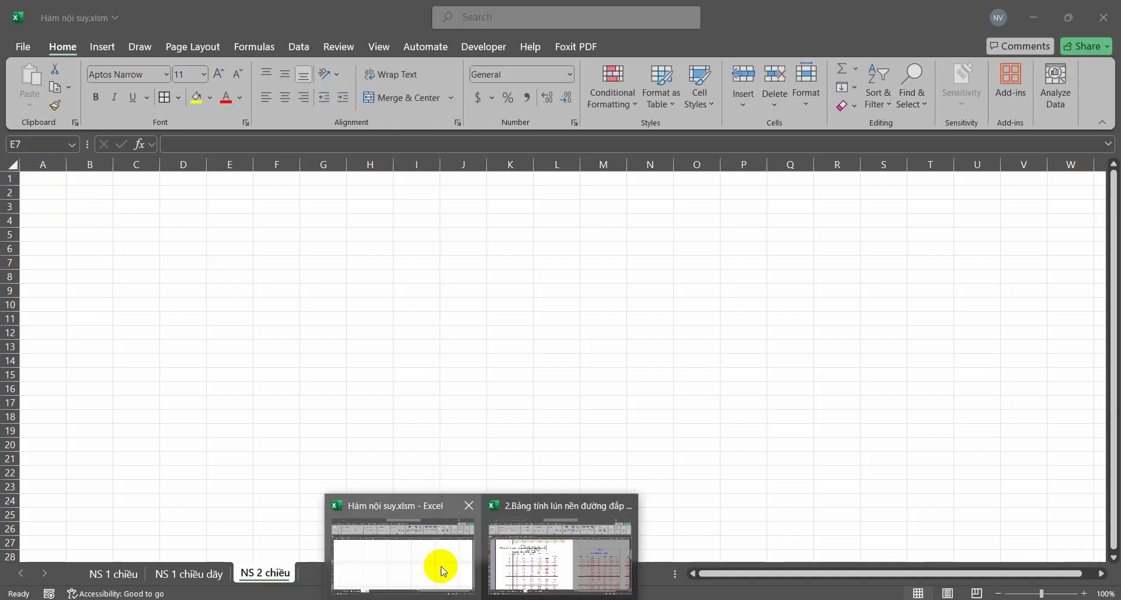
{"action": "left_click", "coordinate": [511, 558]}
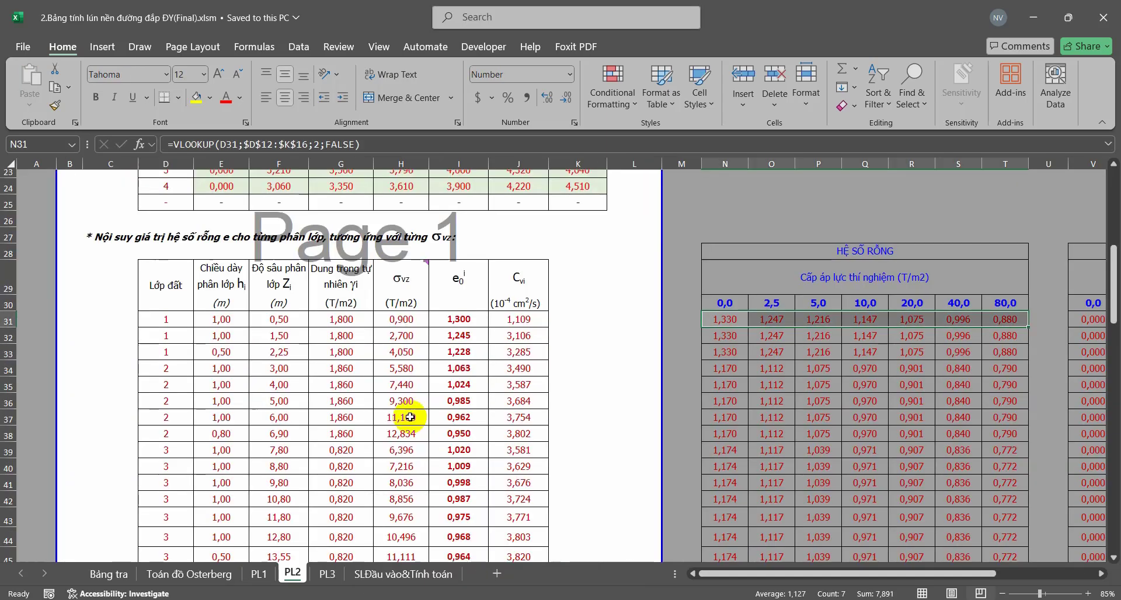
{"action": "left_click", "coordinate": [328, 576]}
{"action": "left_click", "coordinate": [189, 575]}
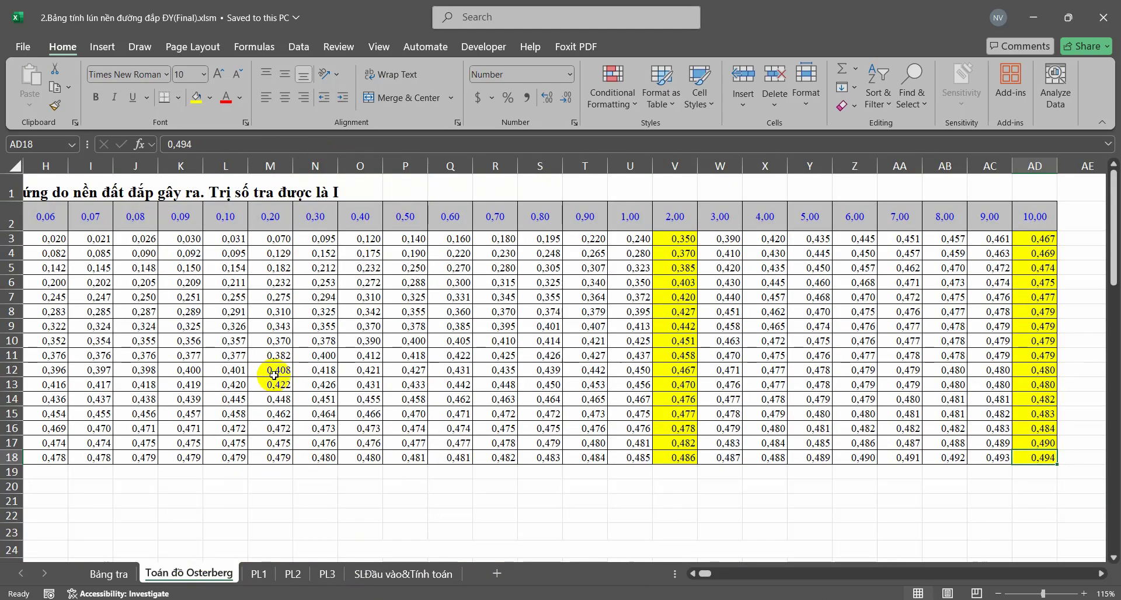
{"action": "left_click", "coordinate": [15, 169]}
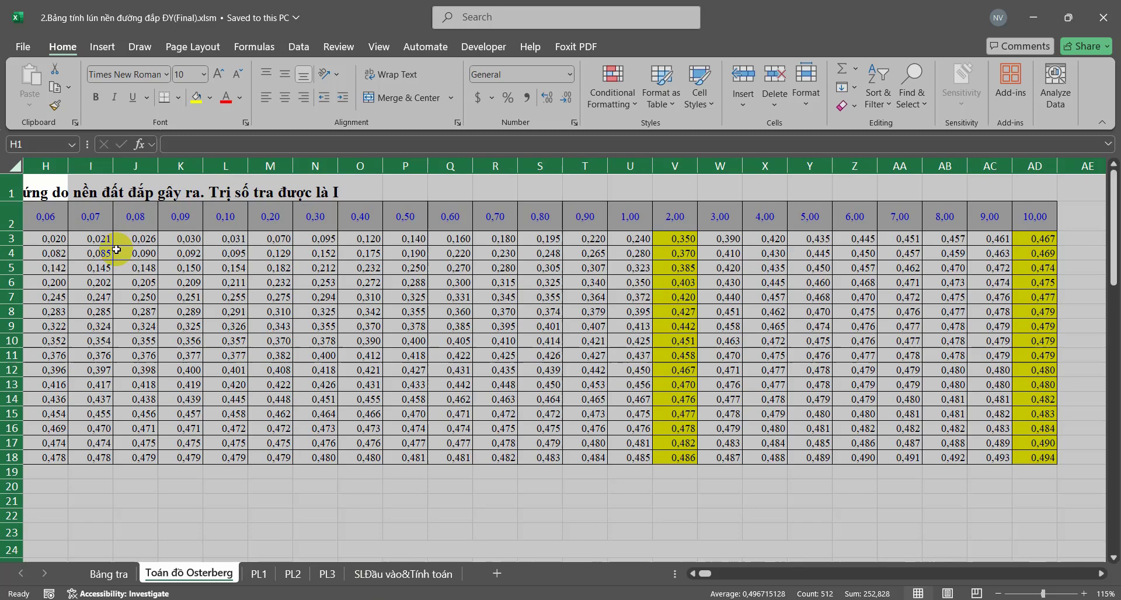
{"action": "left_click", "coordinate": [692, 575]}
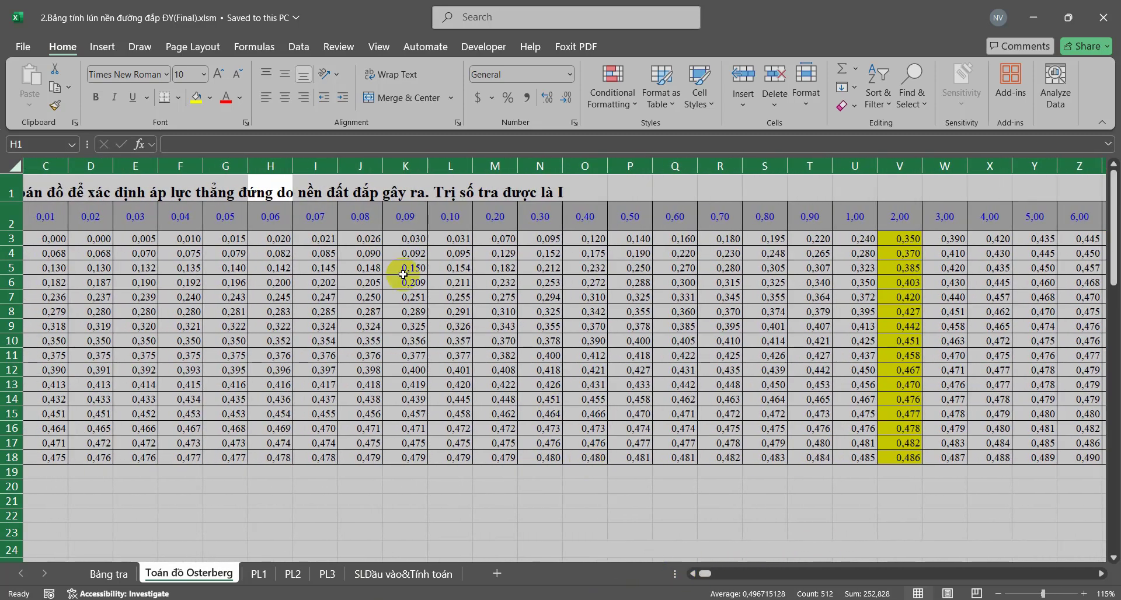
{"action": "left_click", "coordinate": [90, 215]}
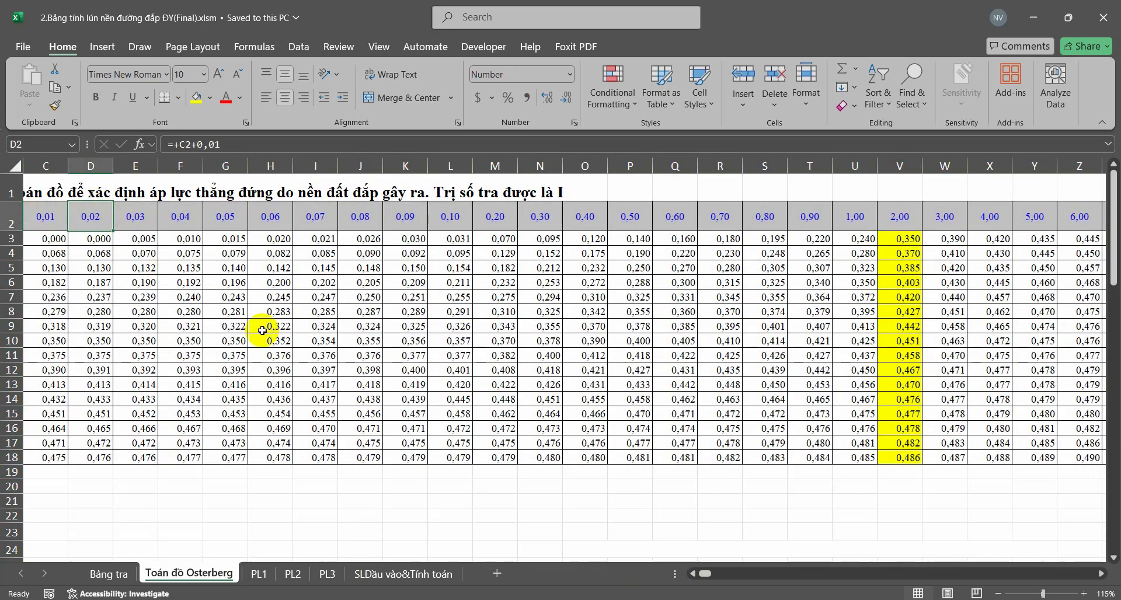
{"action": "left_click", "coordinate": [693, 575]}
{"action": "left_click", "coordinate": [693, 574]}
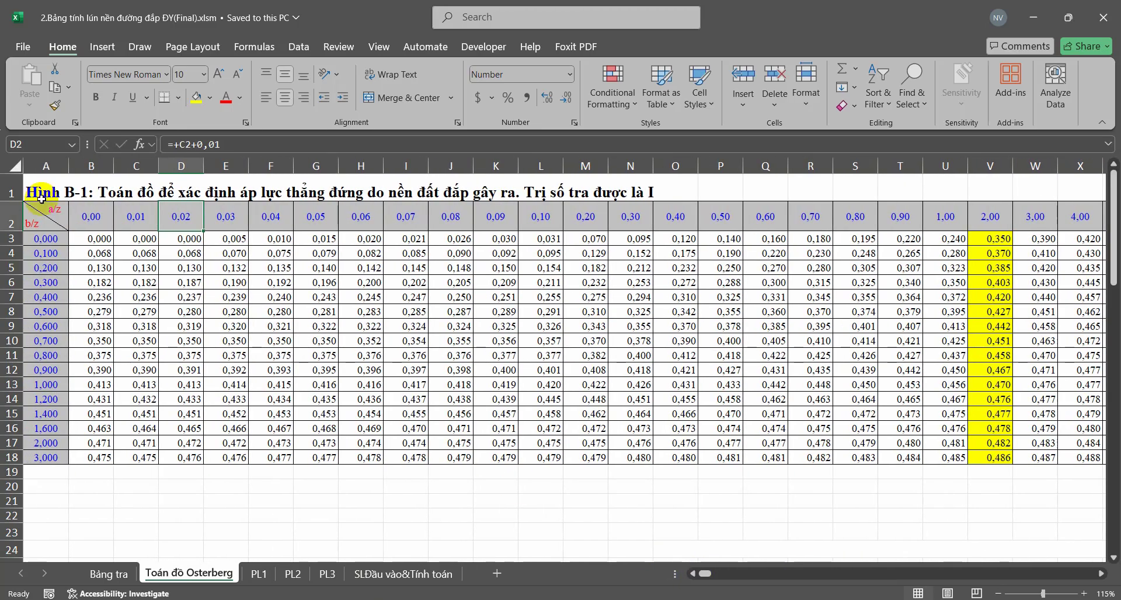
Copy the Osterberg table A2:AD18 and return to the Hàm nội suy workbook
{"action": "left_click", "coordinate": [14, 166]}
{"action": "left_click", "coordinate": [44, 191]}
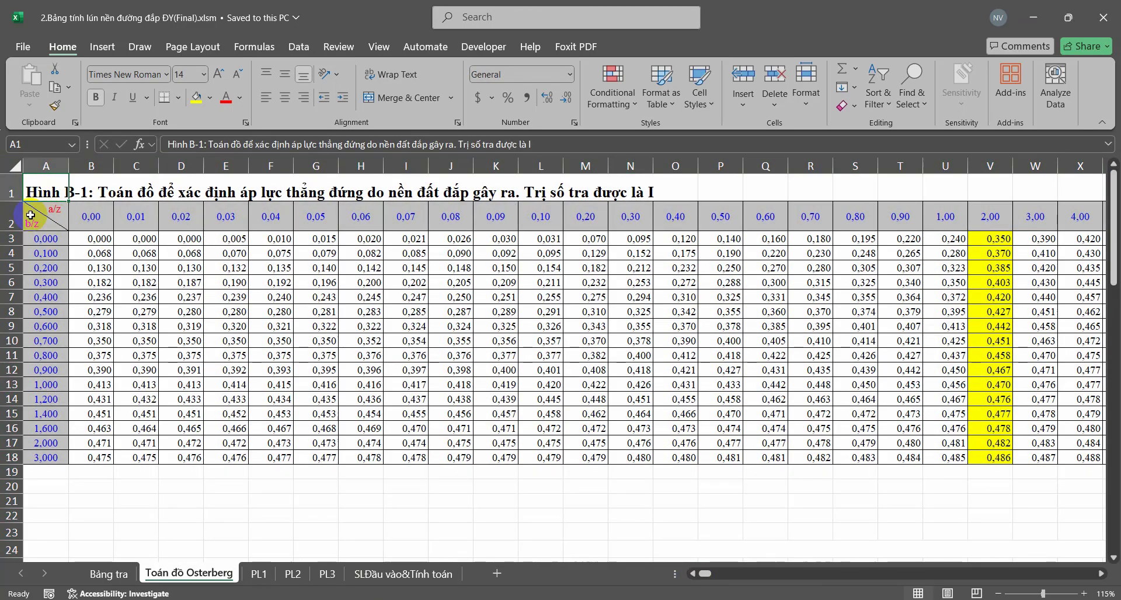
{"action": "left_click_drag", "start_coordinate": [30, 215], "coordinate": [1109, 458]}
{"action": "key", "text": "ctrl+c"}
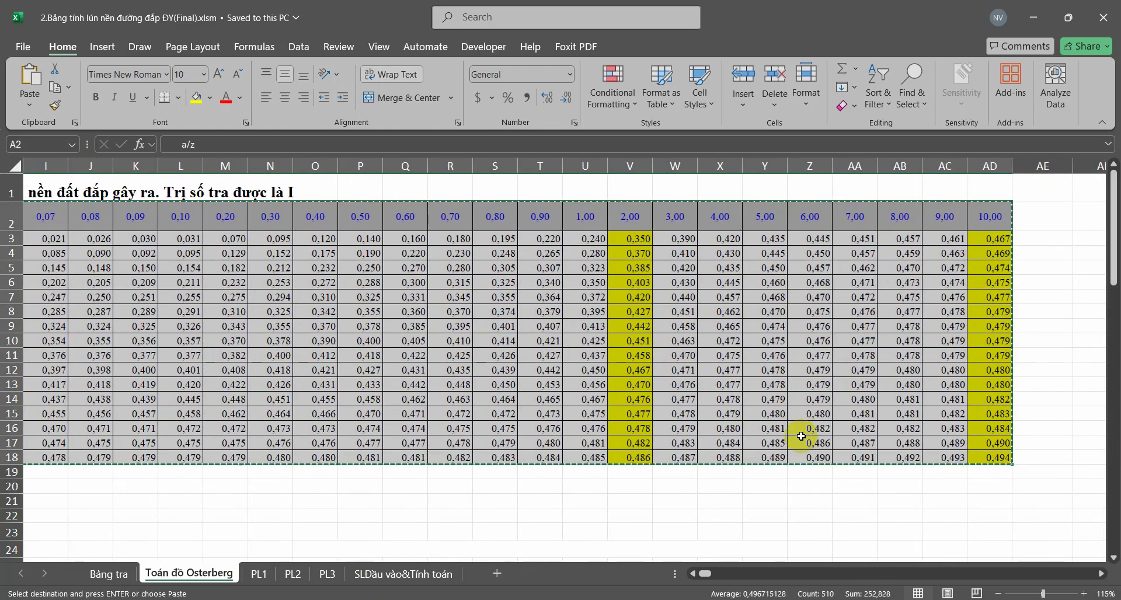
{"action": "key", "text": "alt+Tab"}
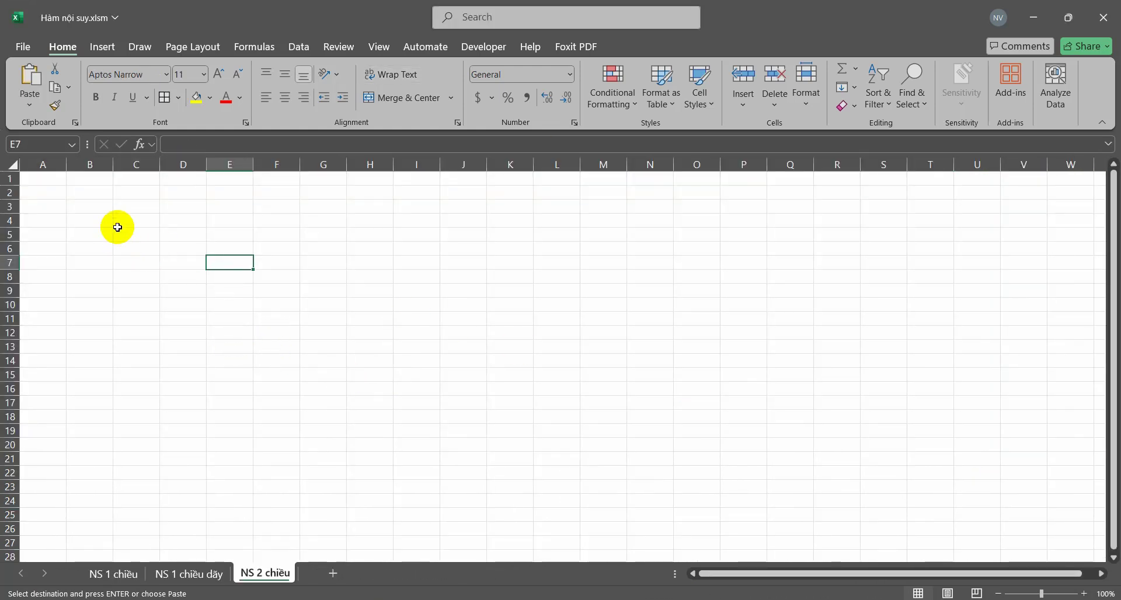
Paste the Osterberg table at B3 so it fills B3:AE19, and check its C4:AE19 values
{"action": "left_click", "coordinate": [105, 208]}
{"action": "key", "text": "ctrl+v"}
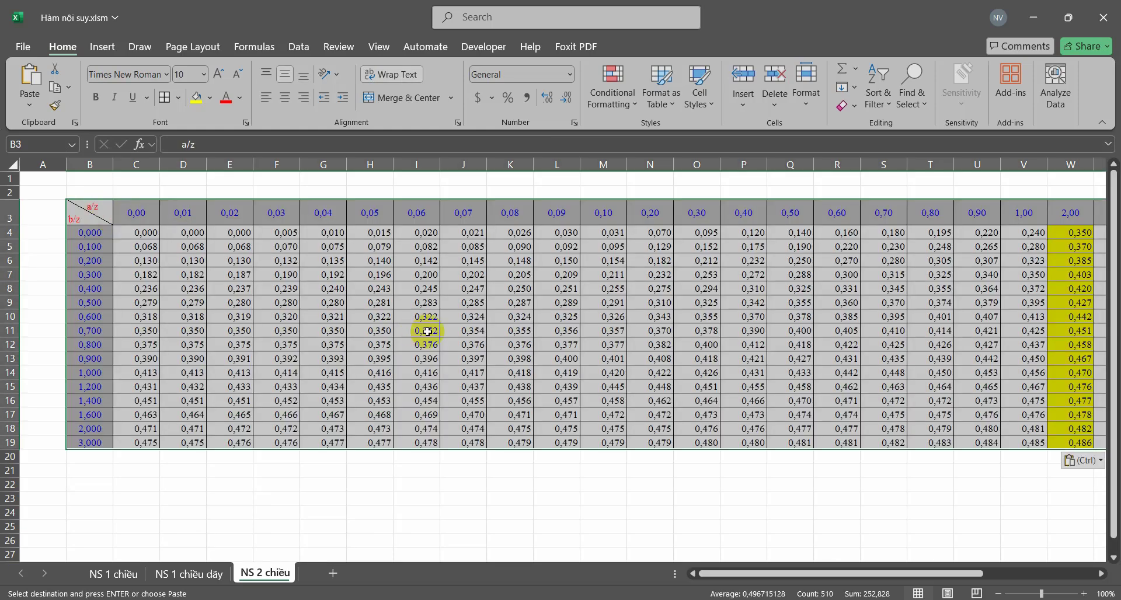
{"action": "left_click", "coordinate": [465, 375]}
{"action": "scroll", "coordinate": [379, 412], "scroll_direction": "down", "scroll_amount": 1, "text": "ctrl"}
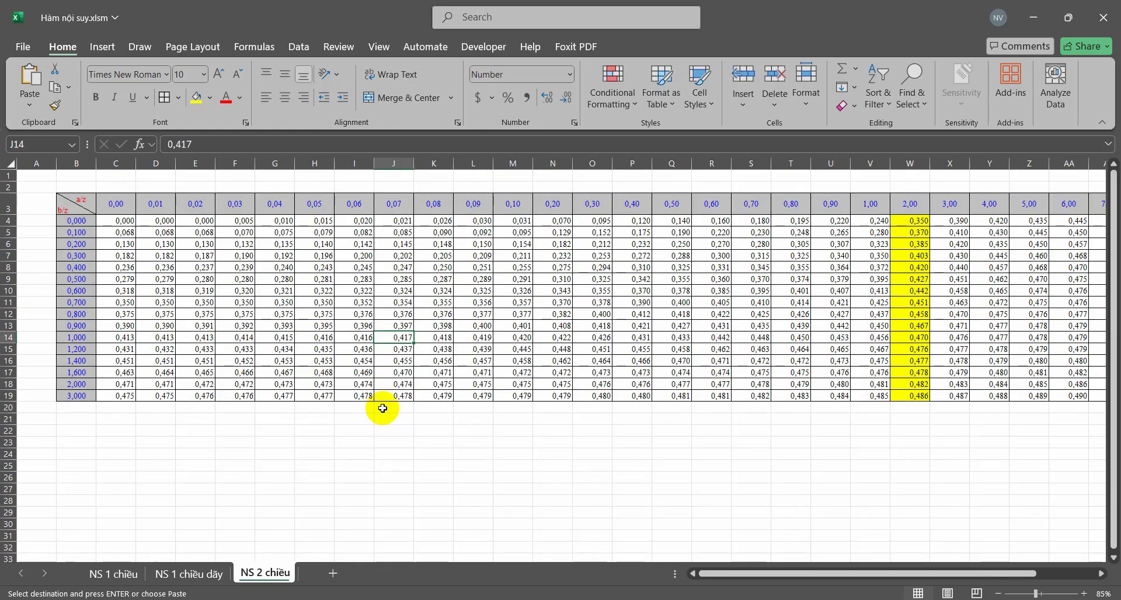
{"action": "scroll", "coordinate": [381, 408], "scroll_direction": "down", "scroll_amount": 1, "text": "ctrl"}
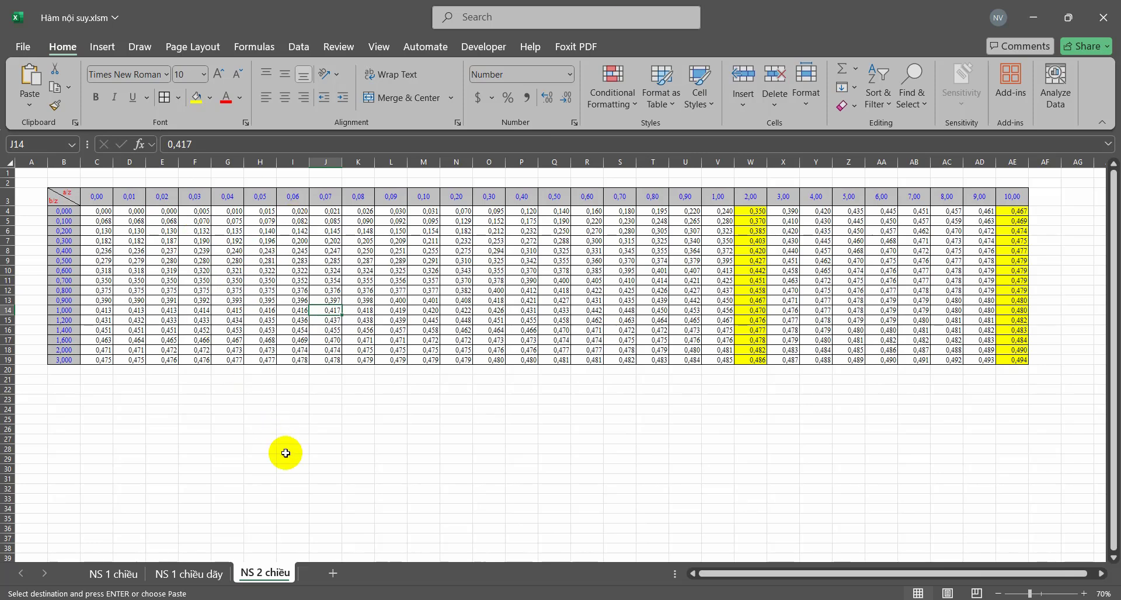
{"action": "left_click", "coordinate": [72, 195]}
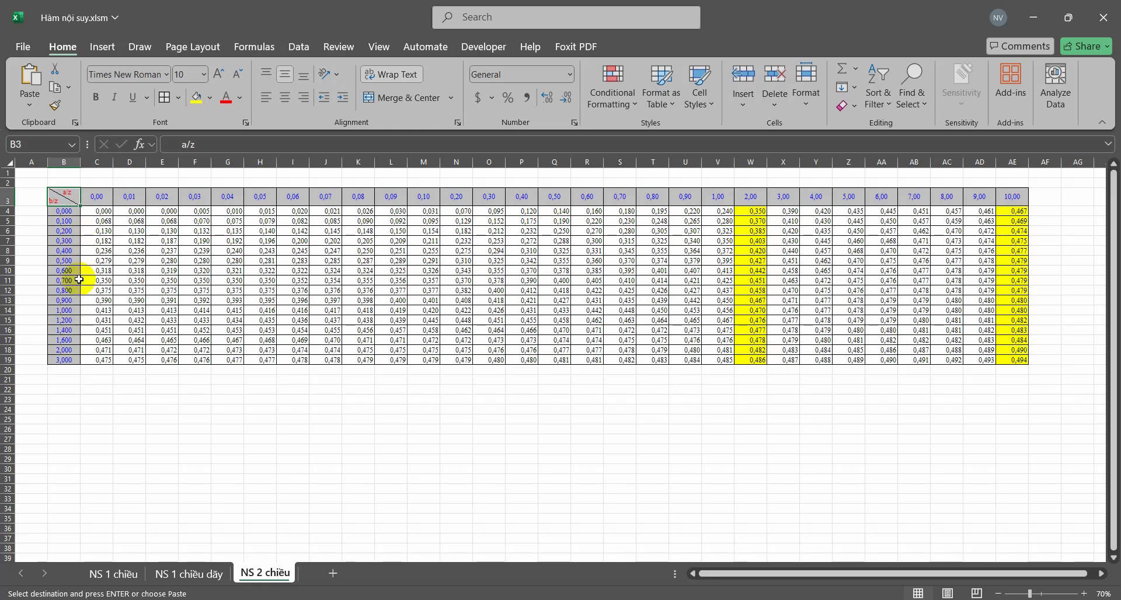
{"action": "mouse_move", "coordinate": [104, 212]}
{"action": "left_mouse_down"}
{"action": "mouse_move", "coordinate": [1031, 365]}
{"action": "mouse_move", "coordinate": [1016, 359]}
{"action": "left_mouse_up"}
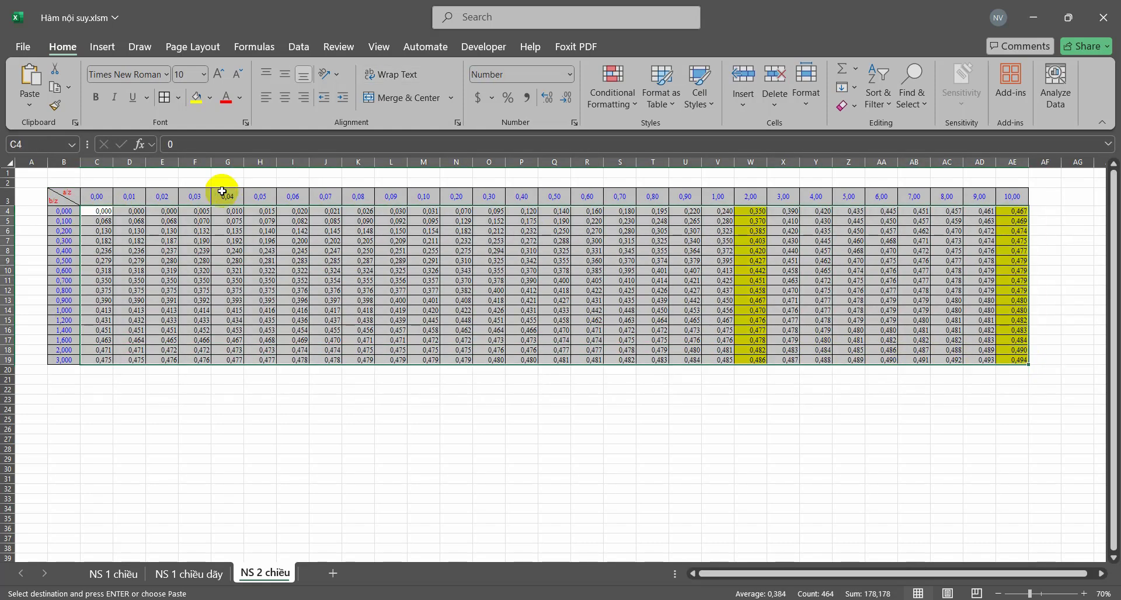
{"action": "left_click", "coordinate": [218, 408]}
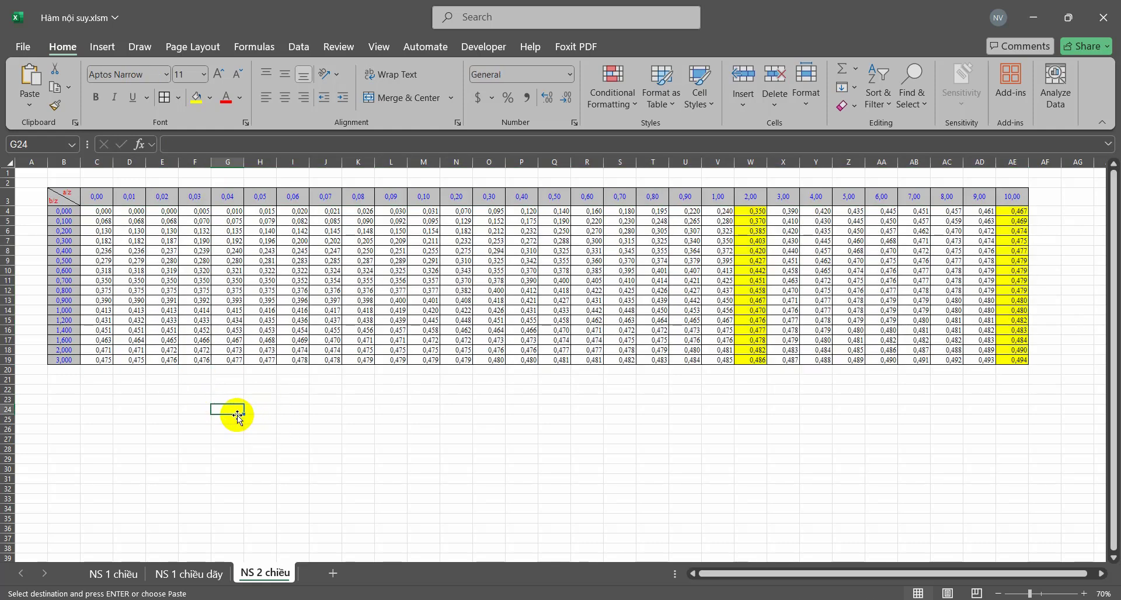
Enter the label 'a/z =' in E23, formatted in Tahoma size 20
{"action": "left_click", "coordinate": [159, 399]}
{"action": "type", "text": "a/z ="}
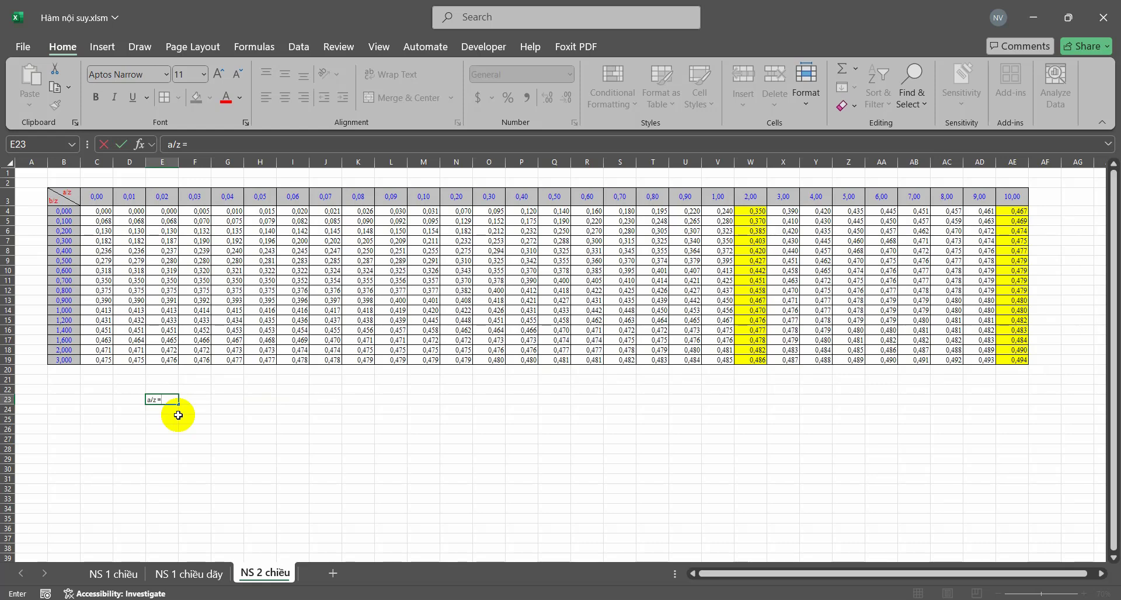
{"action": "key", "text": "Return"}
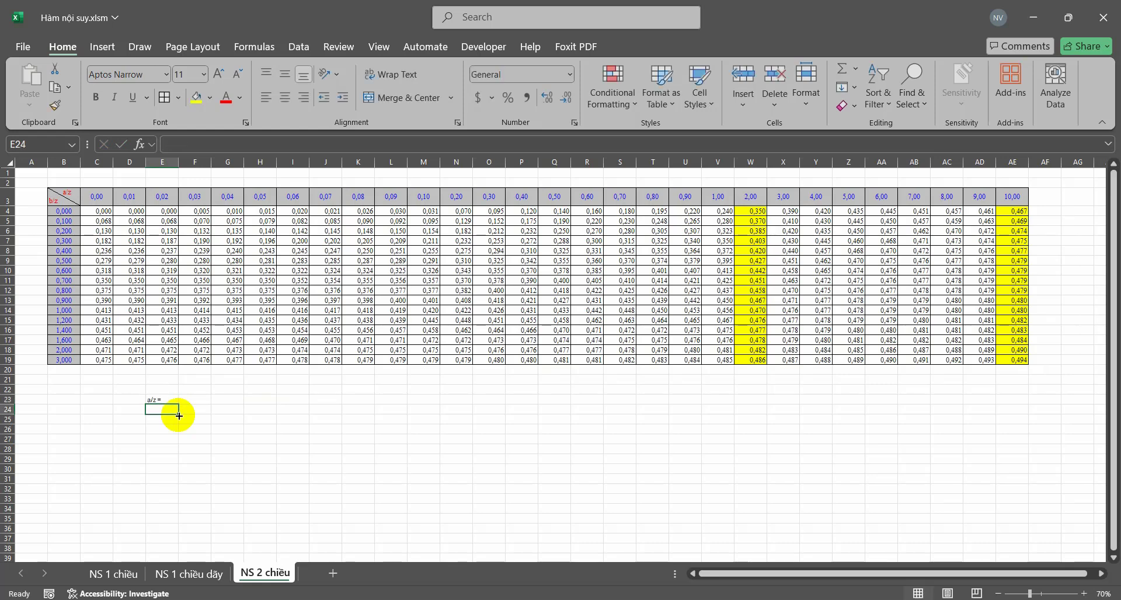
{"action": "scroll", "coordinate": [155, 376], "scroll_direction": "up", "scroll_amount": 2}
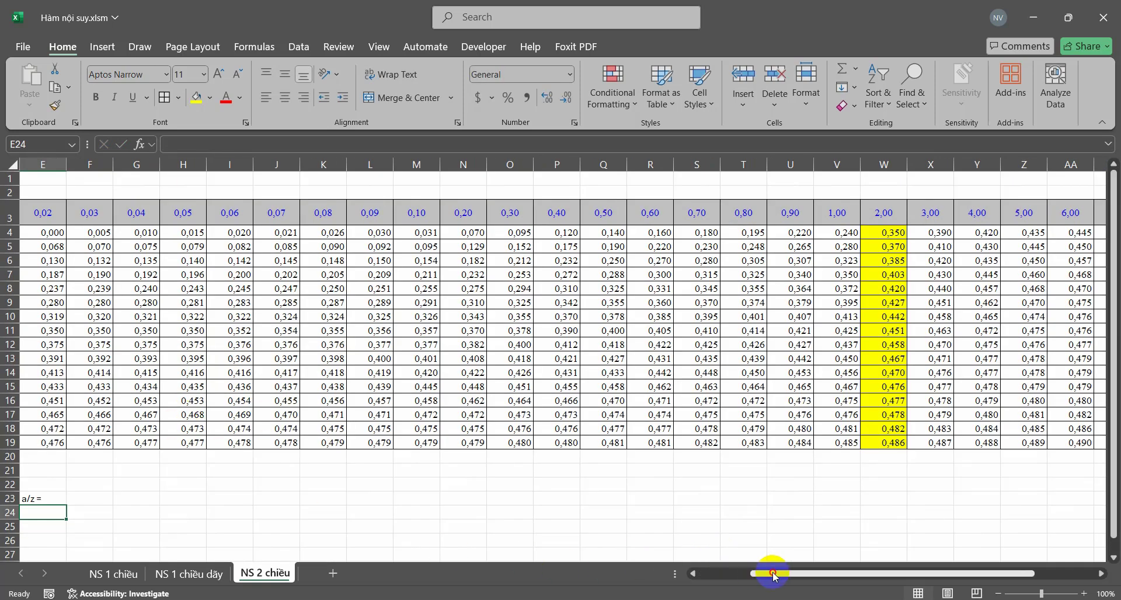
{"action": "left_click_drag", "start_coordinate": [775, 574], "coordinate": [724, 574]}
{"action": "left_click", "coordinate": [228, 499]}
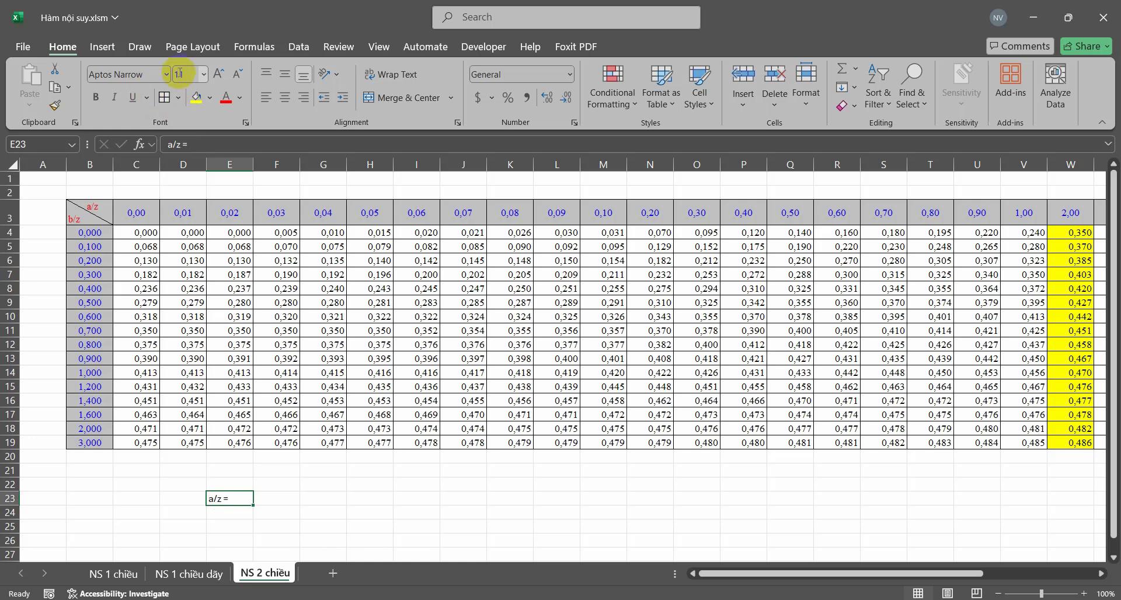
{"action": "left_click", "coordinate": [142, 75]}
{"action": "key", "text": "Tab"}
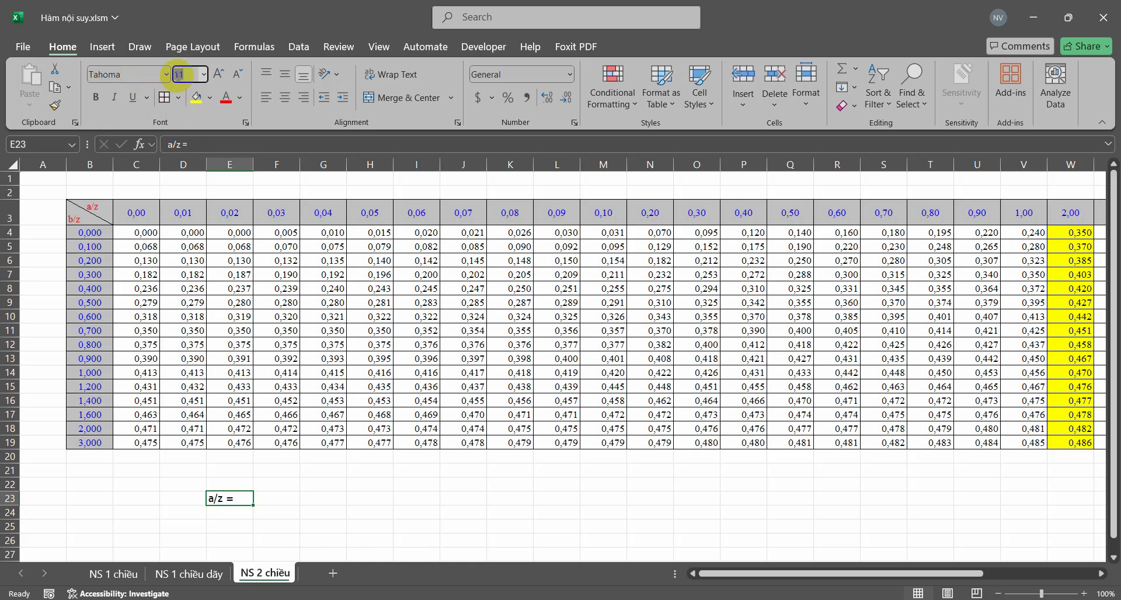
{"action": "type", "text": "20"}
{"action": "key", "text": "Return"}
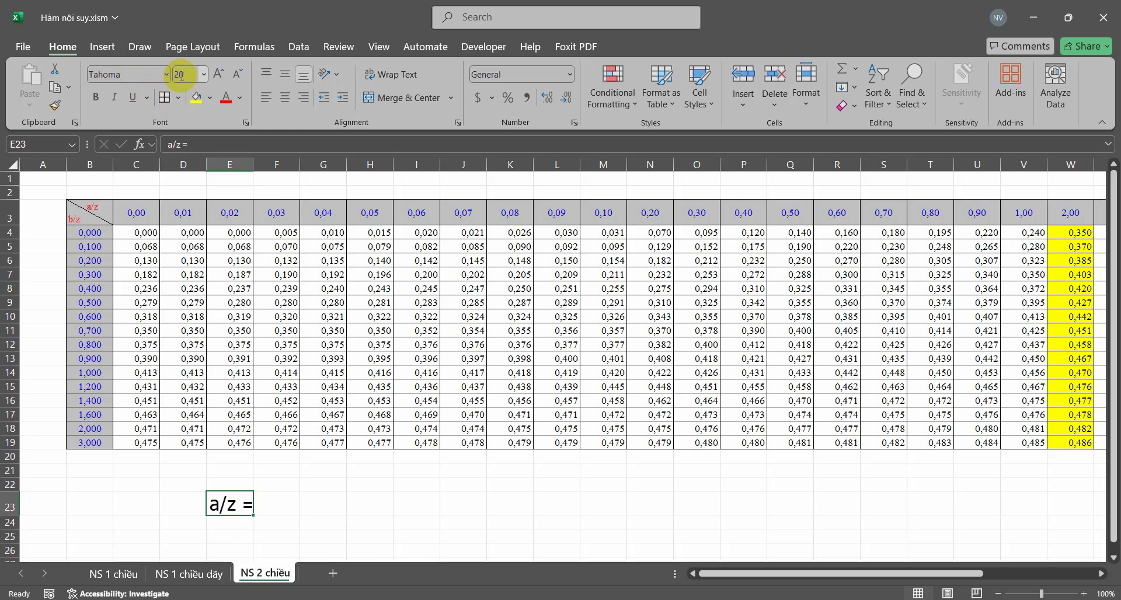
Copy the label into E24 and change it to 'b/z ='
{"action": "scroll", "coordinate": [257, 503], "scroll_direction": "down", "scroll_amount": 2}
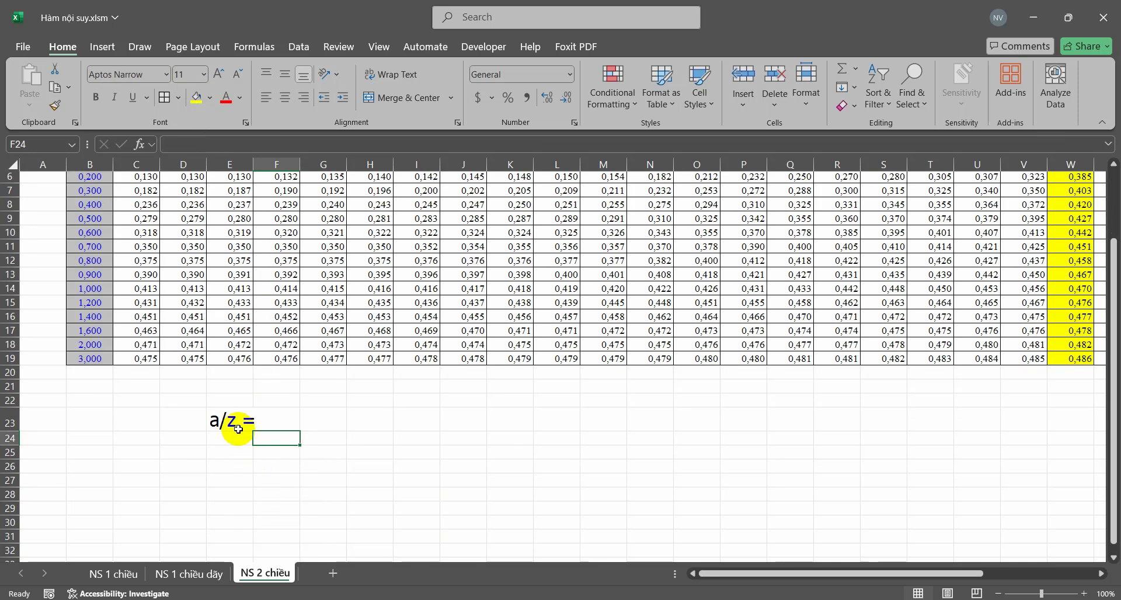
{"action": "left_click", "coordinate": [292, 420]}
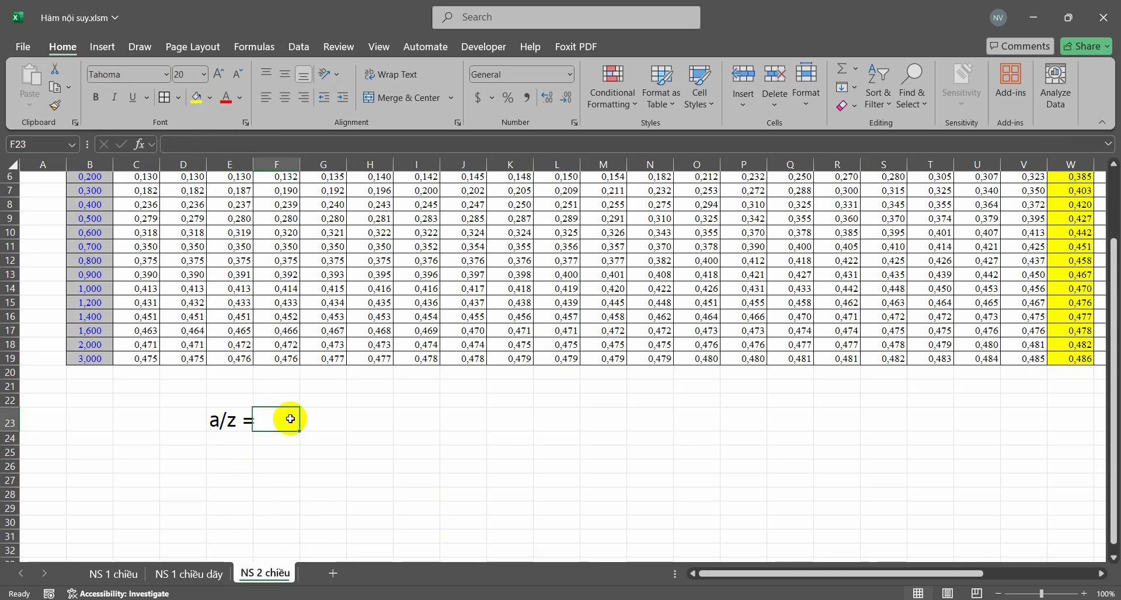
{"action": "double_click", "coordinate": [251, 421]}
{"action": "key", "text": "Escape"}
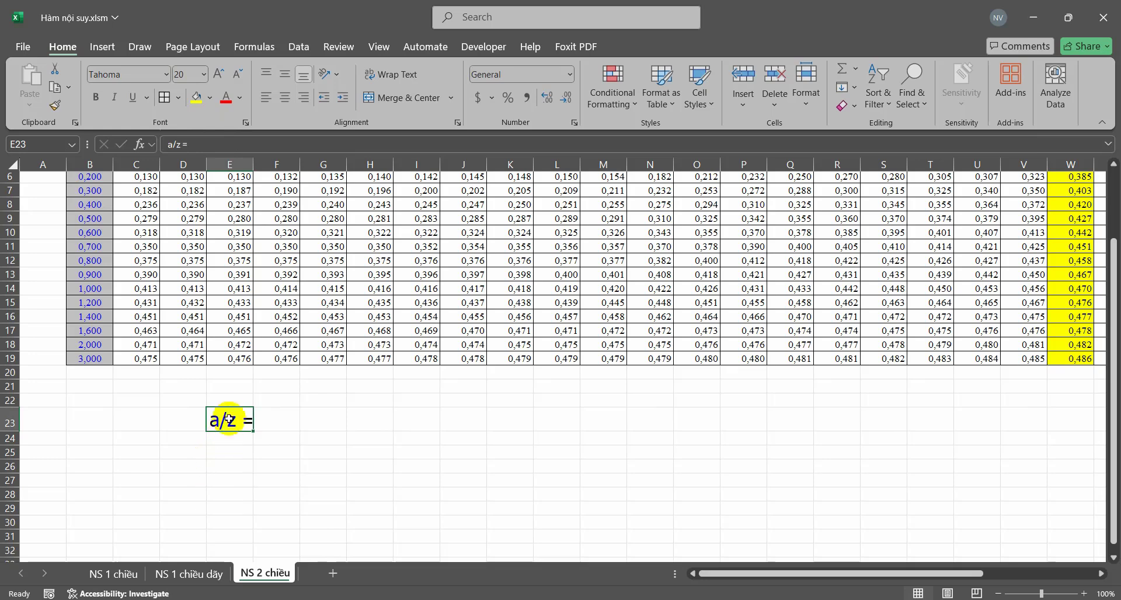
{"action": "left_click_drag", "start_coordinate": [257, 434], "coordinate": [256, 450]}
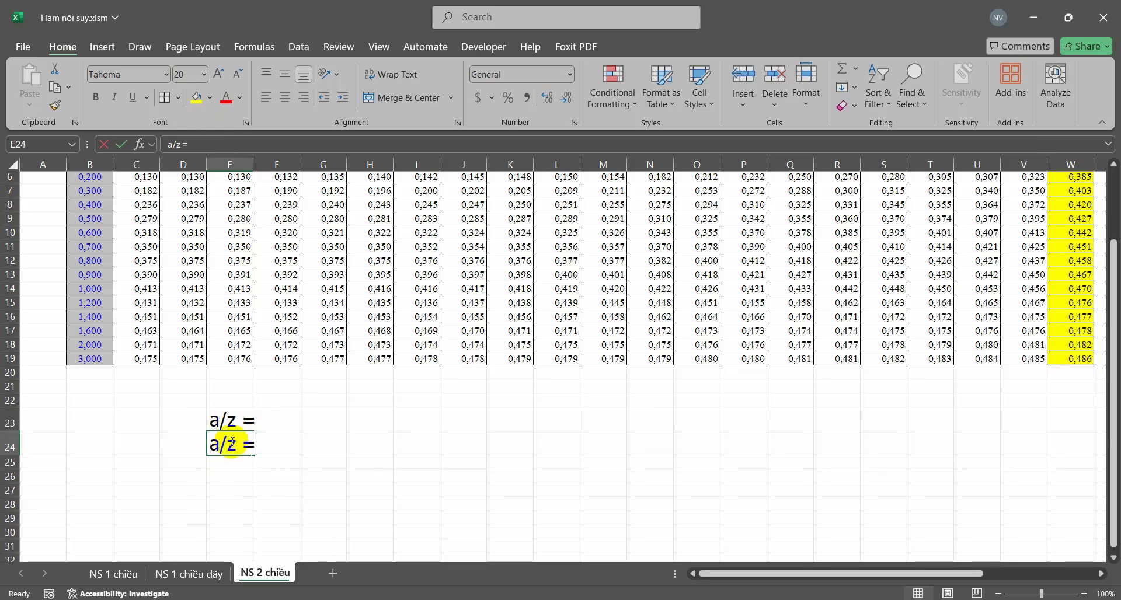
{"action": "double_click", "coordinate": [220, 447]}
{"action": "type", "text": "b"}
{"action": "left_click", "coordinate": [323, 476]}
{"action": "scroll", "coordinate": [321, 476], "scroll_direction": "up", "scroll_amount": 2}
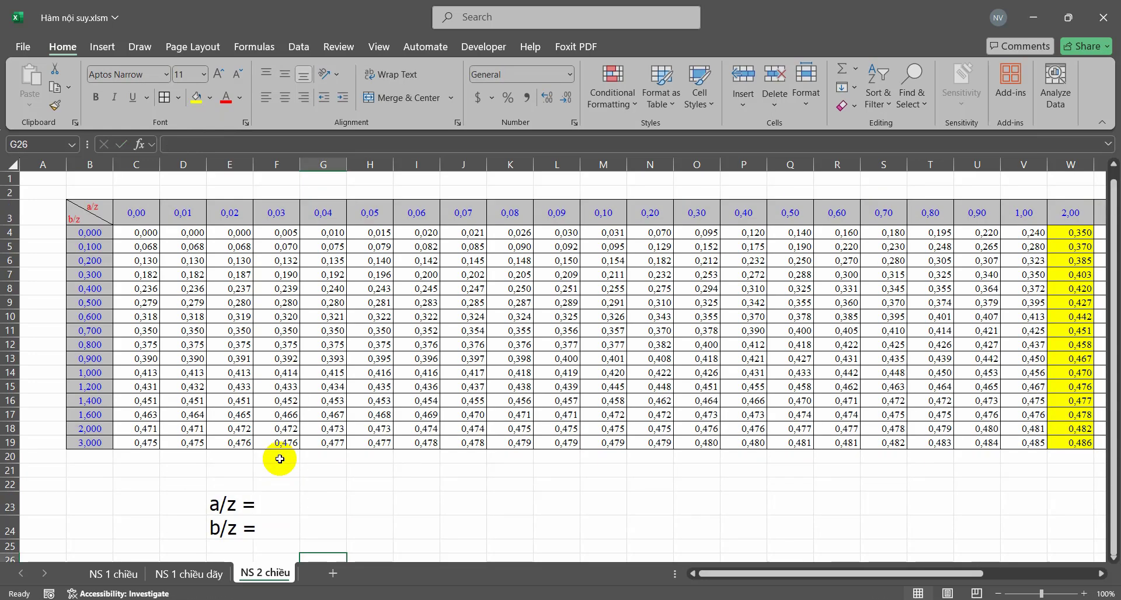
Enter 0,08 as the a/z value in G23, matching the table's 0,08 column
{"action": "left_click", "coordinate": [278, 504]}
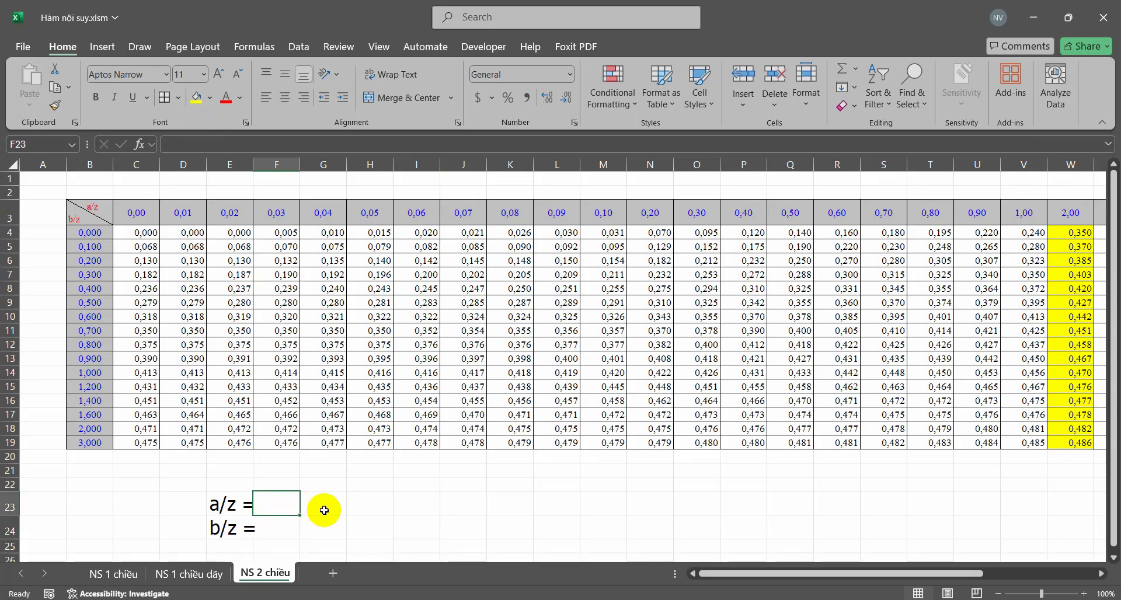
{"action": "type", "text": "0,0"}
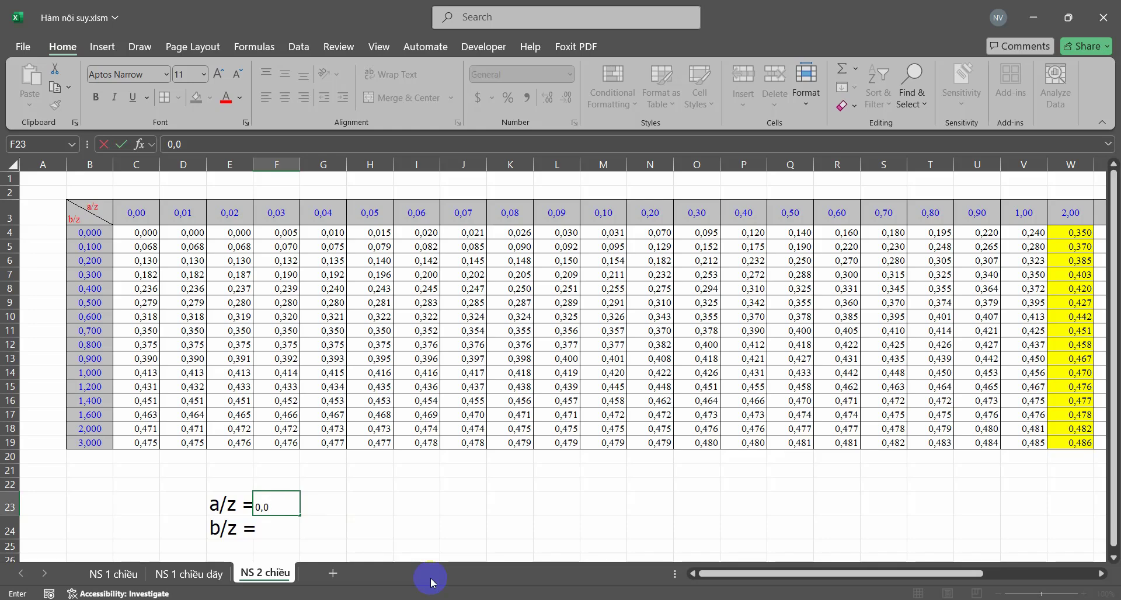
{"action": "key", "text": "Escape"}
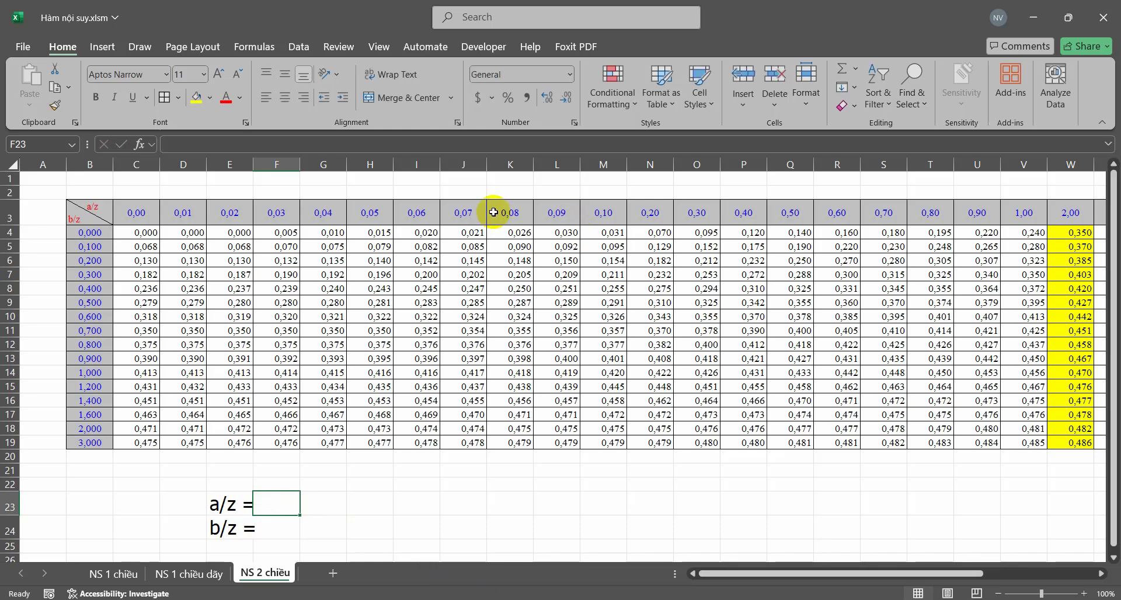
{"action": "left_click", "coordinate": [511, 165]}
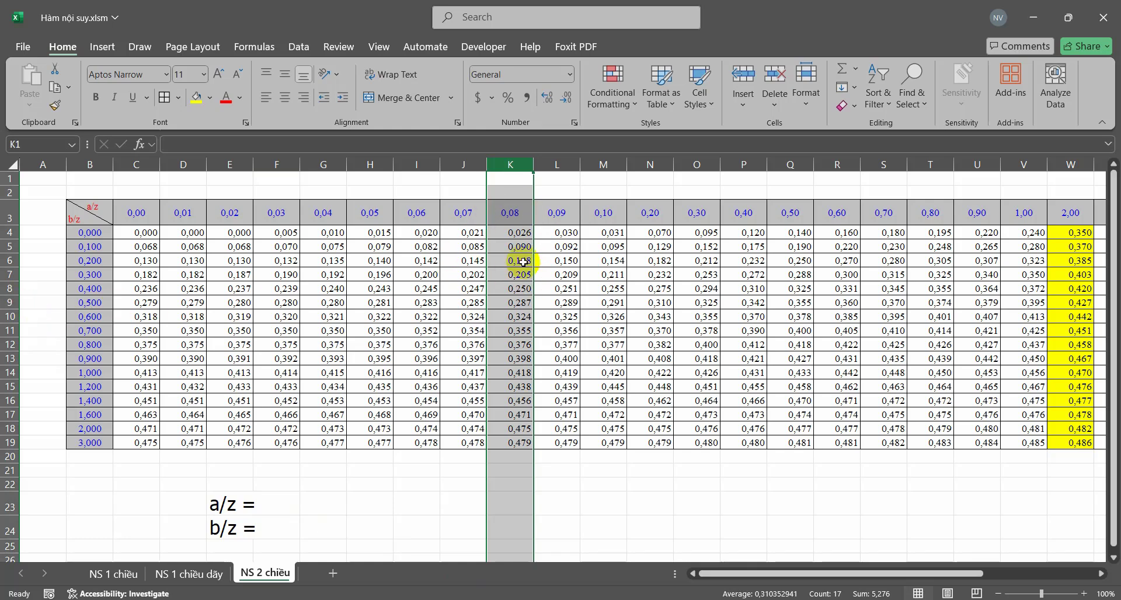
{"action": "left_click", "coordinate": [325, 501]}
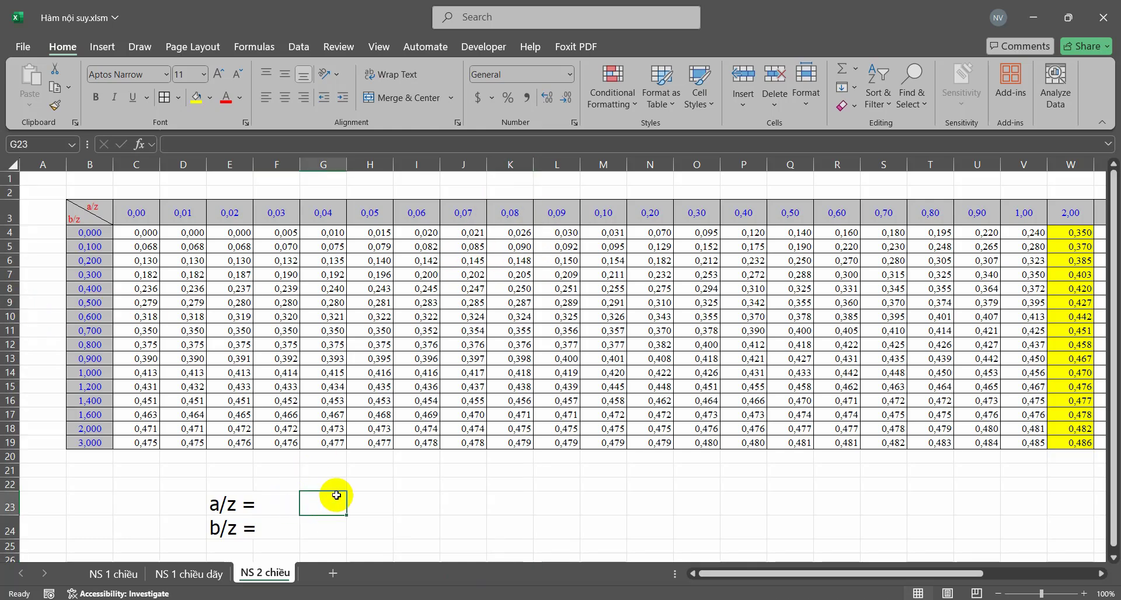
{"action": "type", "text": "0,08"}
{"action": "key", "text": "Return"}
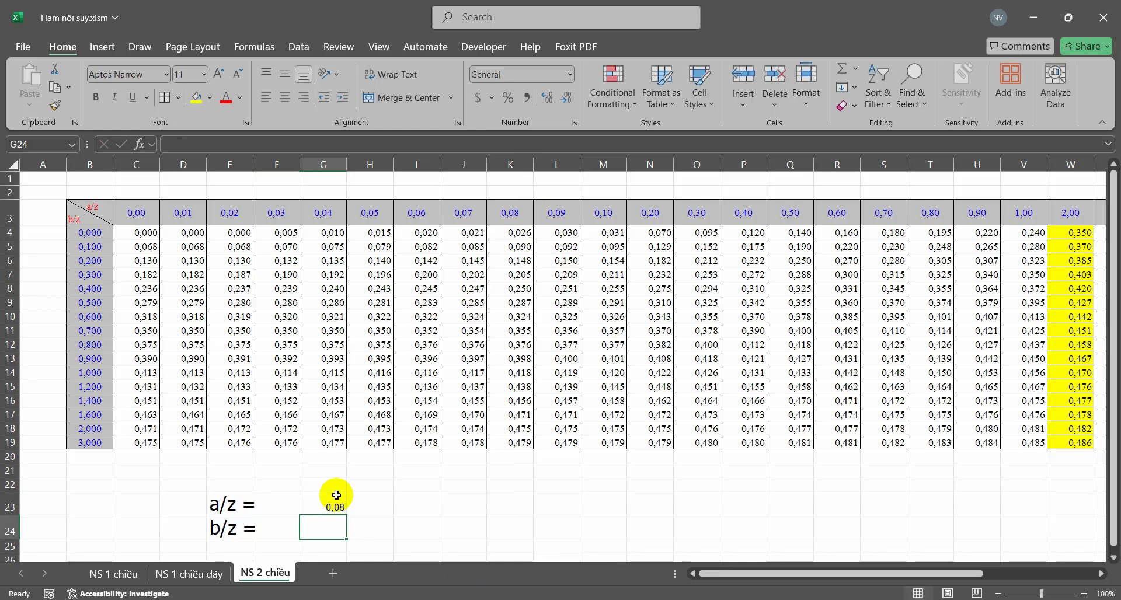
Enter 1 as the b/z value in G24 and show both values with three decimals
{"action": "left_click", "coordinate": [10, 373]}
{"action": "left_click", "coordinate": [335, 530]}
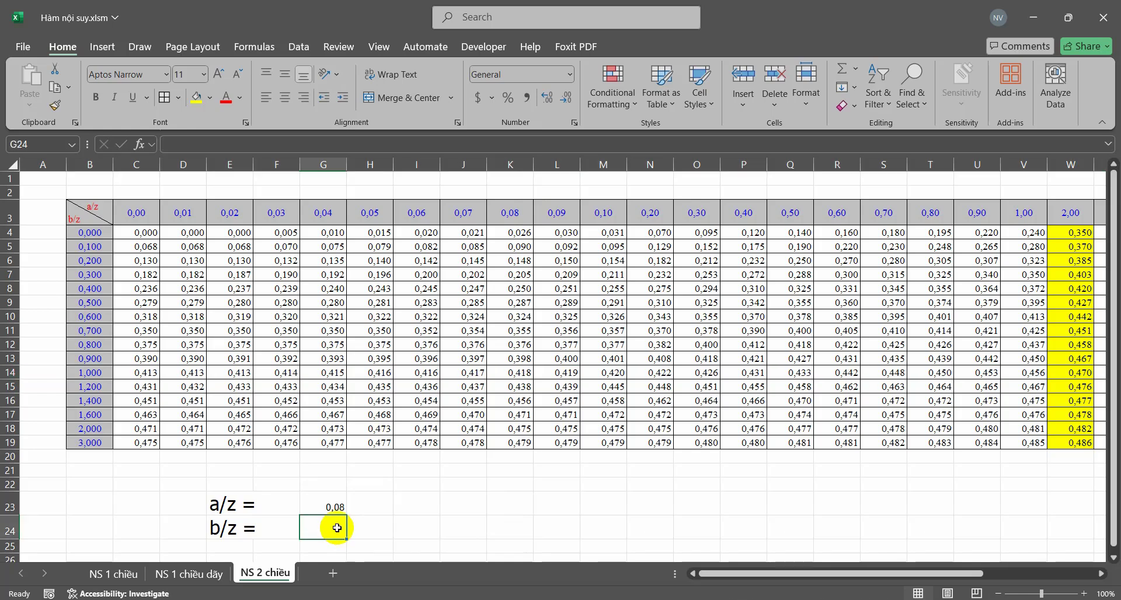
{"action": "type", "text": "1"}
{"action": "key", "text": "Return"}
{"action": "left_click_drag", "start_coordinate": [333, 506], "coordinate": [330, 529]}
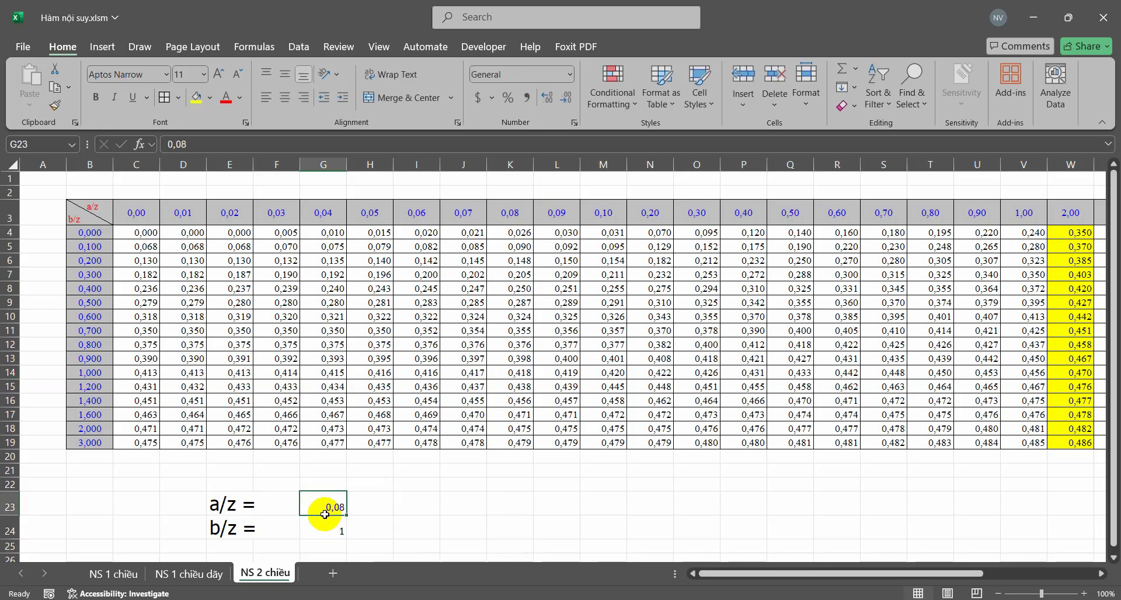
{"action": "left_click", "coordinate": [548, 99]}
{"action": "left_click", "coordinate": [341, 507]}
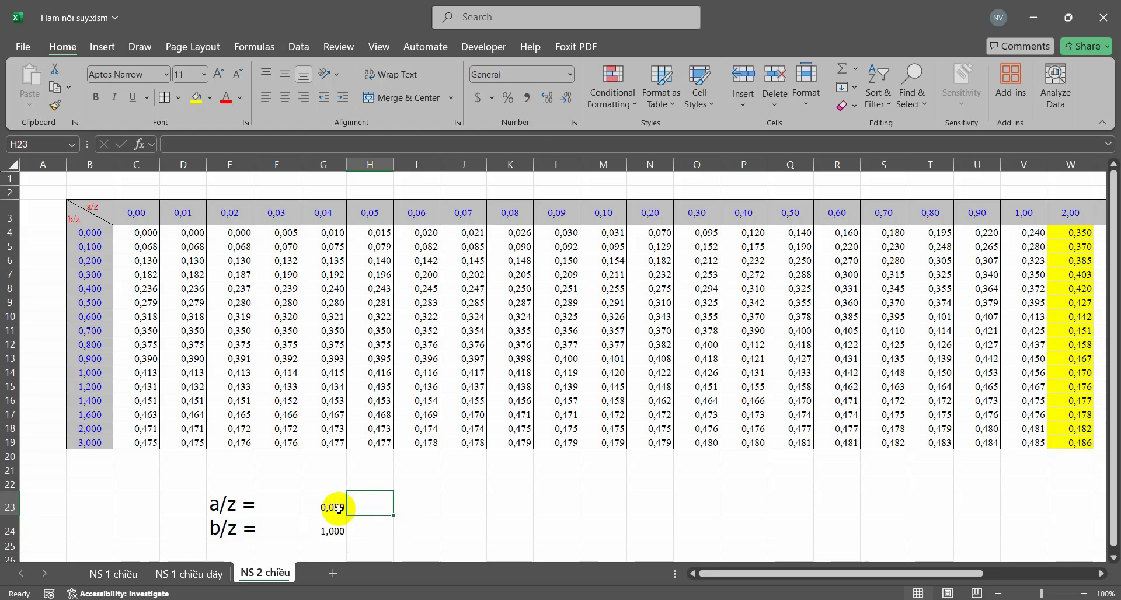
{"action": "scroll", "coordinate": [377, 467], "scroll_direction": "down", "scroll_amount": 1}
{"action": "scroll", "coordinate": [350, 415], "scroll_direction": "up", "scroll_amount": 1}
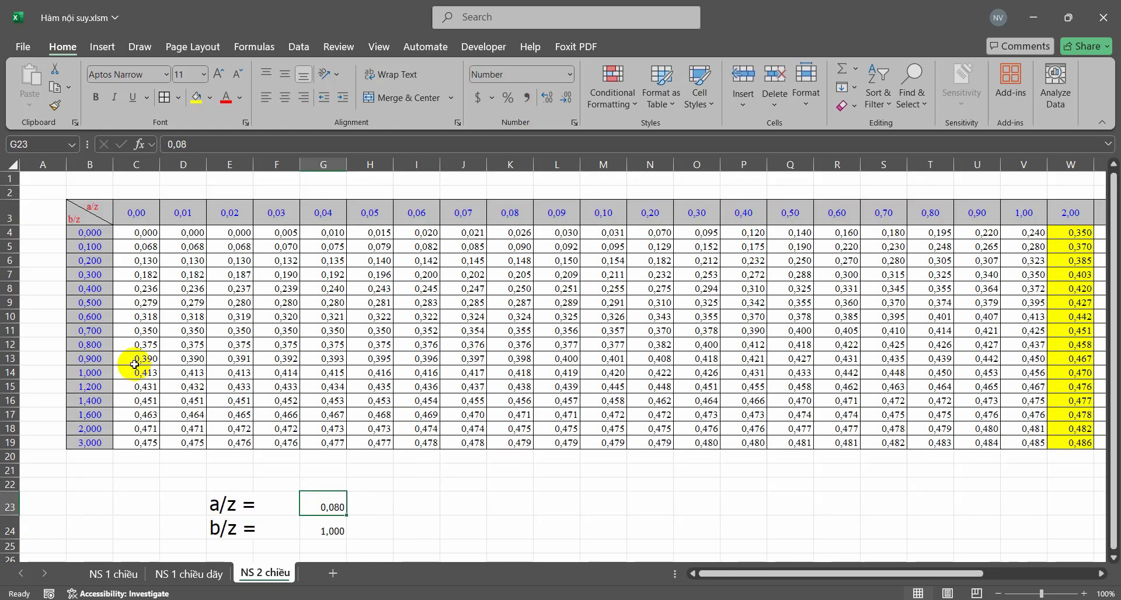
Fill row 14 (b/z 1,000) and column K (a/z 0,08) yellow
{"action": "left_click", "coordinate": [9, 372]}
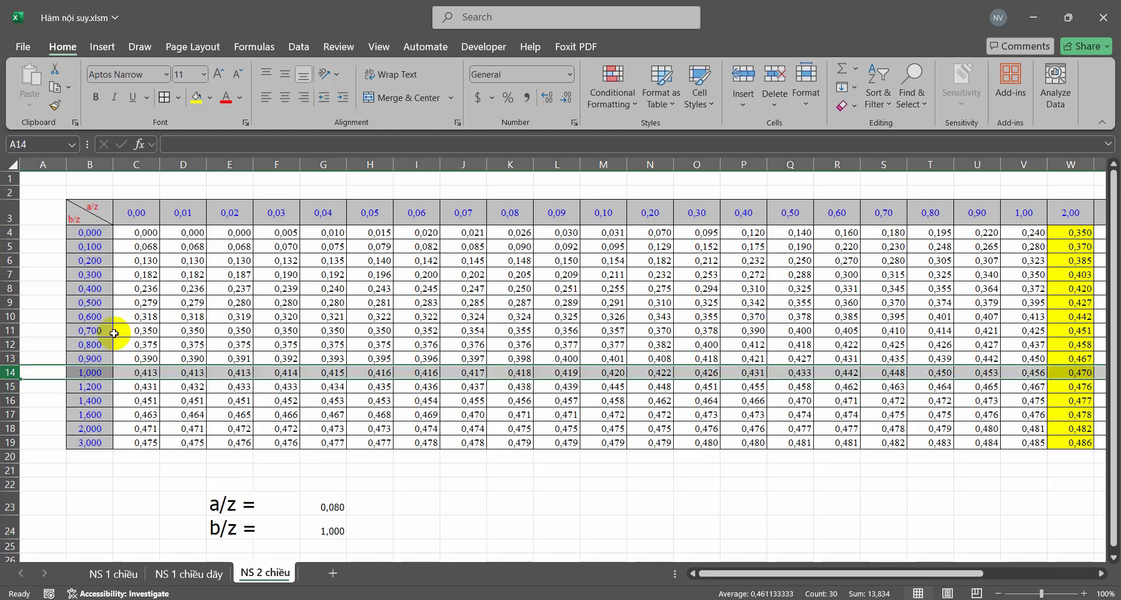
{"action": "left_click", "coordinate": [204, 98]}
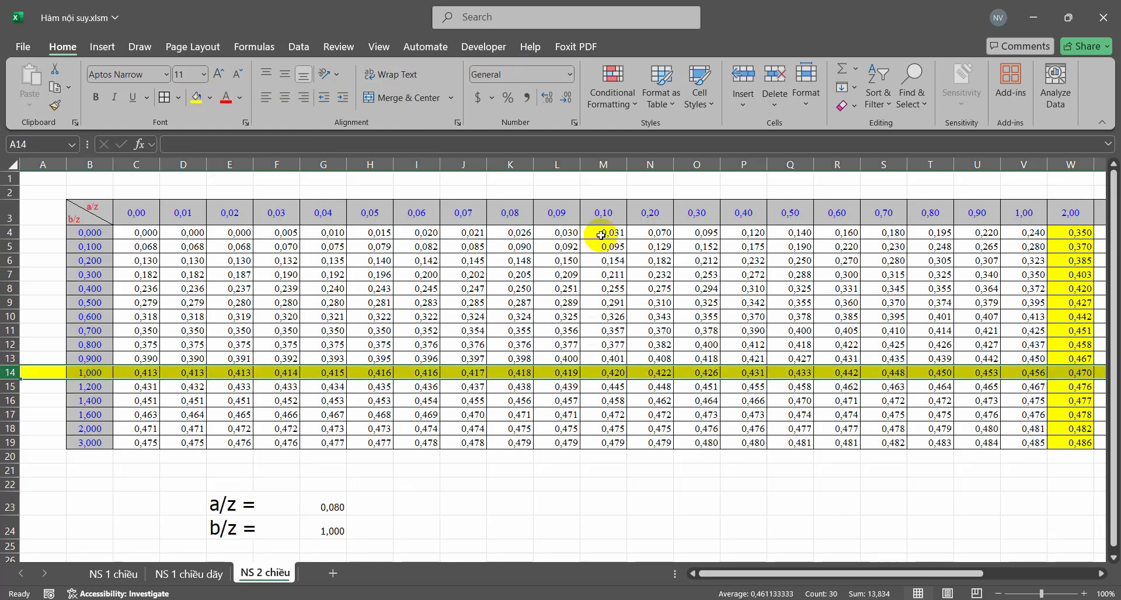
{"action": "left_click", "coordinate": [512, 166]}
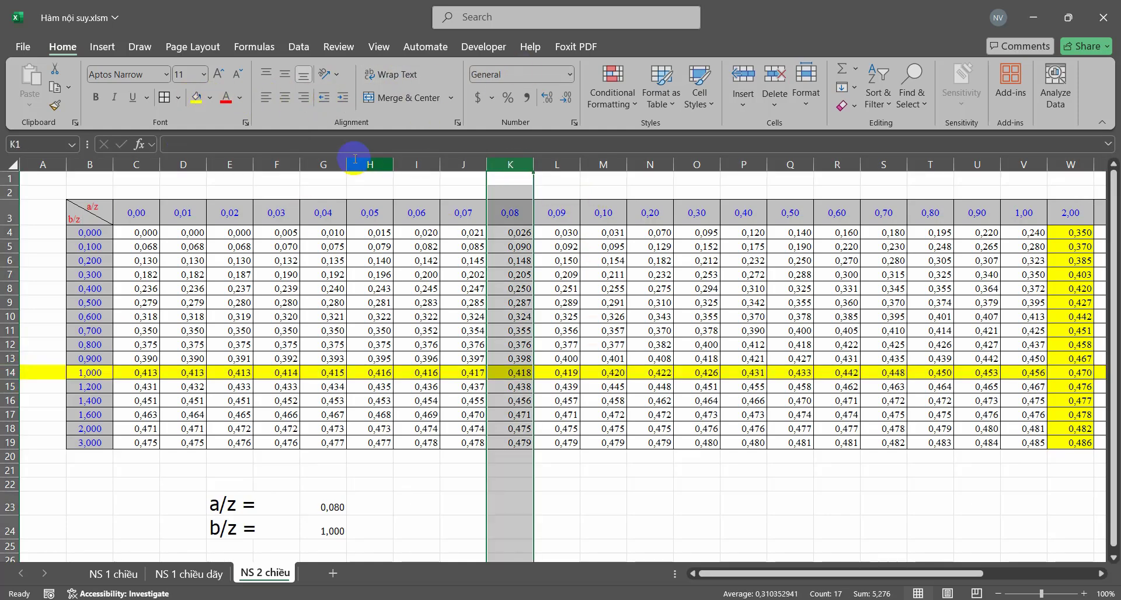
{"action": "left_click", "coordinate": [197, 103]}
Fill the crossing cell K14 green and check its value 0,418
{"action": "left_click", "coordinate": [502, 369]}
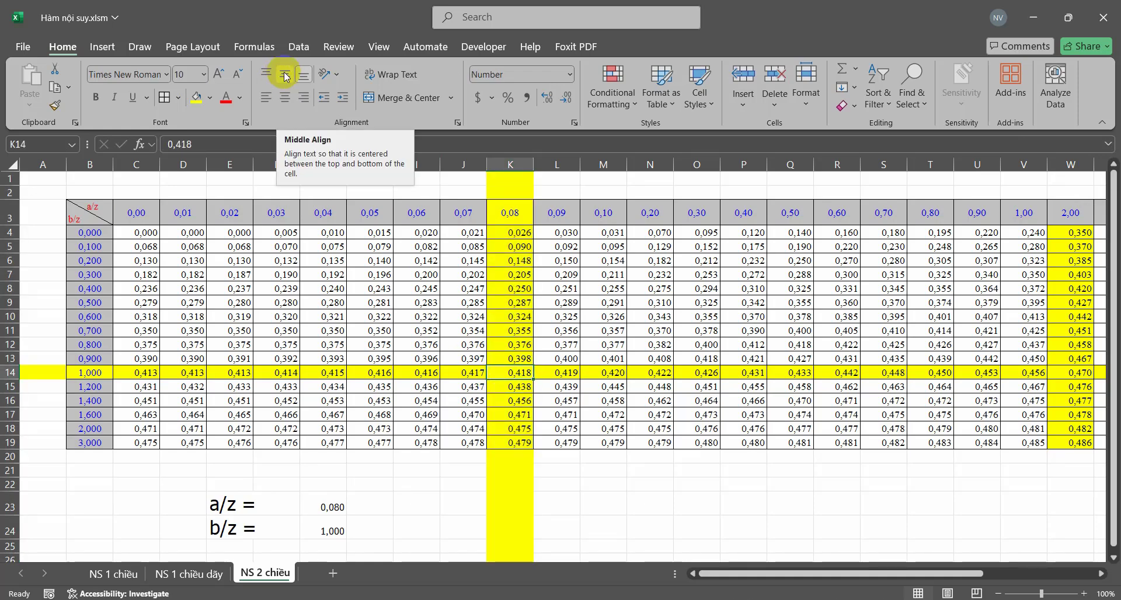
{"action": "left_click", "coordinate": [209, 97]}
{"action": "left_click", "coordinate": [257, 260]}
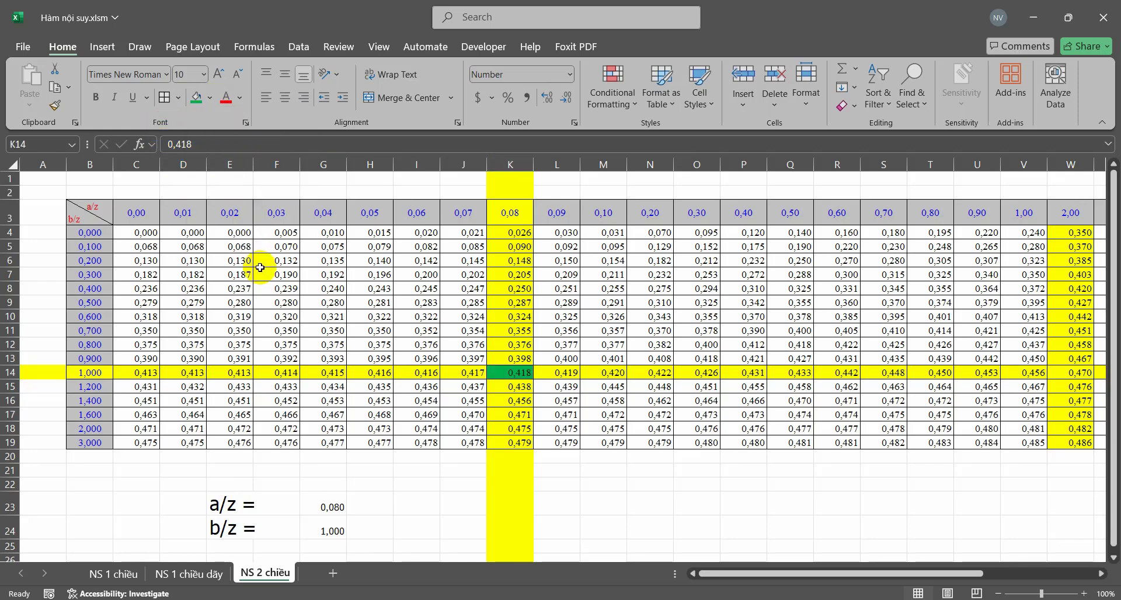
{"action": "left_click", "coordinate": [604, 457]}
{"action": "left_click", "coordinate": [511, 374]}
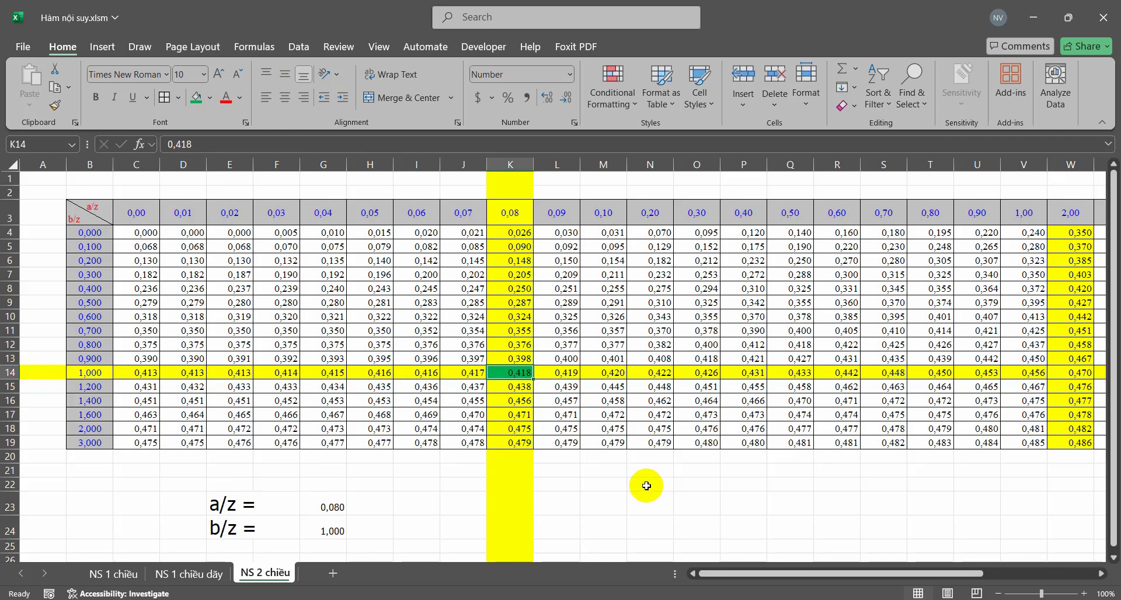
{"action": "scroll", "coordinate": [423, 453], "scroll_direction": "down", "scroll_amount": 2}
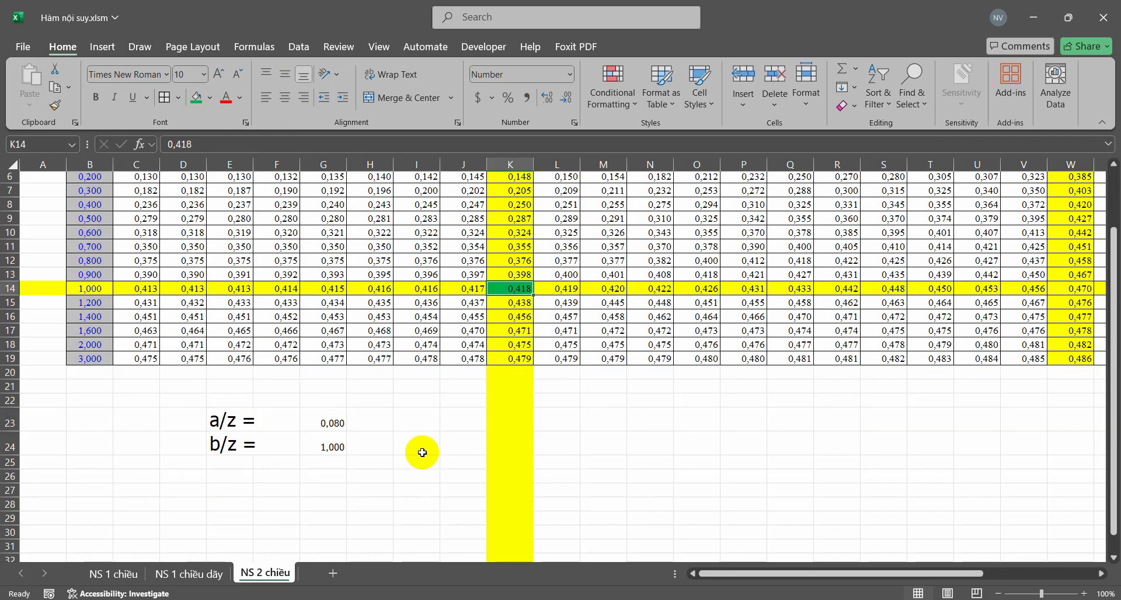
{"action": "left_click", "coordinate": [379, 423]}
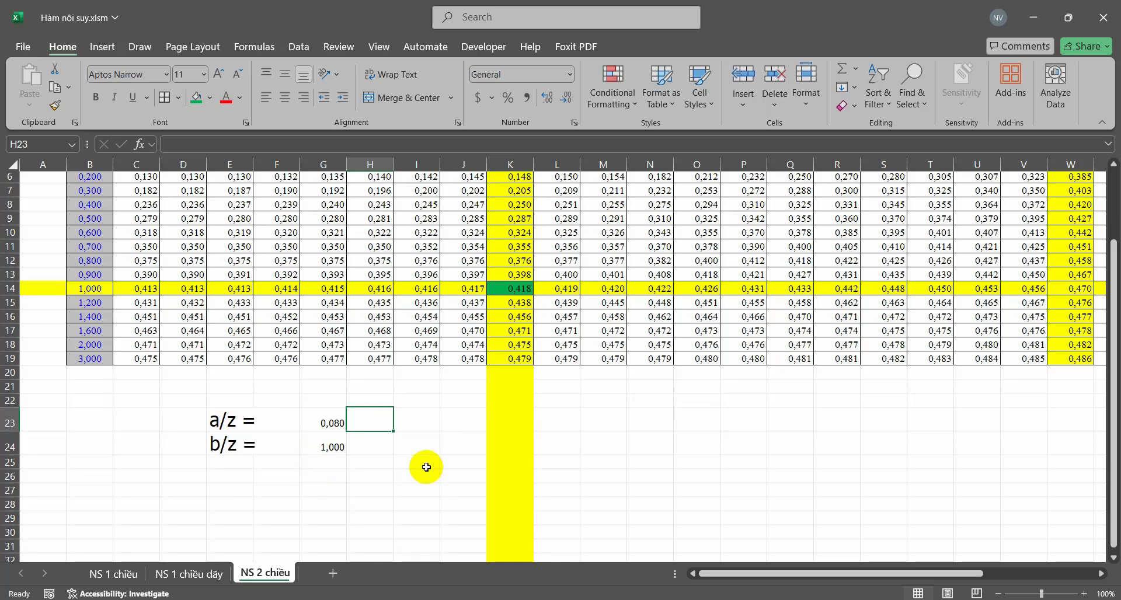
{"action": "left_click", "coordinate": [417, 443]}
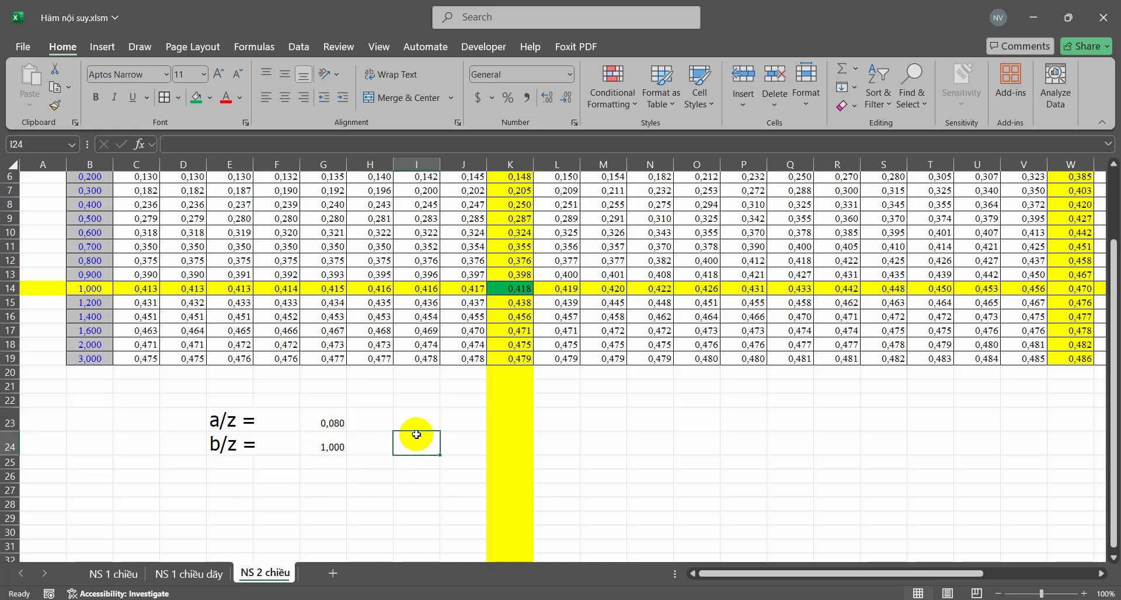
Start a NoisuyMatran formula in E25 with the a/z header range C3:AE3 as its first argument
{"action": "left_click", "coordinate": [232, 460]}
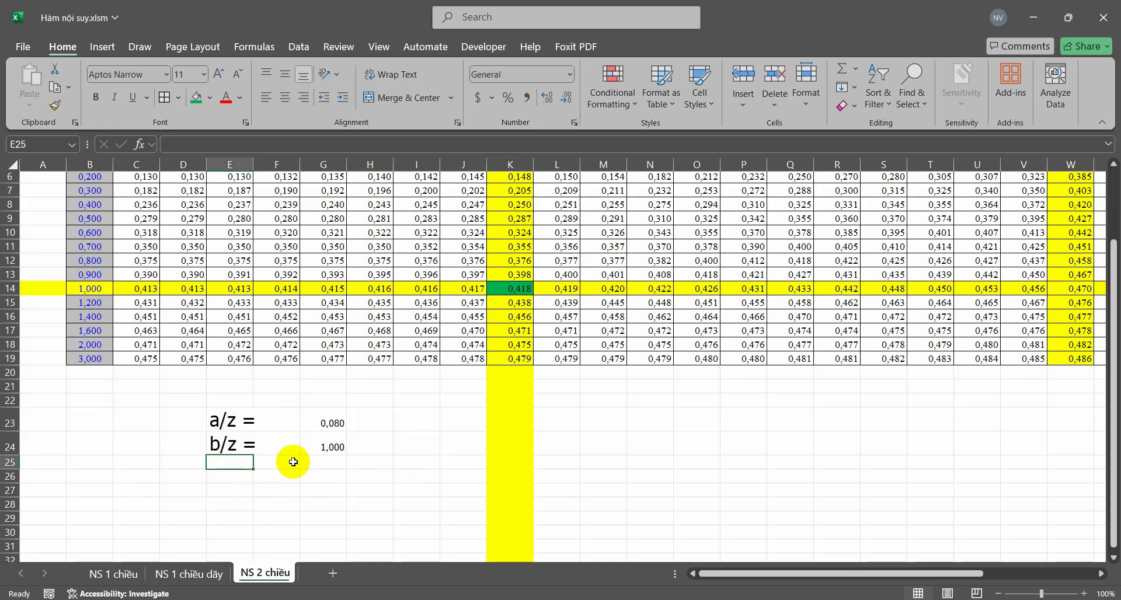
{"action": "type", "text": "=noi"}
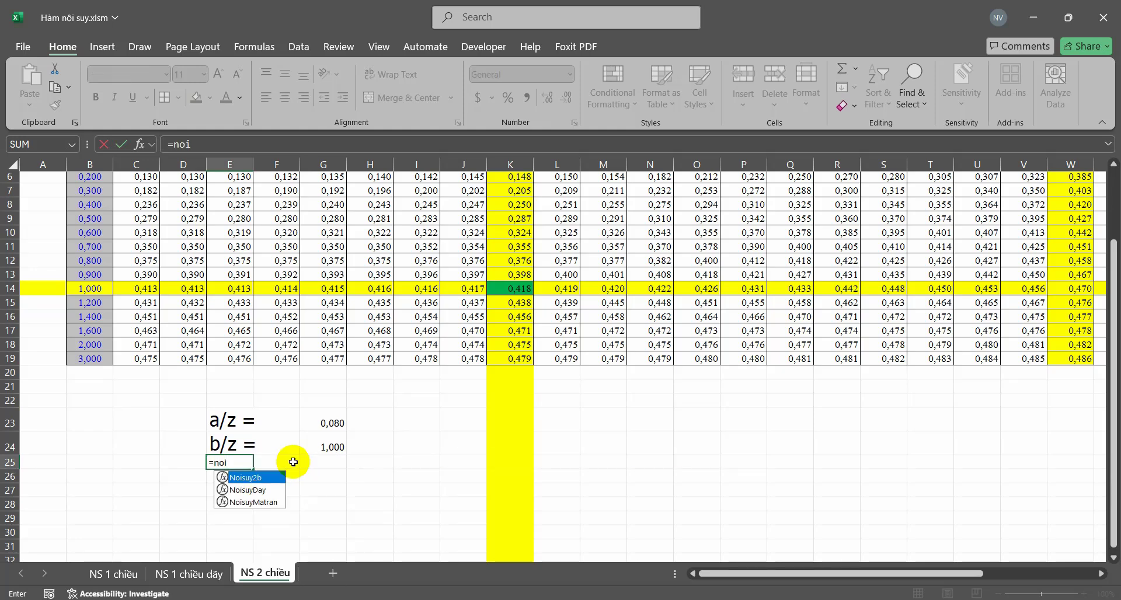
{"action": "key", "text": "Down"}
{"action": "key", "text": "Down"}
{"action": "key", "text": "Tab"}
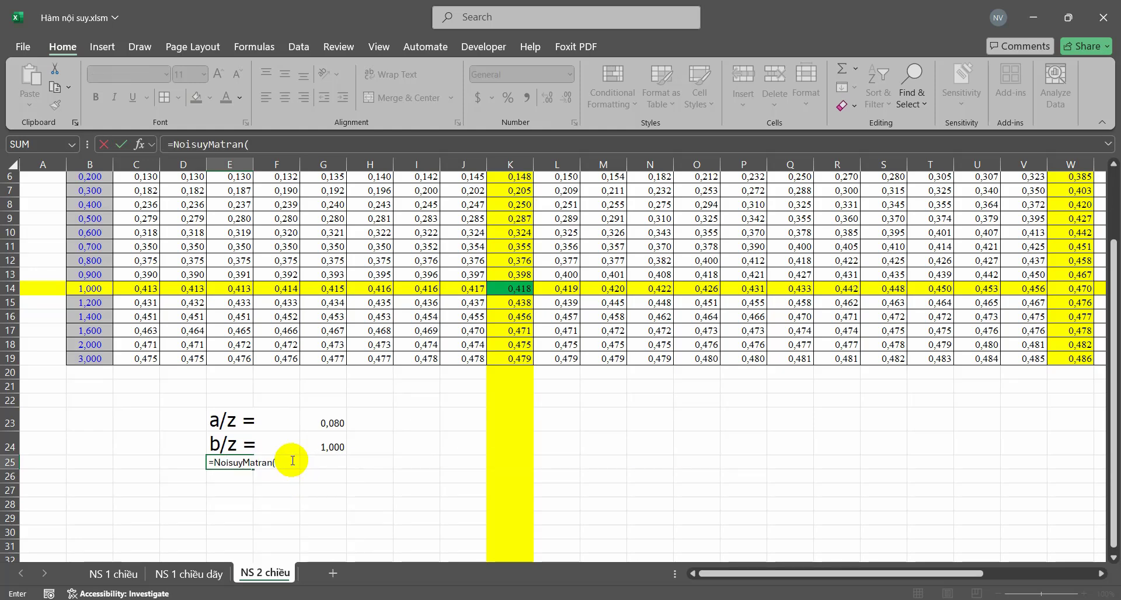
{"action": "scroll", "coordinate": [339, 424], "scroll_direction": "up", "scroll_amount": 2}
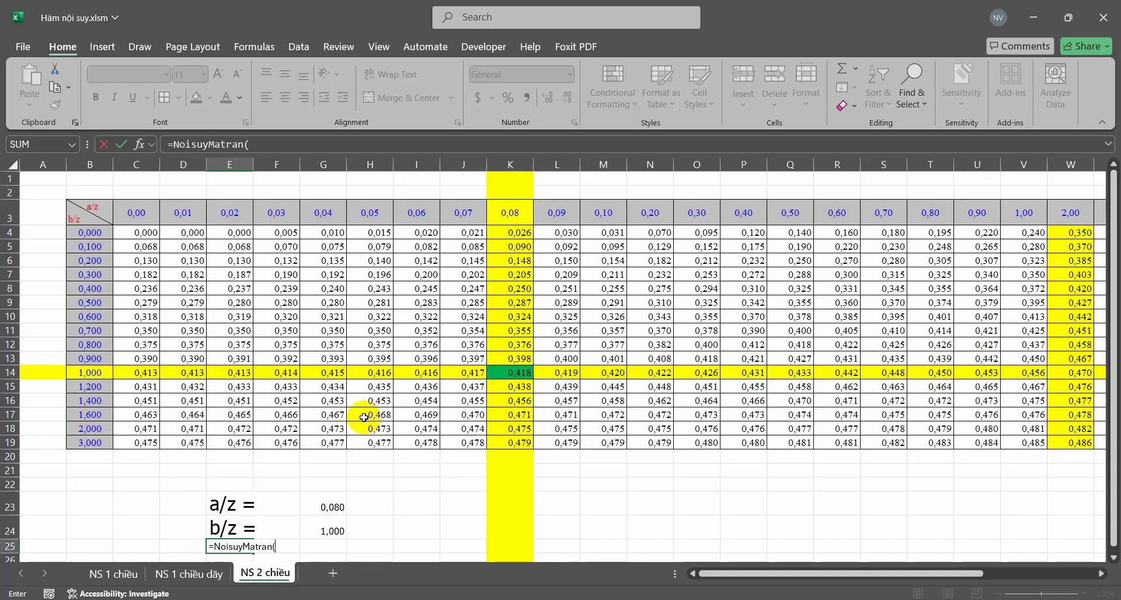
{"action": "left_click_drag", "start_coordinate": [139, 212], "coordinate": [1117, 213]}
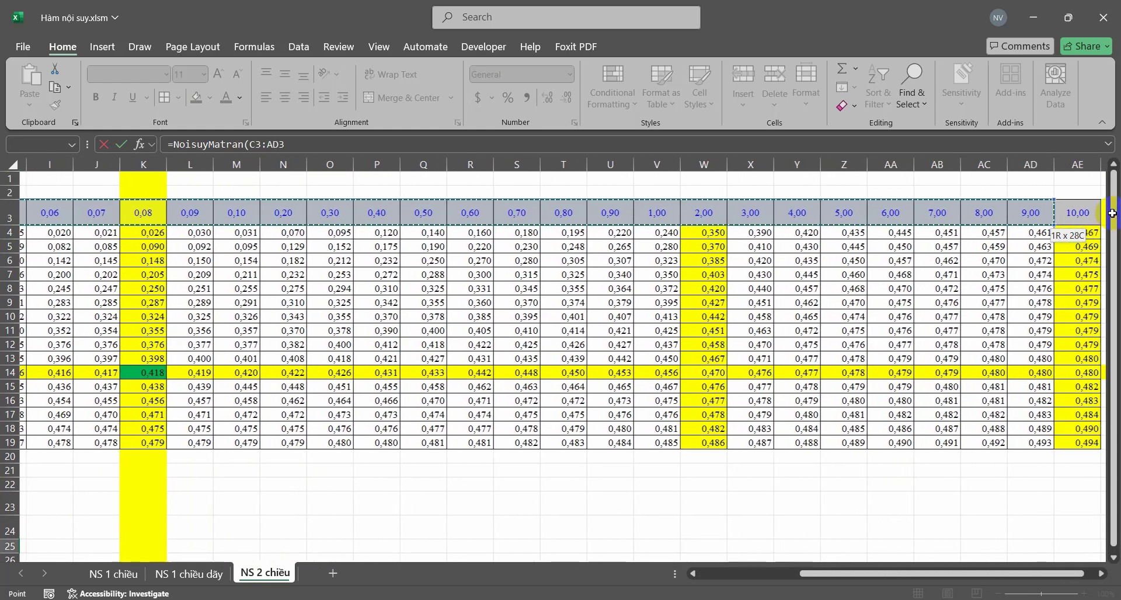
{"action": "left_click_drag", "start_coordinate": [1117, 213], "coordinate": [1034, 218]}
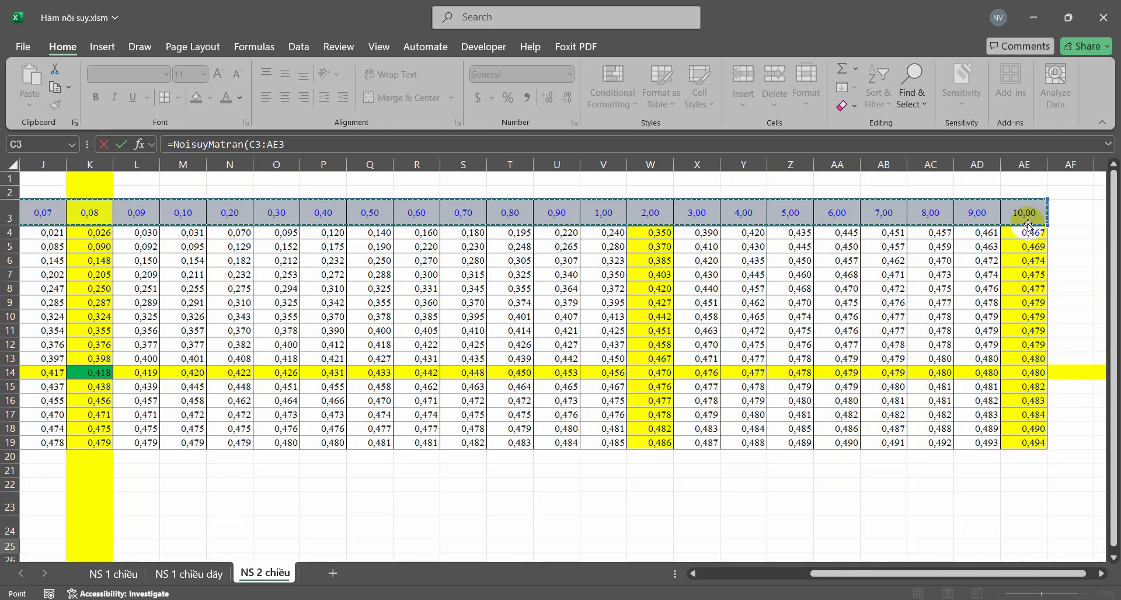
{"action": "type", "text": ";"}
{"action": "left_click_drag", "start_coordinate": [889, 574], "coordinate": [778, 574]}
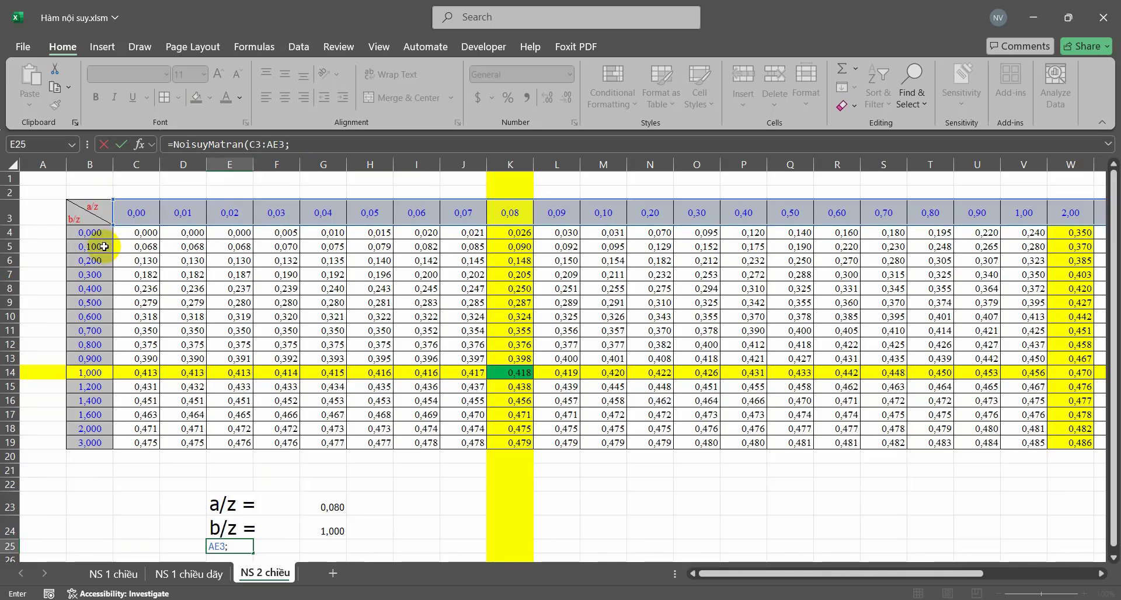
Add B4:B19, the table C4:AE19, G23 and G24 as arguments and enter the formula
{"action": "left_click_drag", "start_coordinate": [100, 232], "coordinate": [92, 443]}
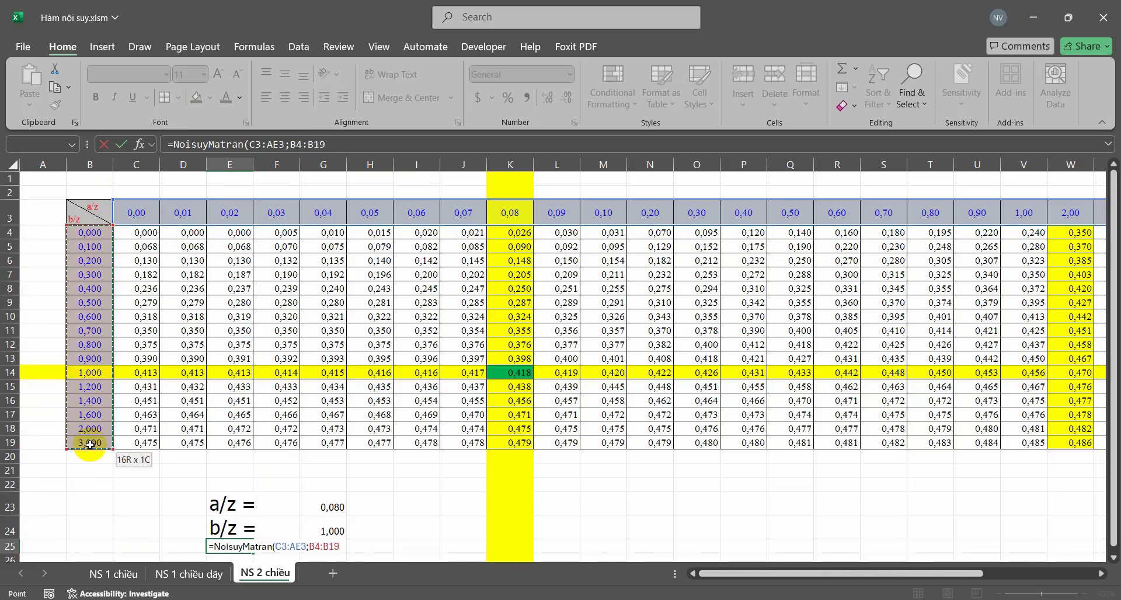
{"action": "type", "text": ";"}
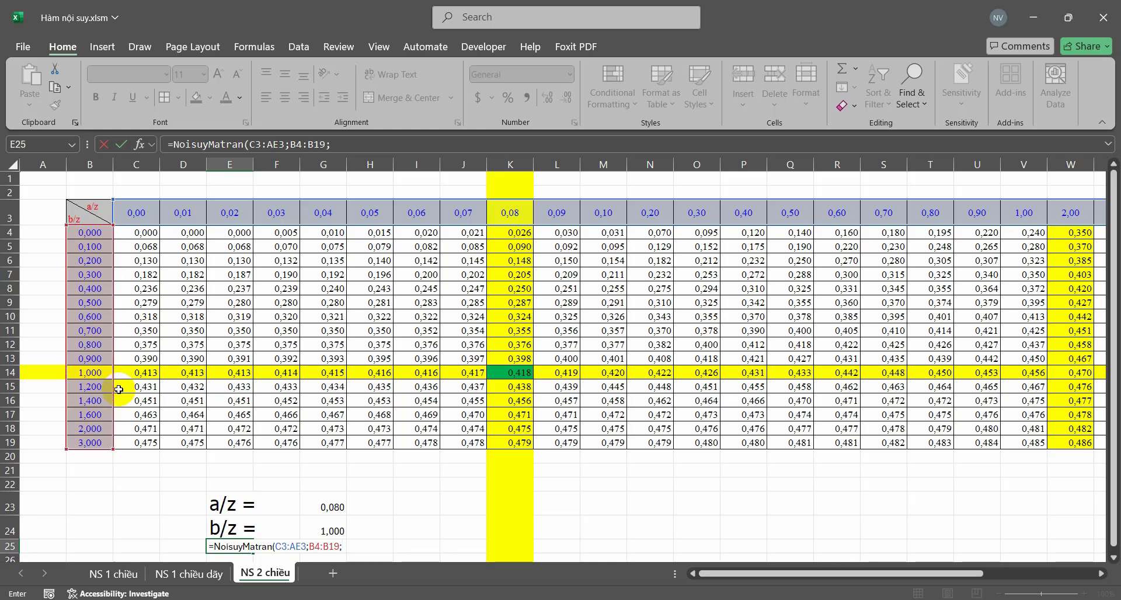
{"action": "left_click_drag", "start_coordinate": [133, 233], "coordinate": [1117, 433]}
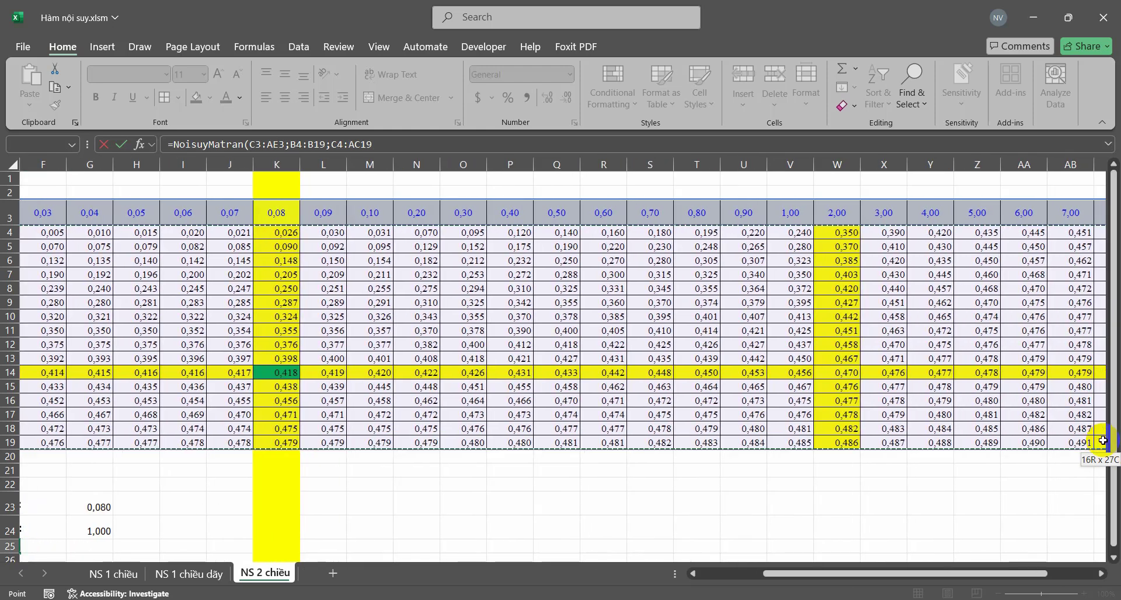
{"action": "mouse_move", "coordinate": [1117, 432]}
{"action": "left_mouse_down"}
{"action": "mouse_move", "coordinate": [1117, 442]}
{"action": "mouse_move", "coordinate": [770, 449]}
{"action": "left_mouse_up"}
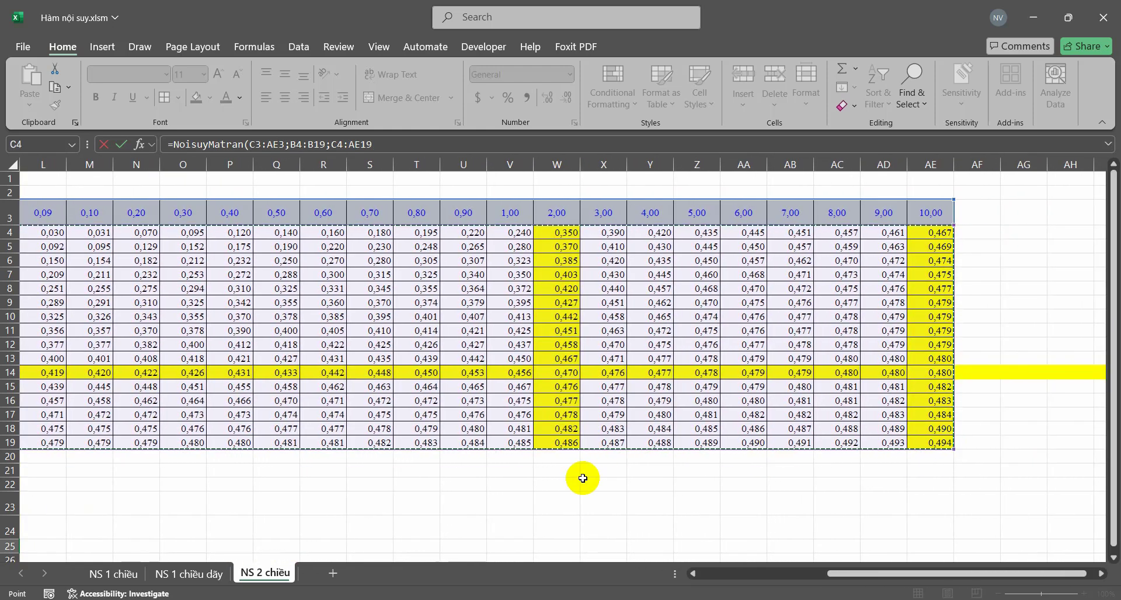
{"action": "type", "text": ";"}
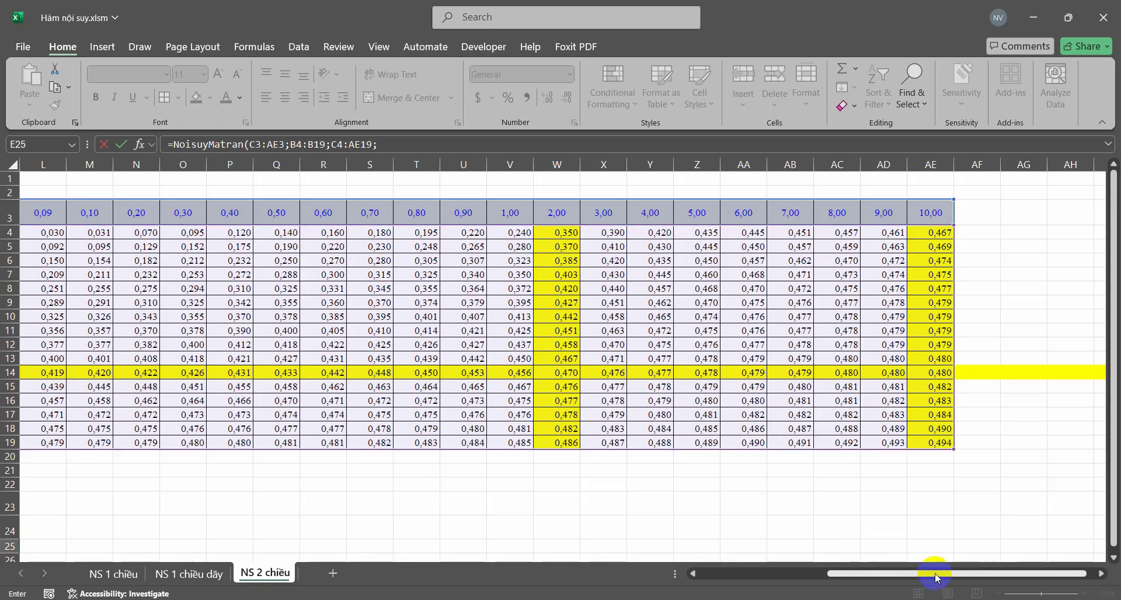
{"action": "left_click_drag", "start_coordinate": [914, 576], "coordinate": [759, 574]}
{"action": "scroll", "coordinate": [408, 468], "scroll_direction": "down", "scroll_amount": 2}
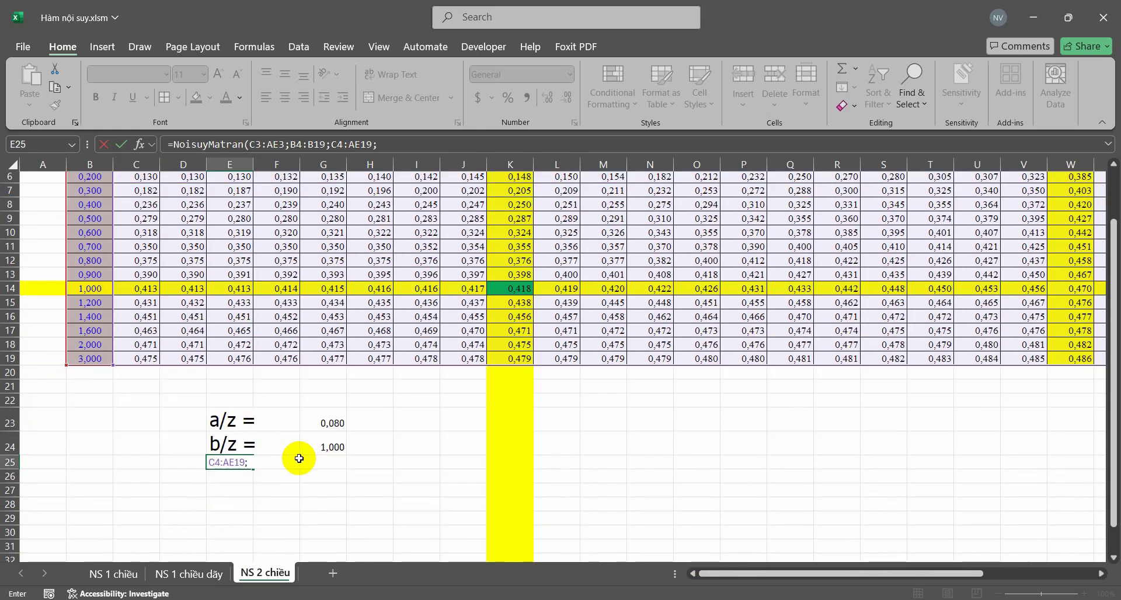
{"action": "left_click", "coordinate": [336, 422]}
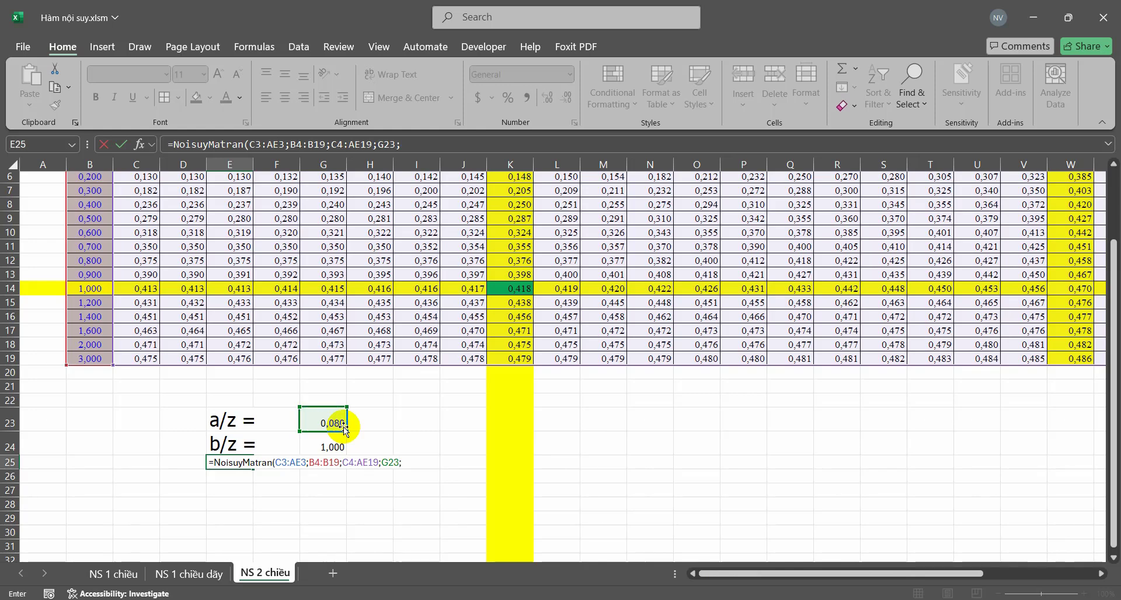
{"action": "left_click", "coordinate": [331, 446]}
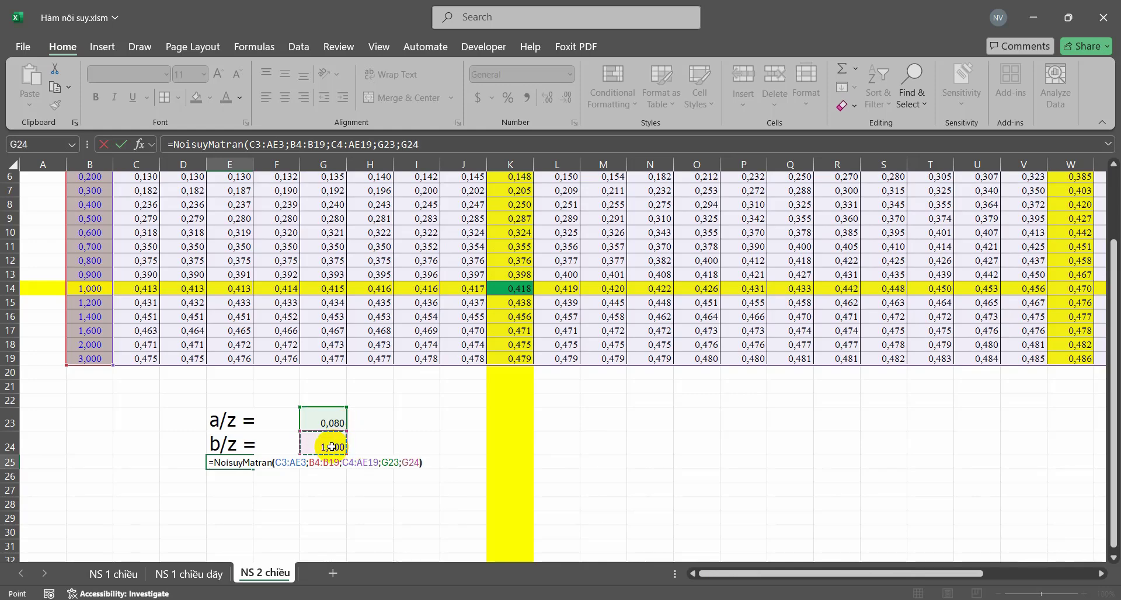
{"action": "key", "text": "Return"}
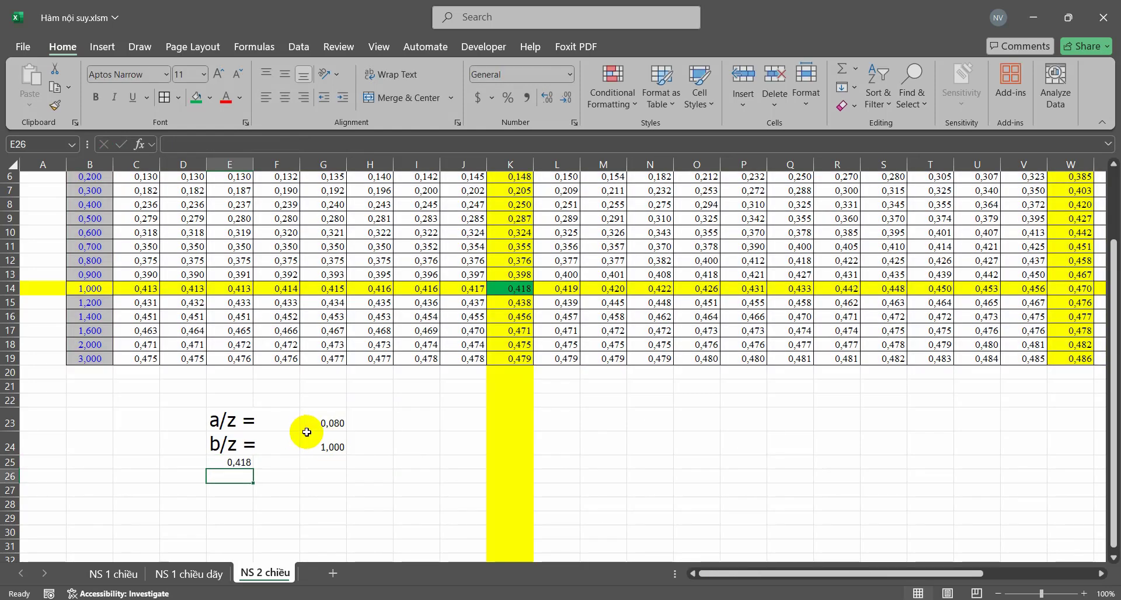
Shade the 0,418 result in E25 green and check its formula references
{"action": "left_click", "coordinate": [243, 462]}
{"action": "double_click", "coordinate": [243, 462]}
{"action": "key", "text": "Escape"}
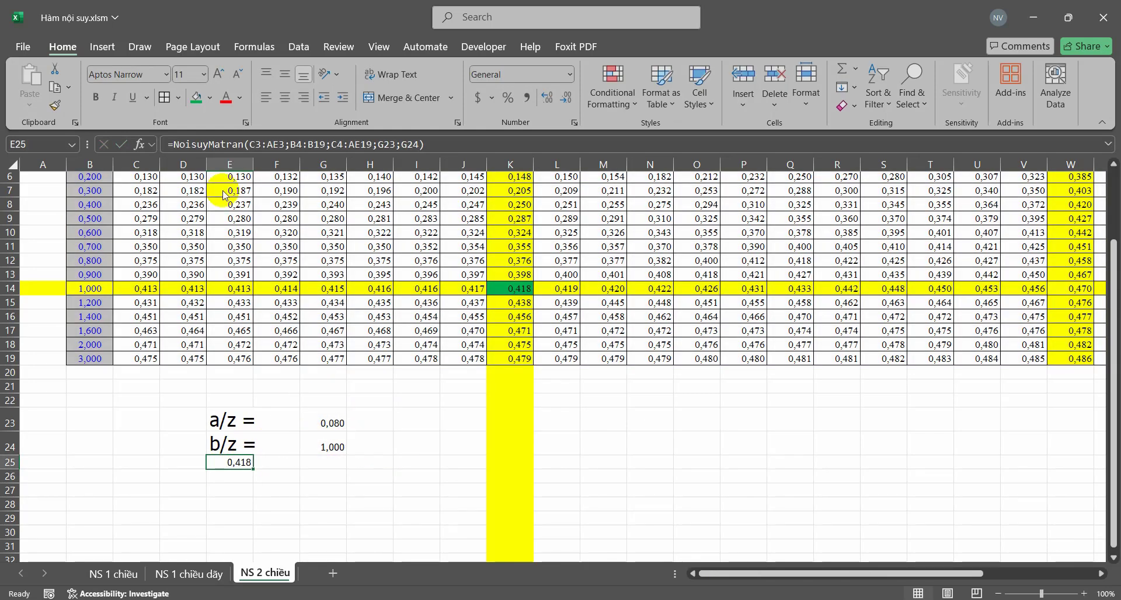
{"action": "left_click", "coordinate": [198, 104]}
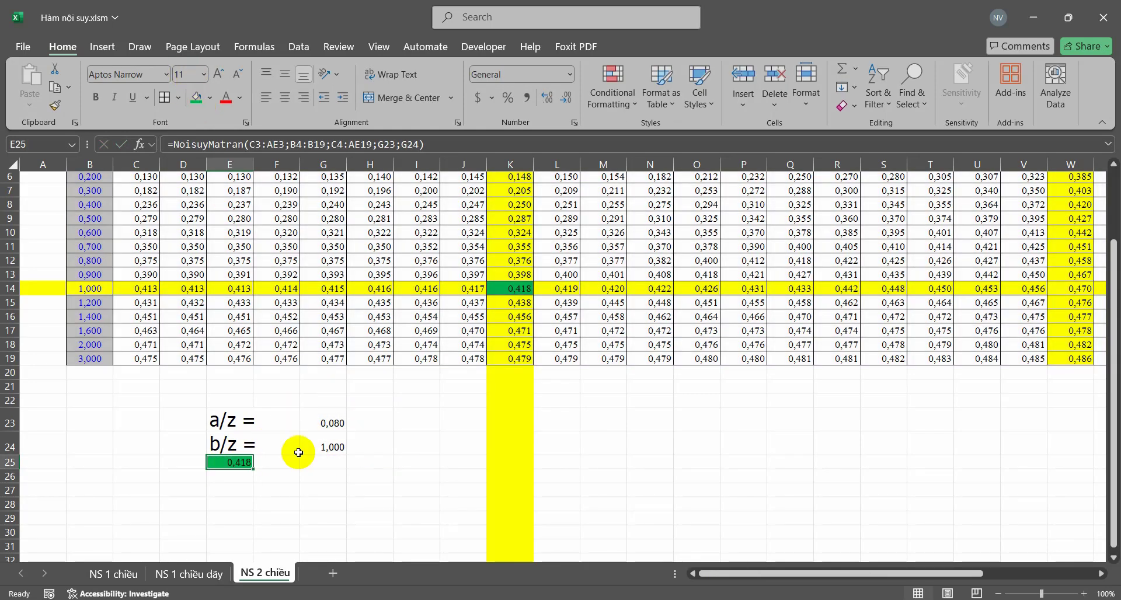
{"action": "double_click", "coordinate": [239, 462]}
{"action": "key", "text": "Escape"}
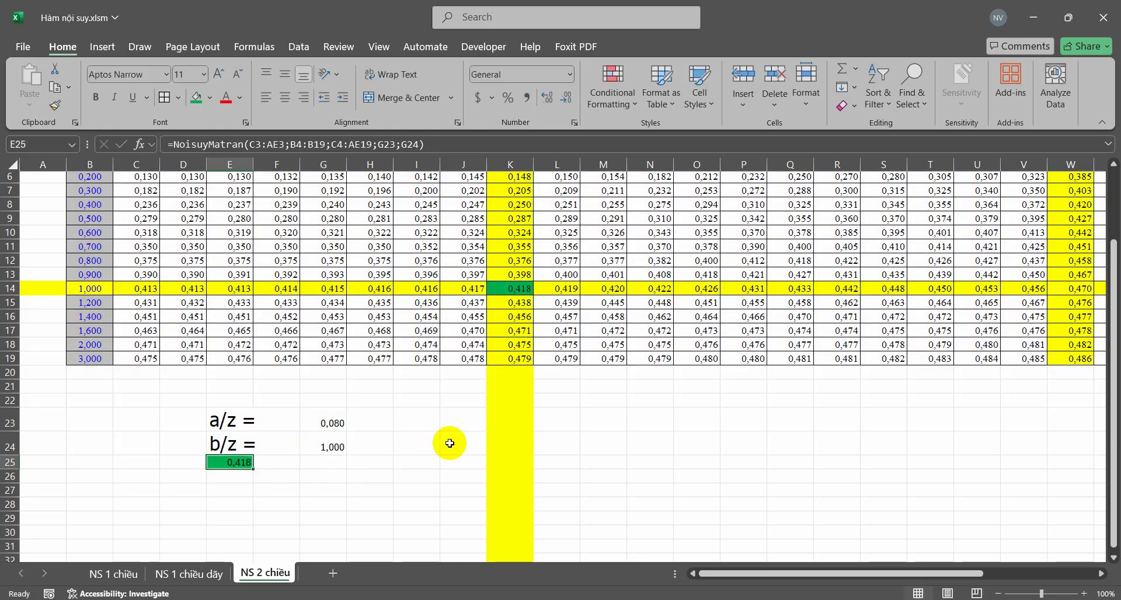
Change the a/z input in G23 to 0,09
{"action": "scroll", "coordinate": [344, 448], "scroll_direction": "up", "scroll_amount": 1}
{"action": "left_click", "coordinate": [335, 463]}
{"action": "scroll", "coordinate": [476, 269], "scroll_direction": "up", "scroll_amount": 1}
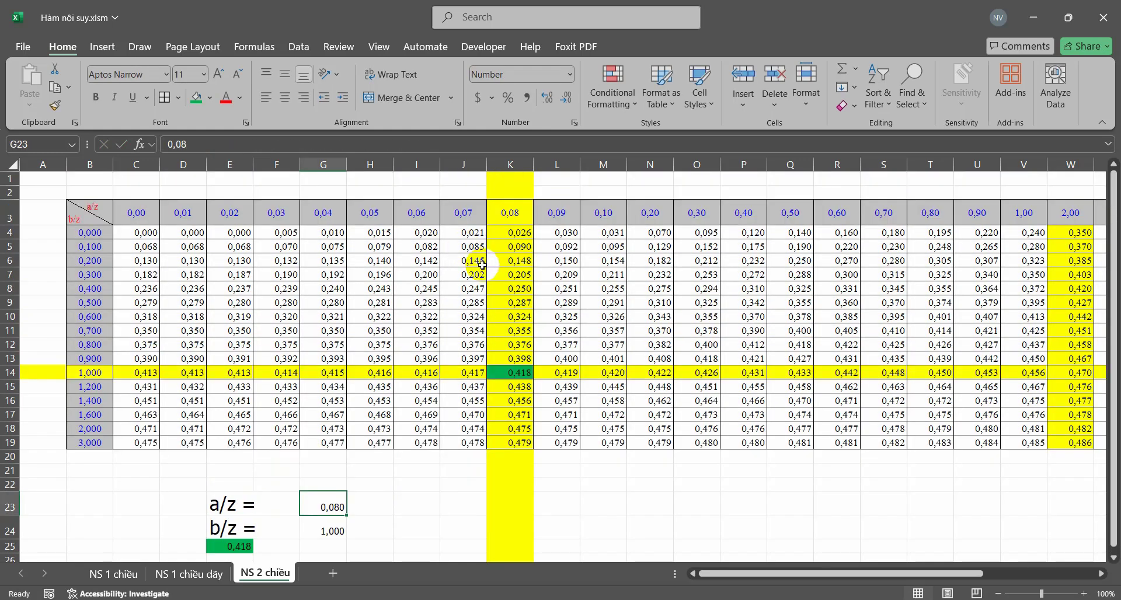
{"action": "scroll", "coordinate": [480, 285], "scroll_direction": "down", "scroll_amount": 1}
{"action": "scroll", "coordinate": [359, 473], "scroll_direction": "up", "scroll_amount": 1}
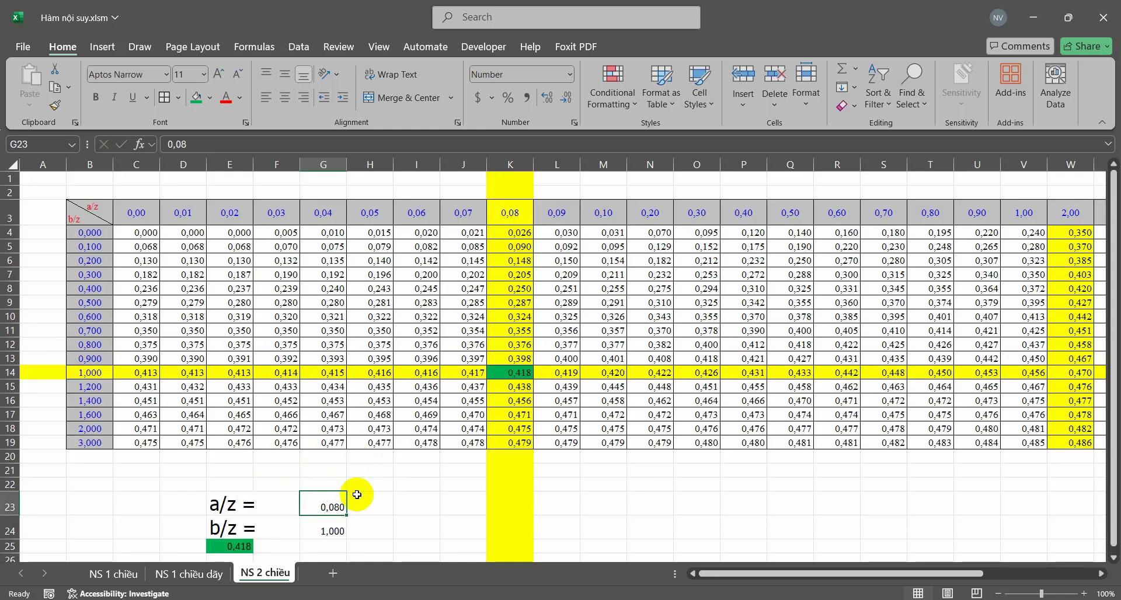
{"action": "key", "text": "BackSpace"}
{"action": "type", "text": "9"}
{"action": "key", "text": "Return"}
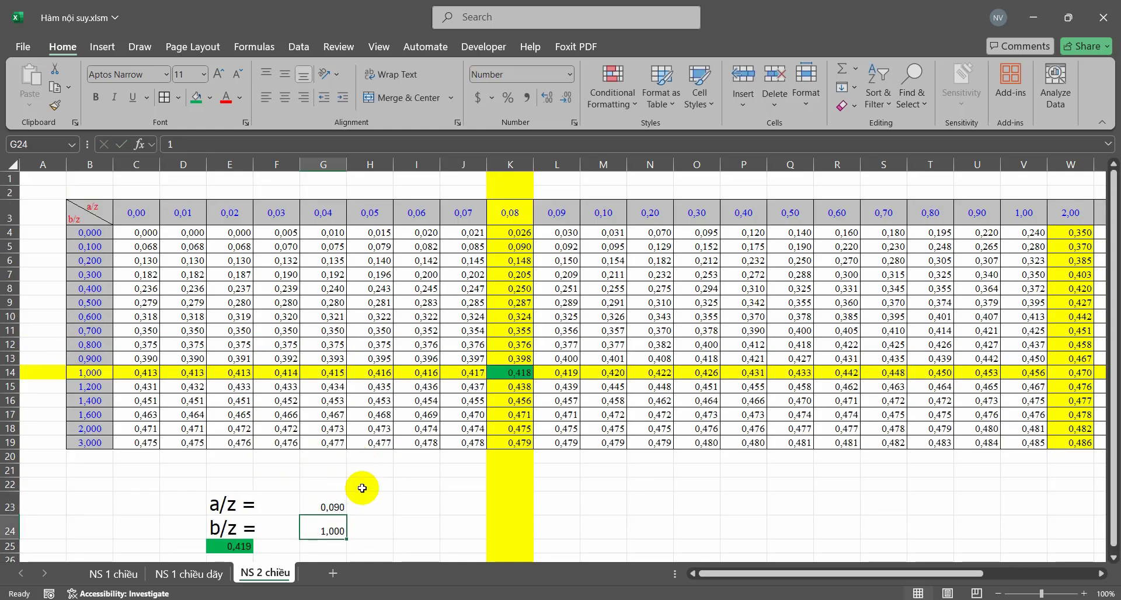
Undo the value 0,085 entered by mistake in table cell L14
{"action": "left_click", "coordinate": [561, 374]}
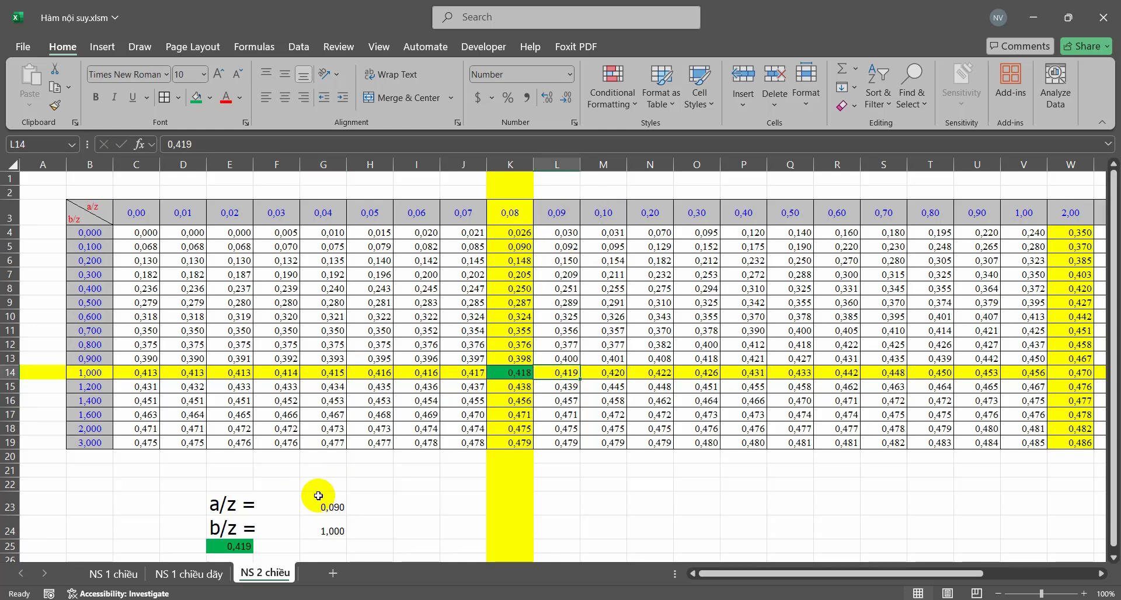
{"action": "type", "text": "0,085"}
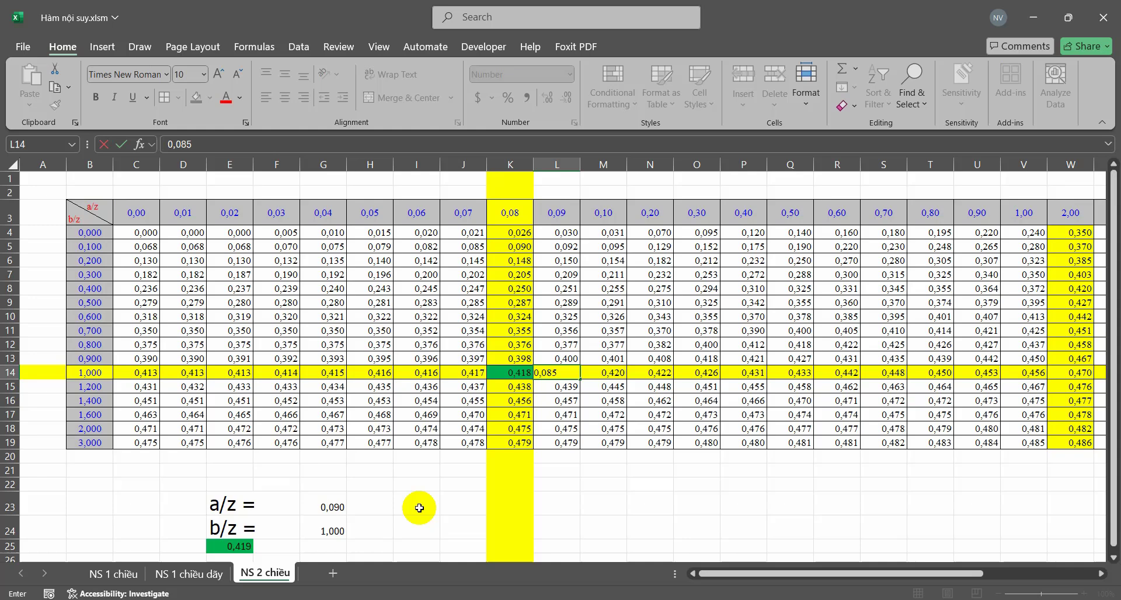
{"action": "key", "text": "Return"}
{"action": "left_click", "coordinate": [327, 507]}
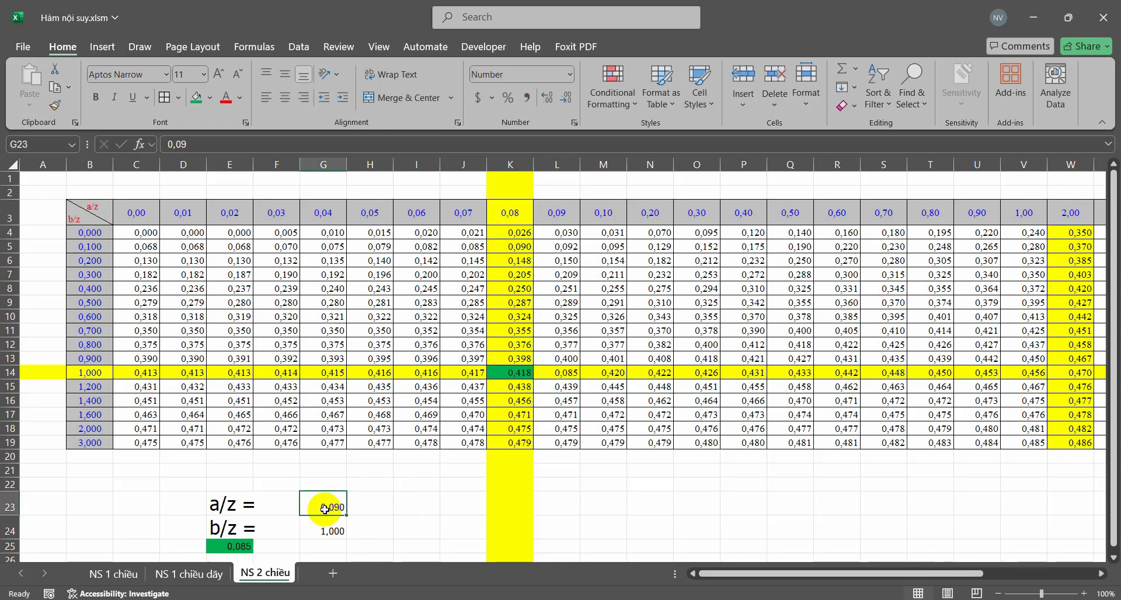
{"action": "key", "text": "ctrl+z"}
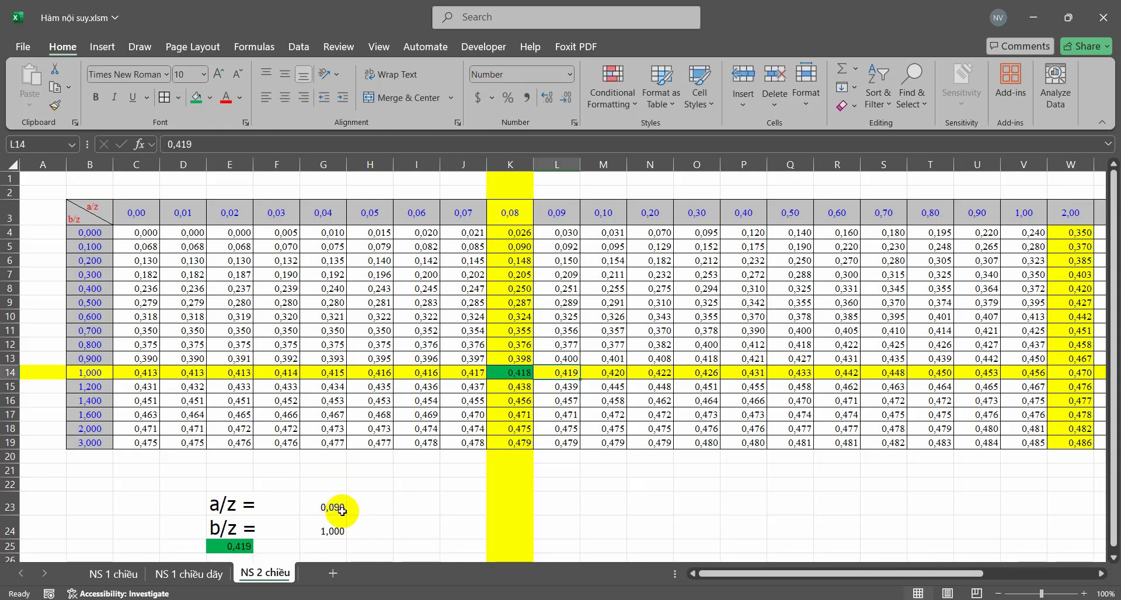
Set a/z in G23 to 0,085 and b/z to 0,850, then select the b/z 0,800–0,900 table rows
{"action": "left_click", "coordinate": [334, 506]}
{"action": "type", "text": "0,0"}
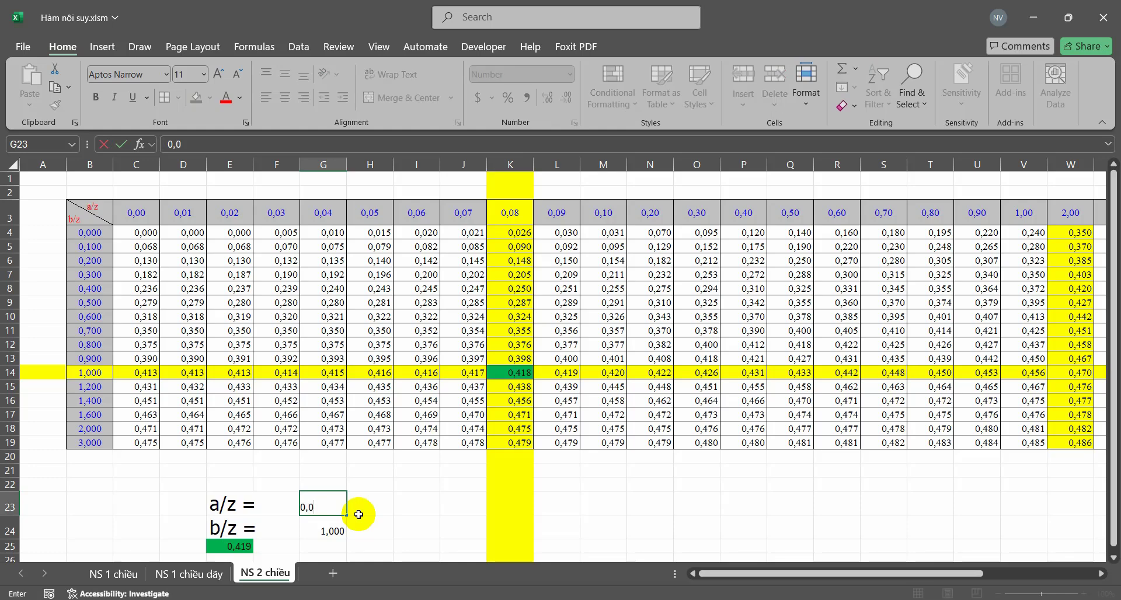
{"action": "key", "text": "Return"}
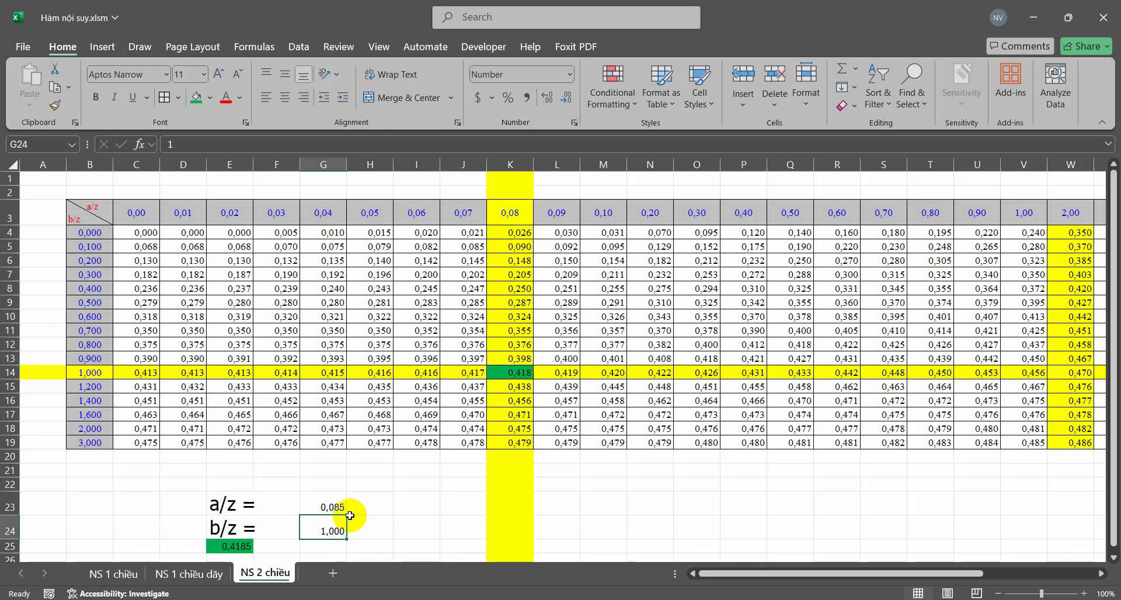
{"action": "type", "text": "0,850"}
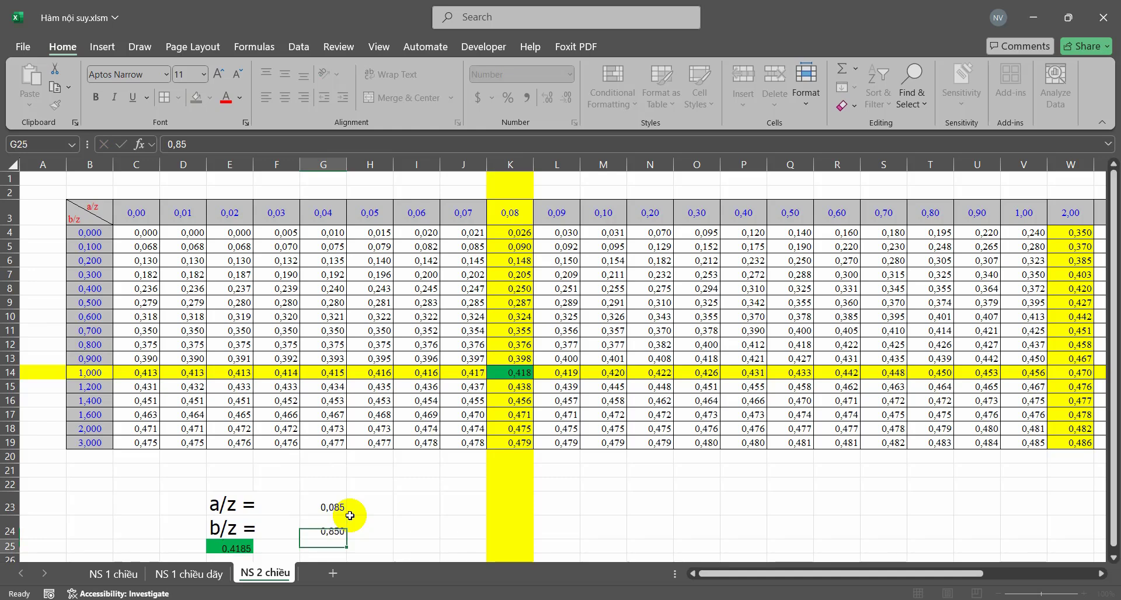
{"action": "key", "text": "ctrl+Return"}
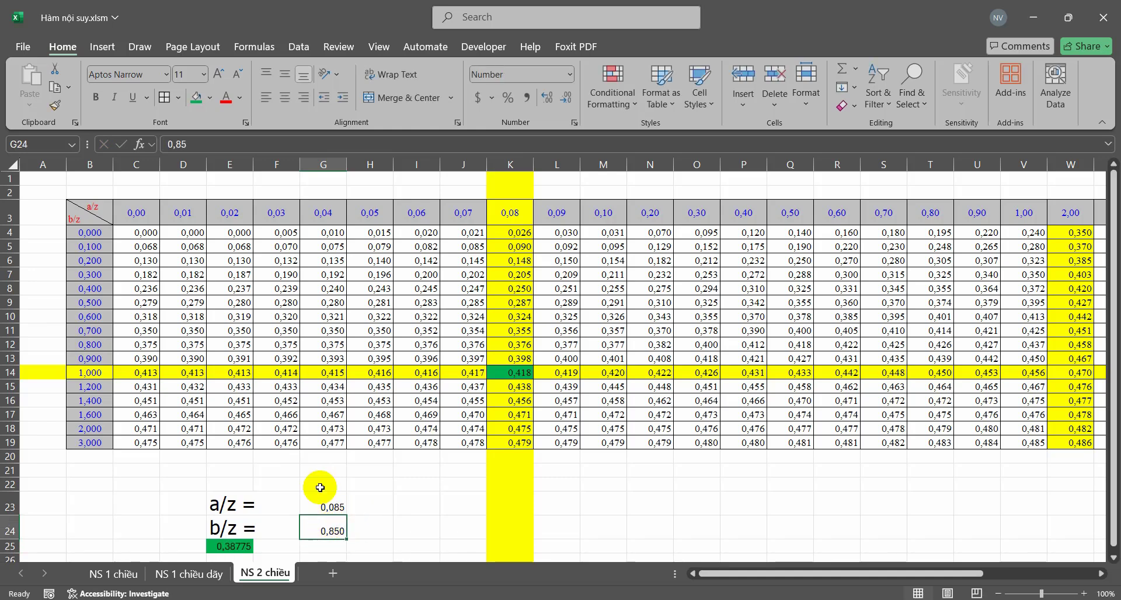
{"action": "left_click_drag", "start_coordinate": [15, 330], "coordinate": [15, 359]}
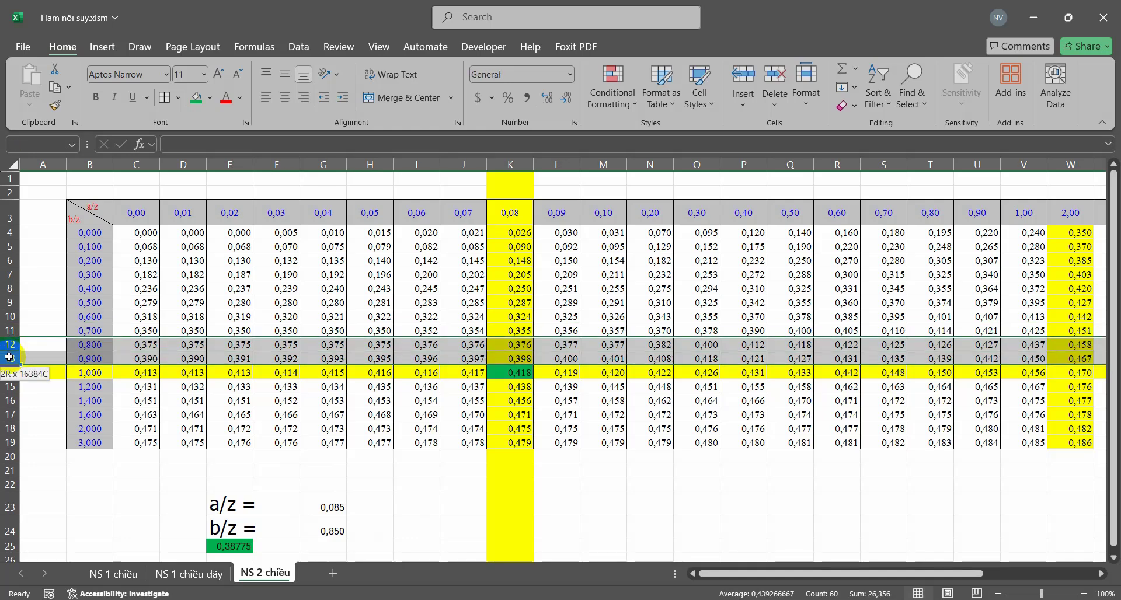
{"action": "left_click", "coordinate": [238, 545]}
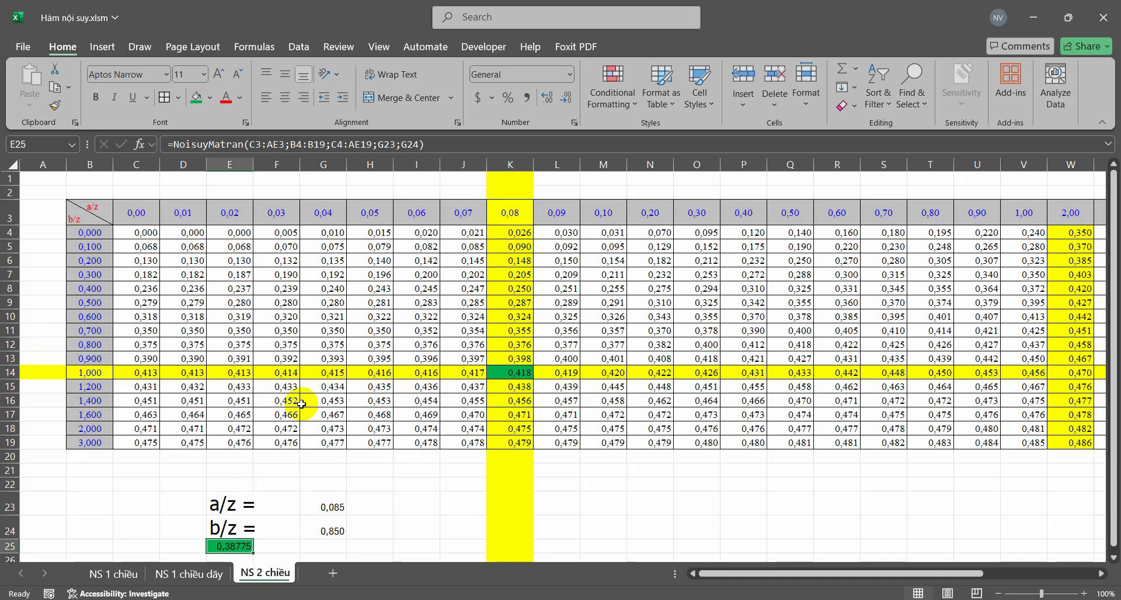
{"action": "scroll", "coordinate": [374, 427], "scroll_direction": "down", "scroll_amount": 1}
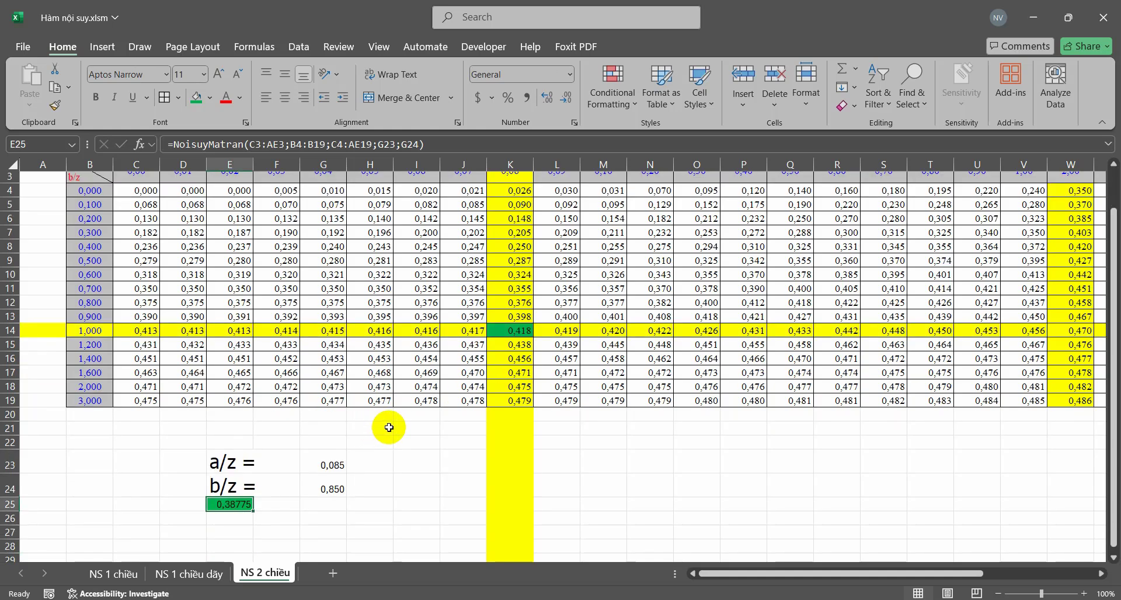
{"action": "scroll", "coordinate": [388, 429], "scroll_direction": "up", "scroll_amount": 1}
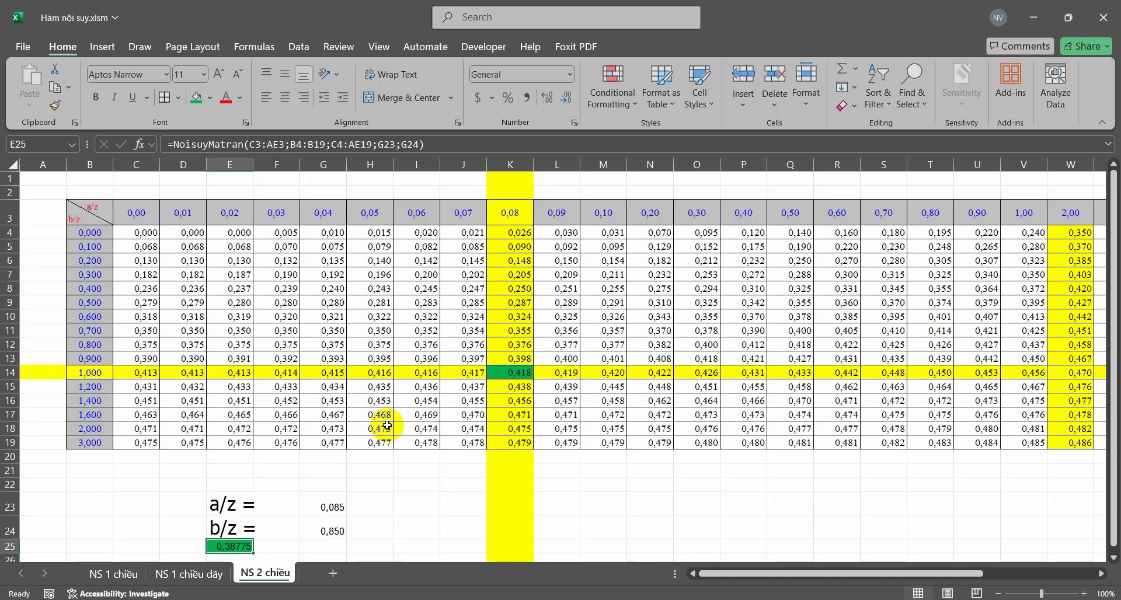